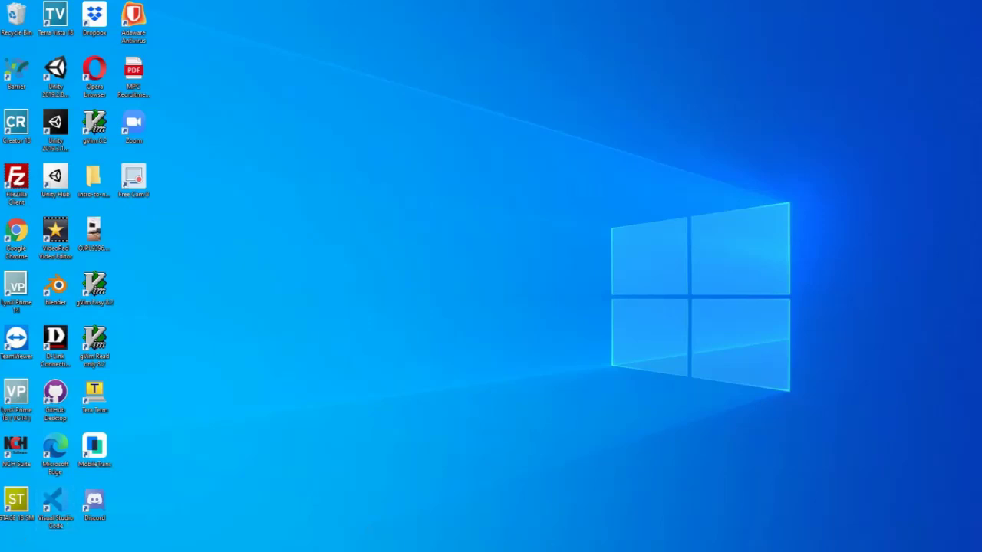
# Run the finished name-entry scene, enter a first name in the name field and submit it.
pyautogui.click(462, 532)
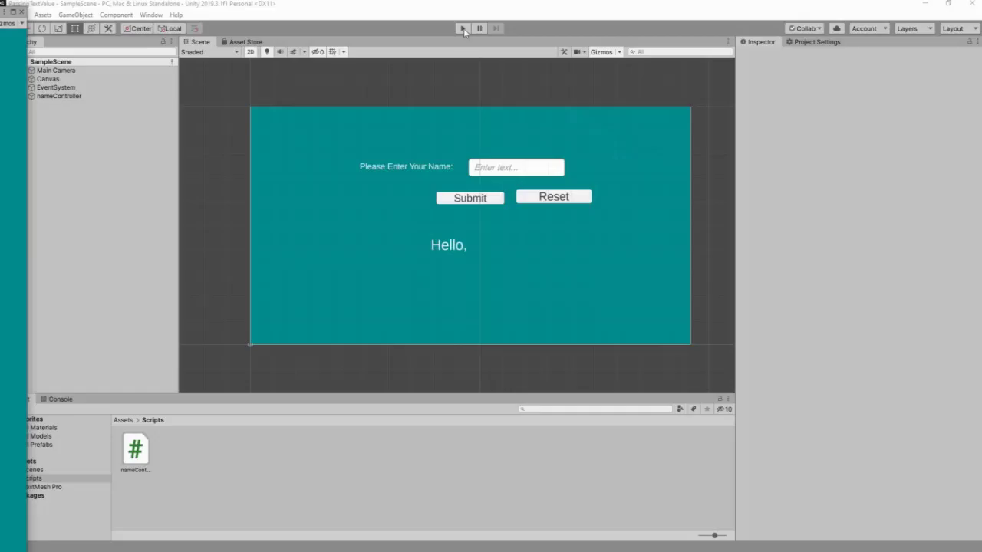
pyautogui.hotkey('ctrl', 'p')
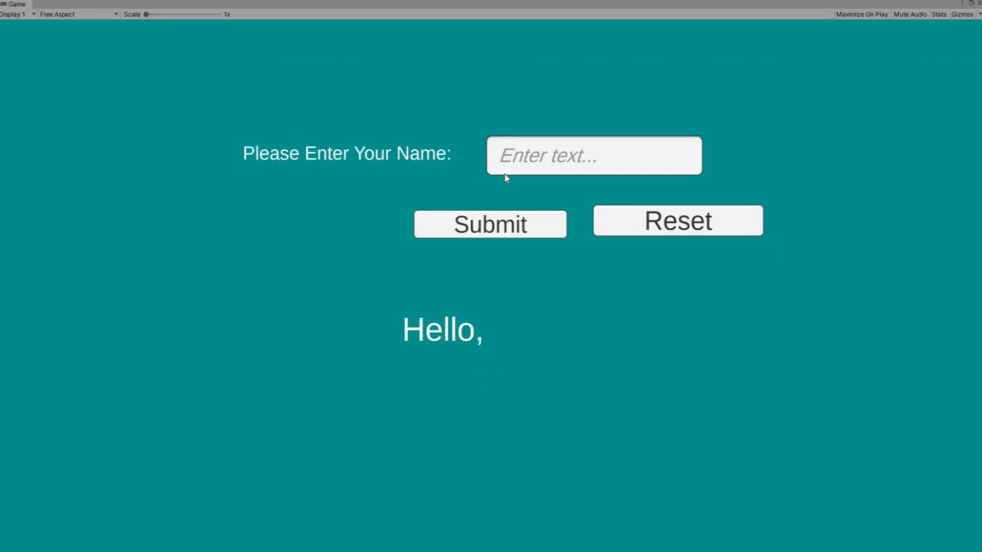
pyautogui.click(533, 168)
pyautogui.write('Jason')
pyautogui.click(512, 227)
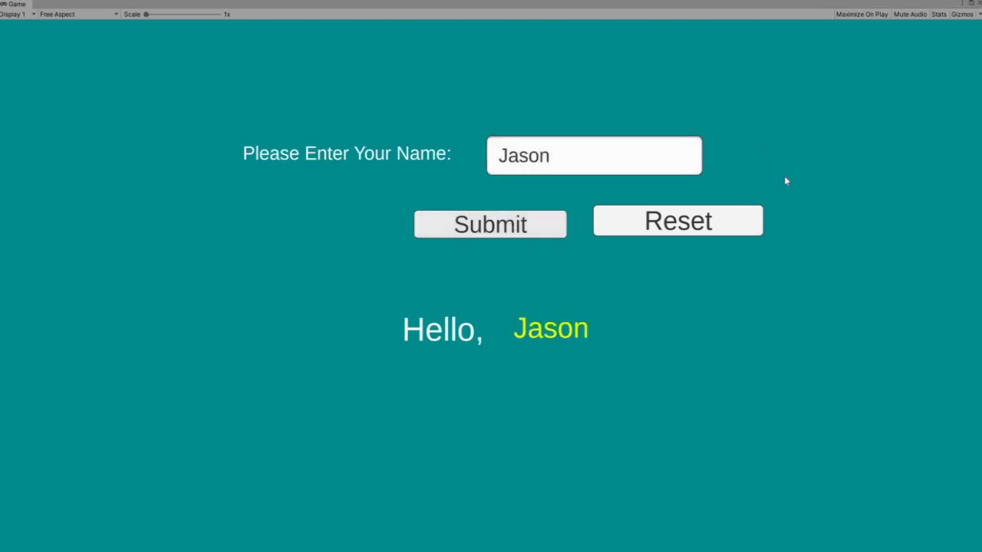
# Reset the submitted name, then enter a different first name and submit it.
pyautogui.click(715, 227)
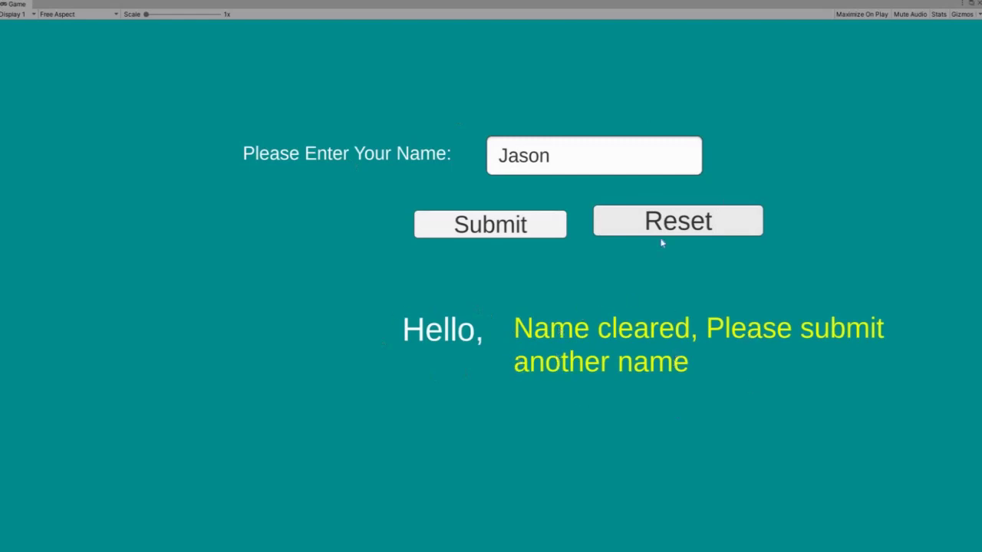
pyautogui.click(584, 162)
pyautogui.write('kaylin')
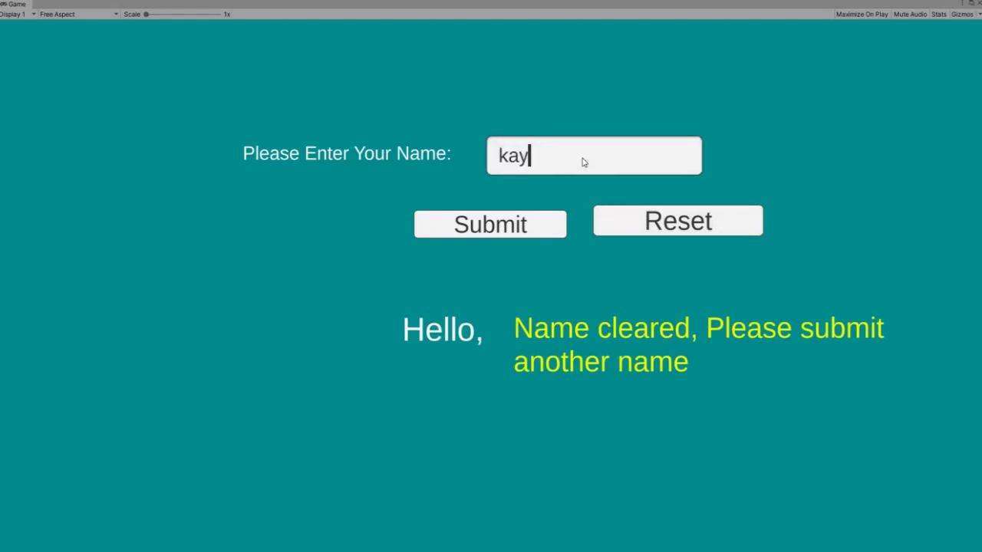
pyautogui.click(471, 224)
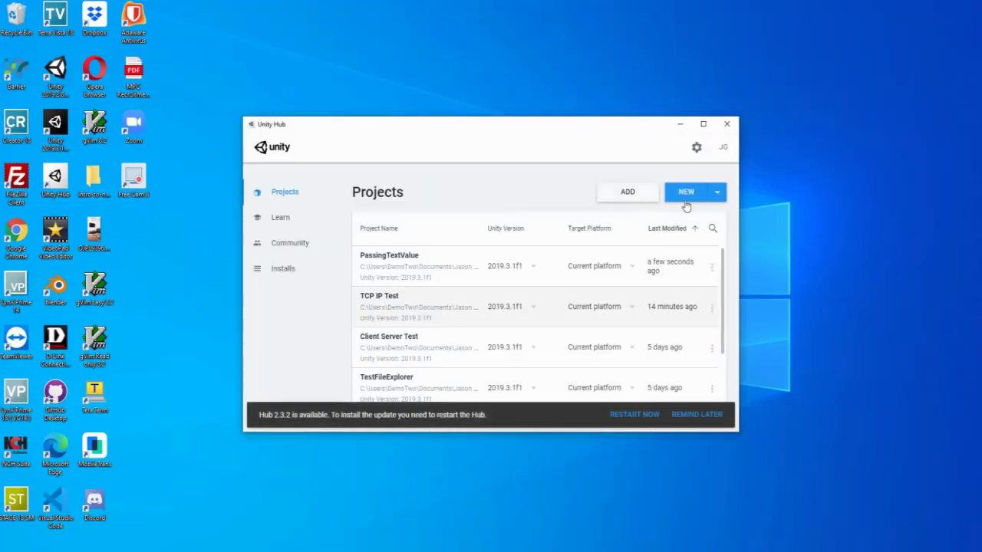
# Start a new project in Unity Hub with the 2D template and select its default project name for replacement.
pyautogui.click(689, 196)
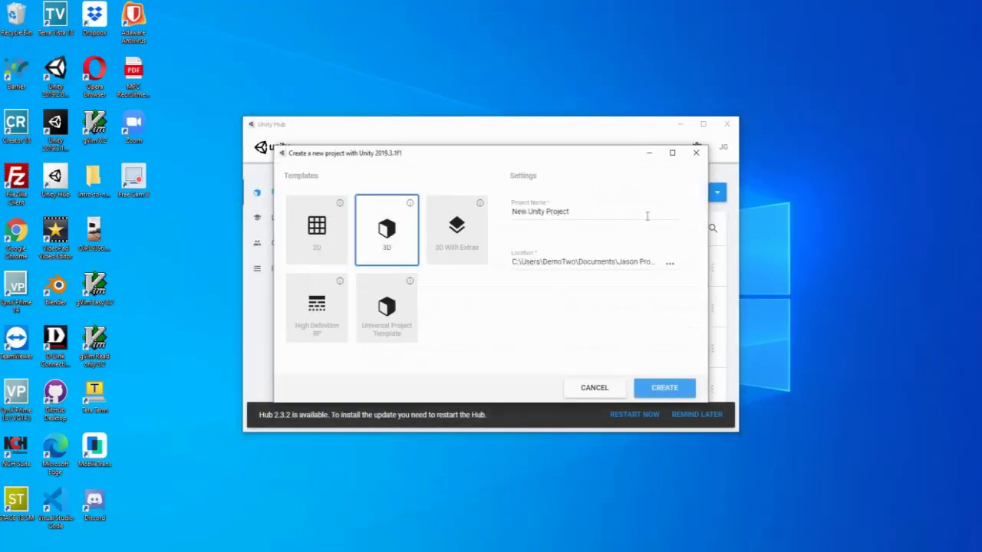
pyautogui.click(328, 235)
pyautogui.click(584, 215)
pyautogui.hotkey('ctrl', 'a')
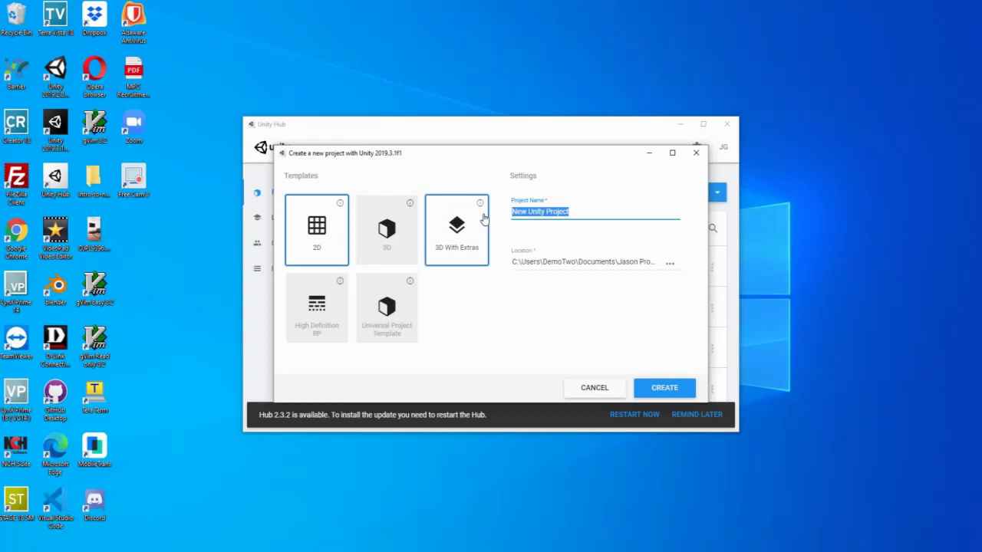
pyautogui.write('2dGetName')
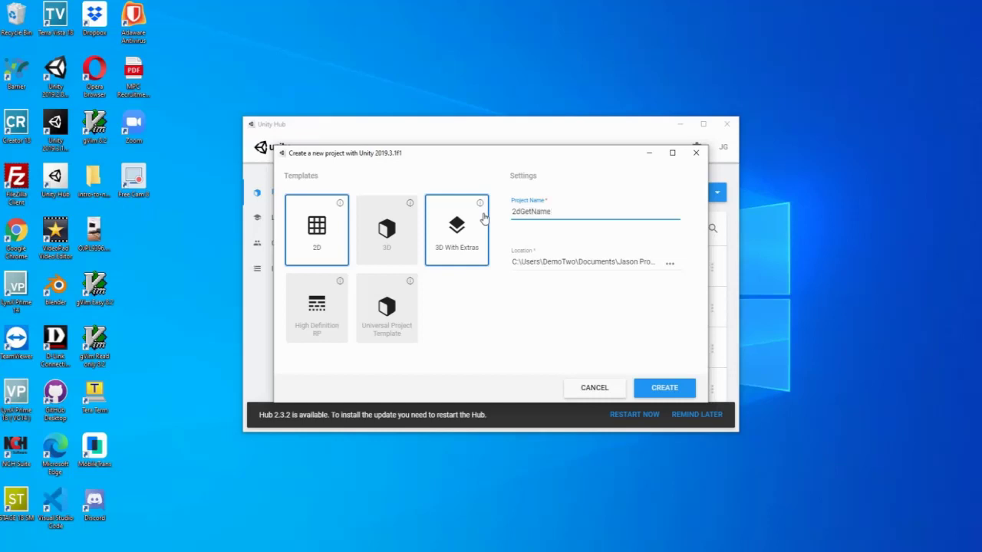
pyautogui.press('BackSpace')
pyautogui.press('BackSpace')
pyautogui.press('BackSpace')
pyautogui.press('BackSpace')
pyautogui.press('BackSpace')
pyautogui.press('BackSpace')
pyautogui.press('BackSpace')
pyautogui.press('BackSpace')
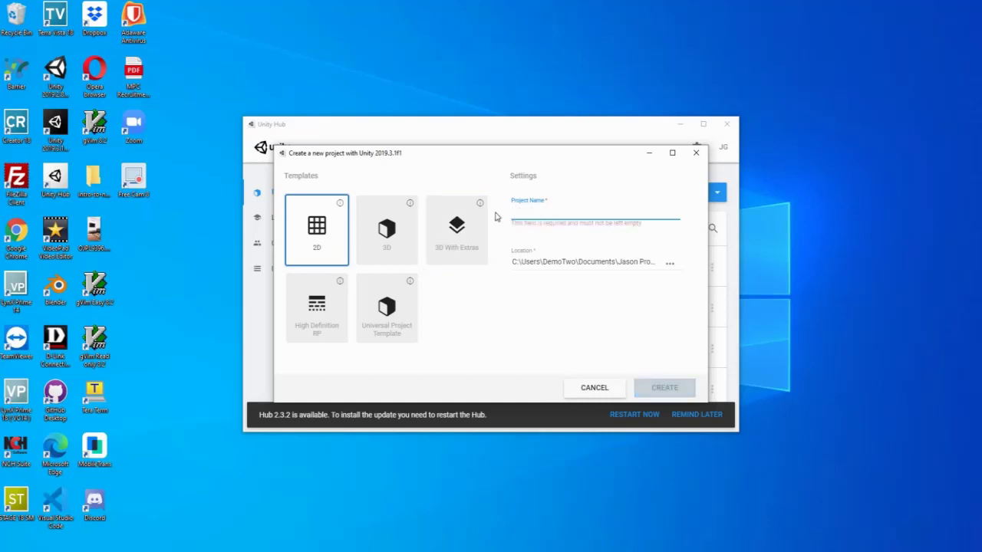
# Name the new project GetTMPName and create it in the default location.
pyautogui.write('Get')
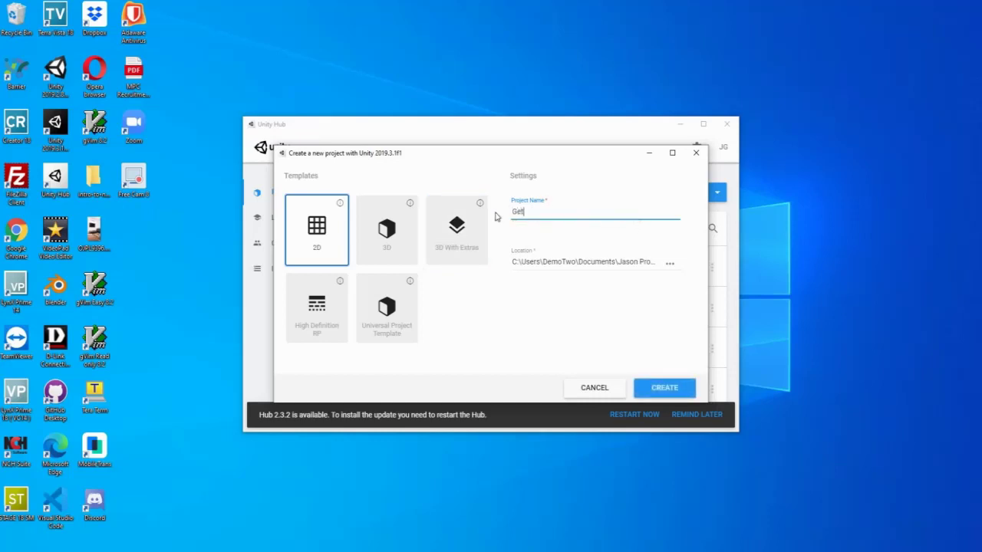
pyautogui.write('TMPName')
pyautogui.click(529, 262)
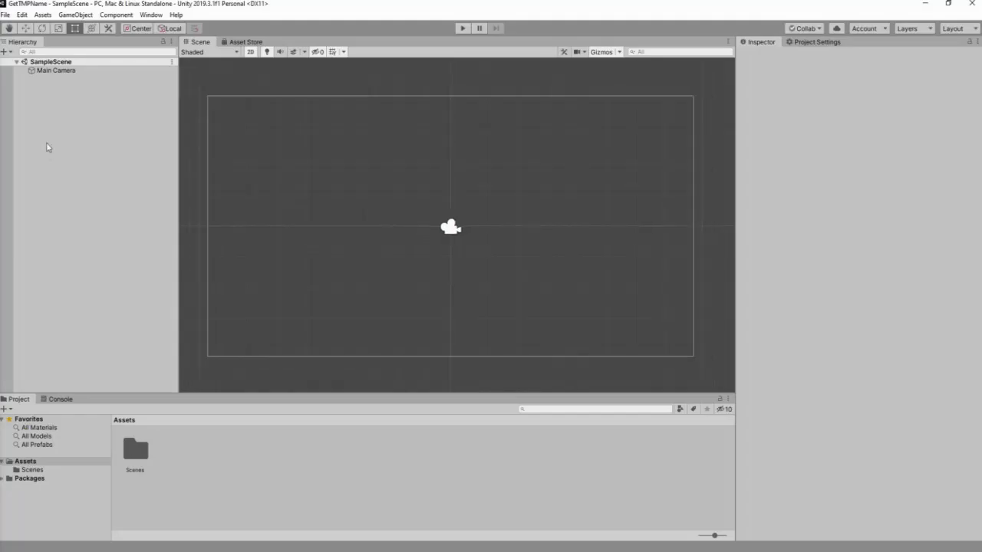
# Add a UI Canvas to SampleScene.
pyautogui.rightClick(58, 104)
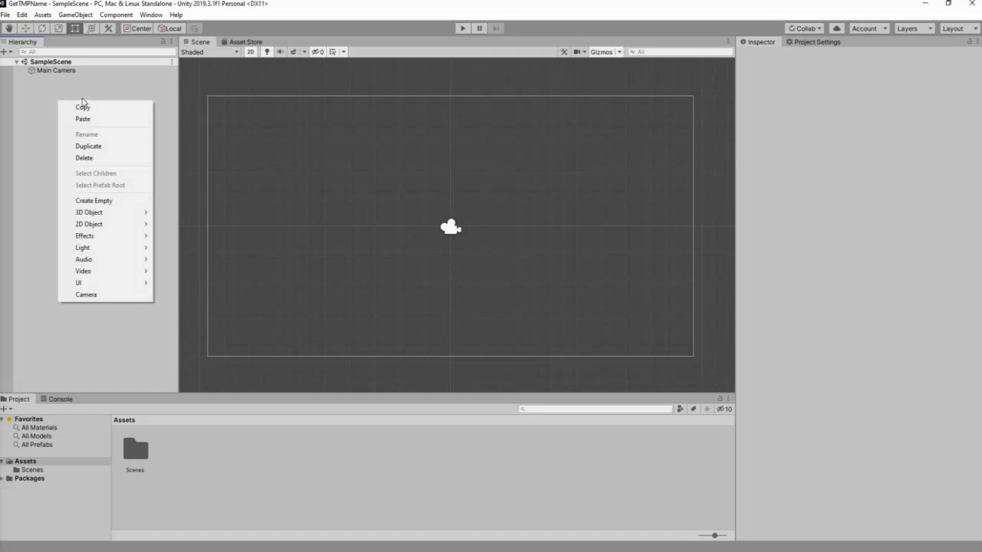
pyautogui.moveTo(102, 273)
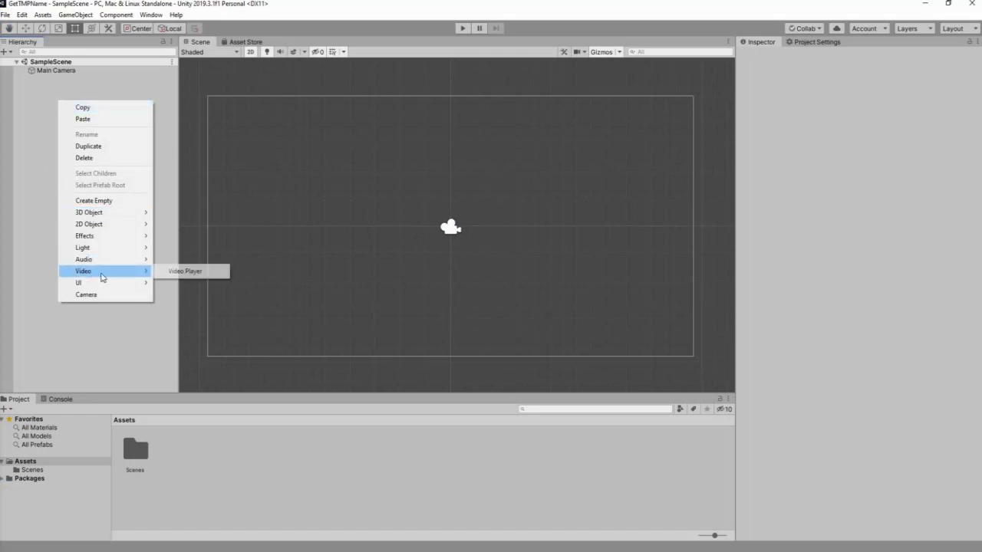
pyautogui.rightClick(43, 98)
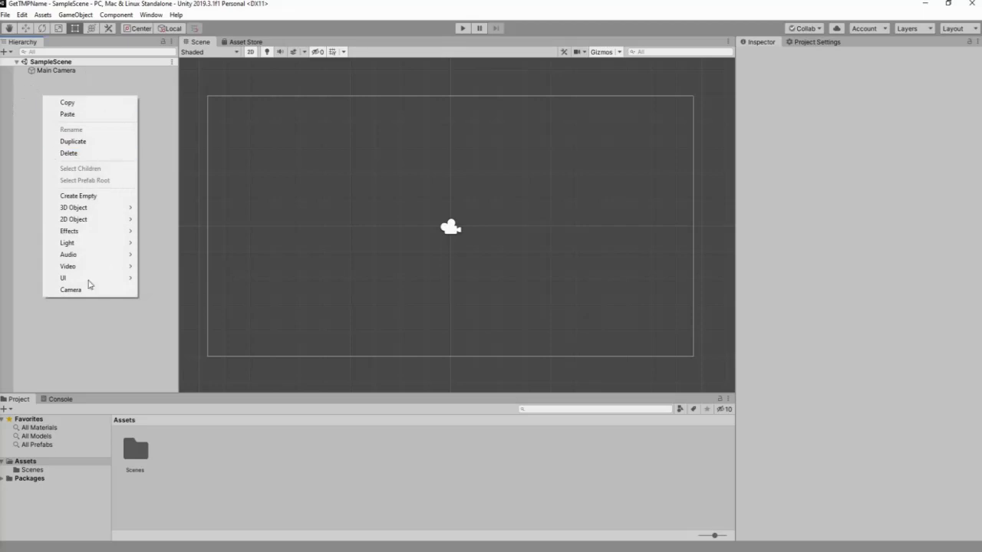
pyautogui.moveTo(87, 280)
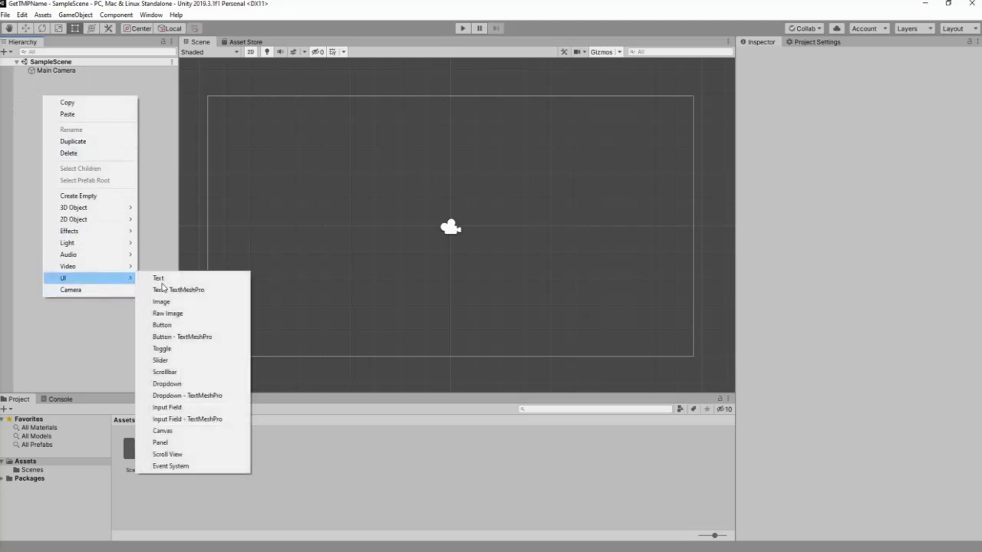
pyautogui.click(161, 432)
# Frame the whole Canvas outline in the Scene view.
pyautogui.scroll(-4, 526, 278)
pyautogui.scroll(-6, 526, 260)
pyautogui.moveTo(569, 234); pyautogui.dragTo(290, 295, button='middle')
pyautogui.scroll(-3, 501, 255)
pyautogui.scroll(-5, 502, 256)
pyautogui.moveTo(604, 215); pyautogui.dragTo(401, 274, button='middle')
pyautogui.scroll(-3, 561, 230)
pyautogui.moveTo(590, 202); pyautogui.dragTo(517, 264, button='middle')
pyautogui.scroll(-3, 539, 248)
pyautogui.scroll(-4, 566, 230)
pyautogui.moveTo(568, 229); pyautogui.dragTo(434, 280, button='middle')
pyautogui.scroll(-3, 569, 237)
pyautogui.scroll(-4, 568, 237)
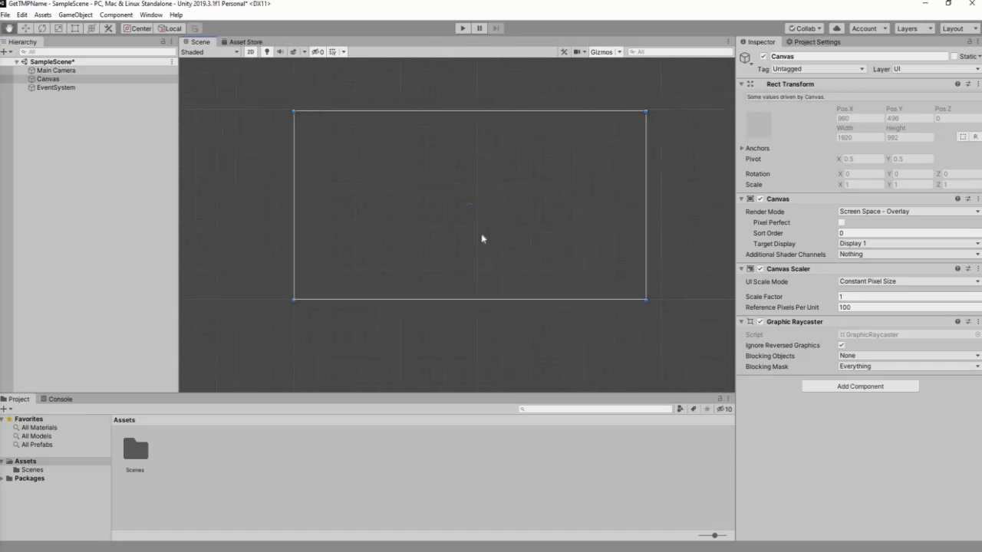
pyautogui.scroll(1, 481, 238)
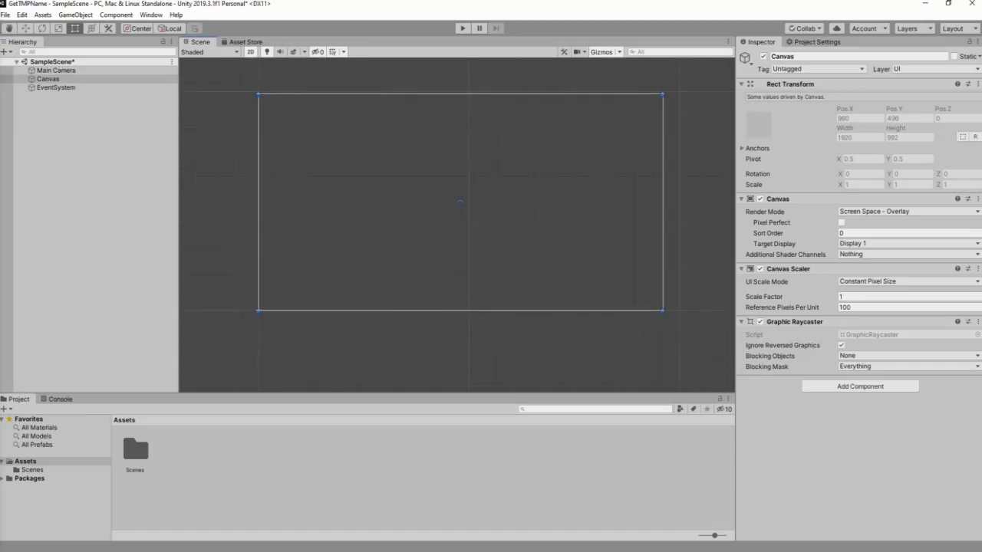
# Dock the floating Game view alongside the Scene and Asset Store views, and return to the Scene view.
pyautogui.moveTo(260, 2); pyautogui.dragTo(302, 44)
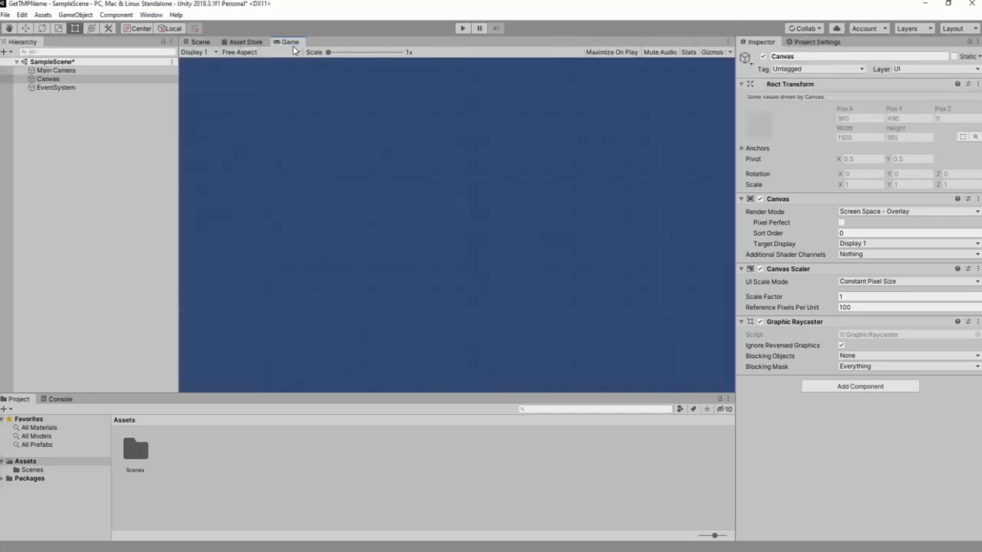
pyautogui.click(201, 43)
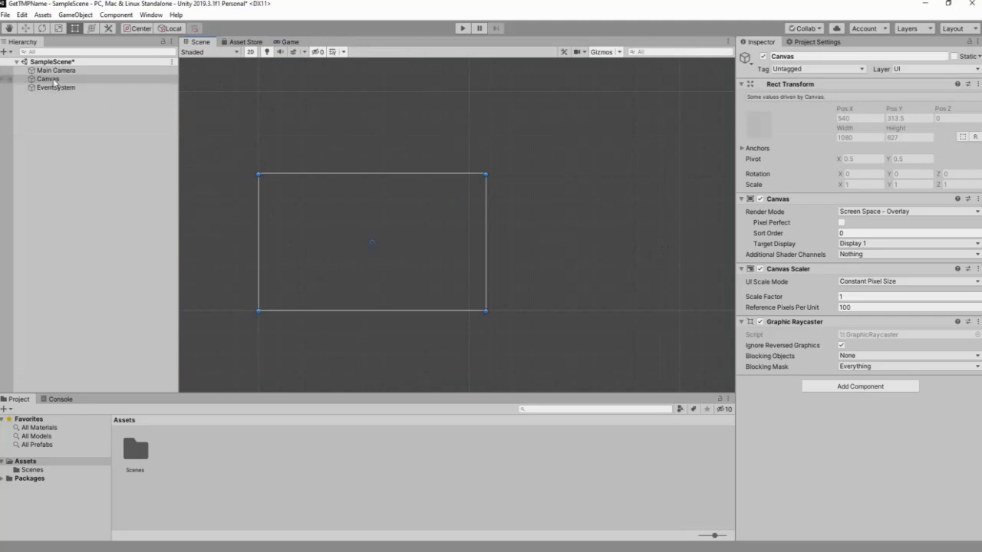
# Add a UI Image as a child of the Canvas.
pyautogui.rightClick(54, 81)
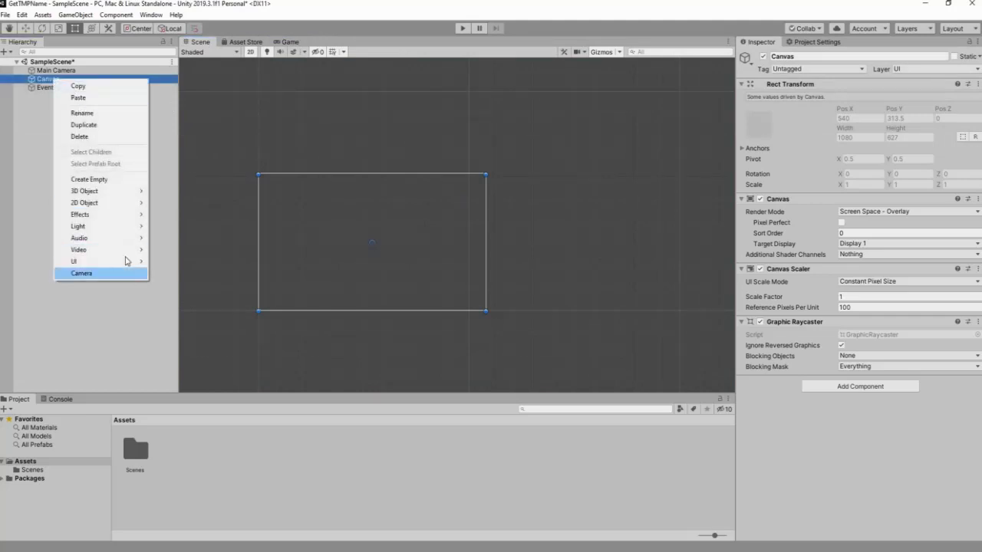
pyautogui.moveTo(127, 261)
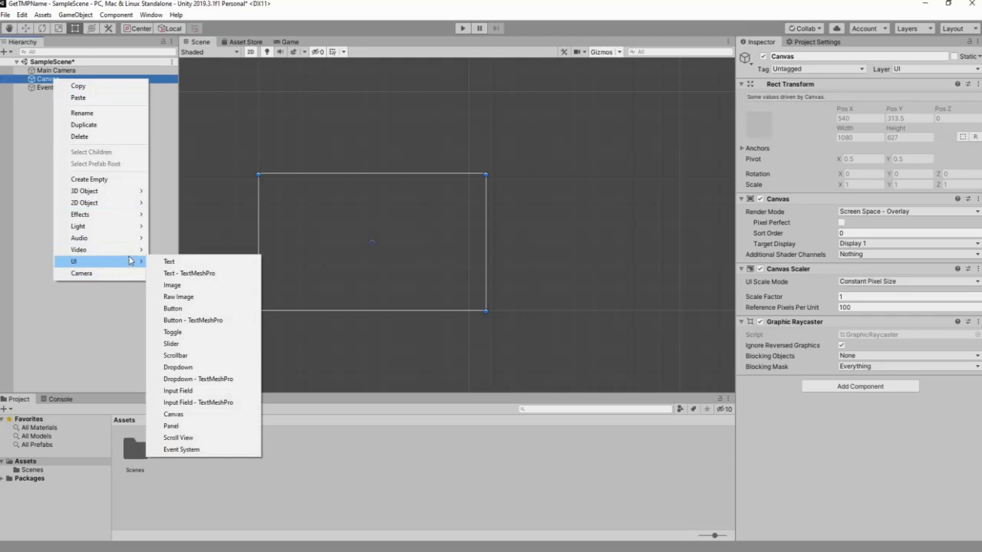
pyautogui.rightClick(41, 79)
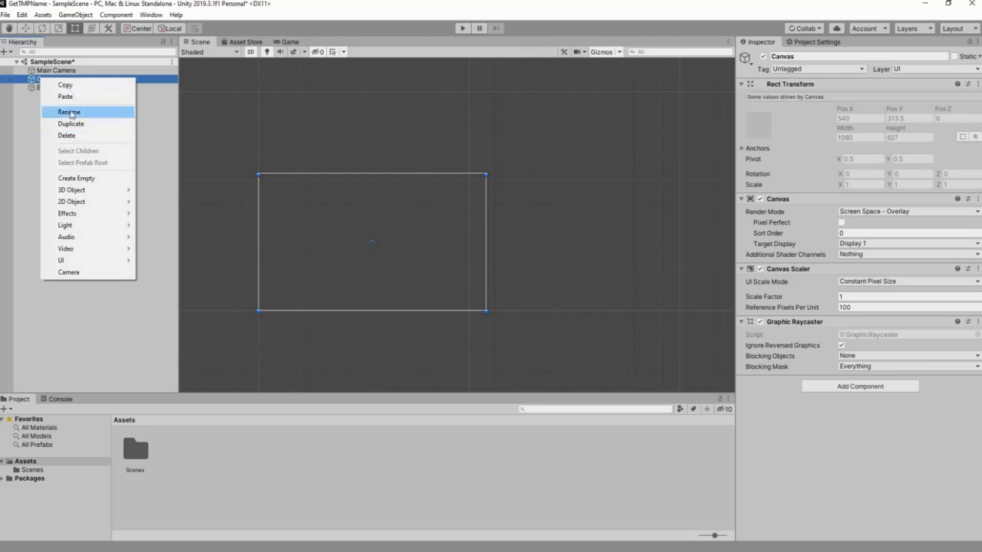
pyautogui.moveTo(86, 260)
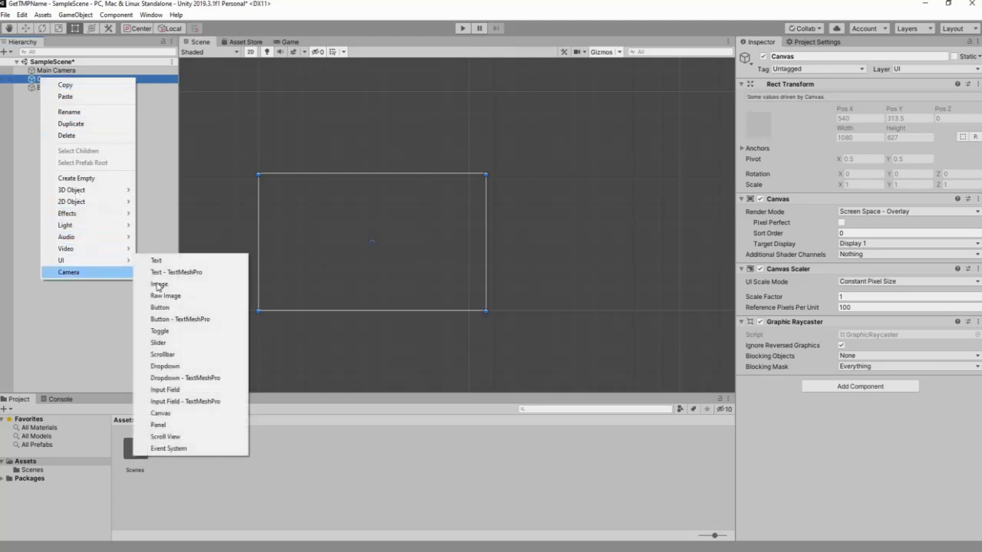
pyautogui.click(158, 286)
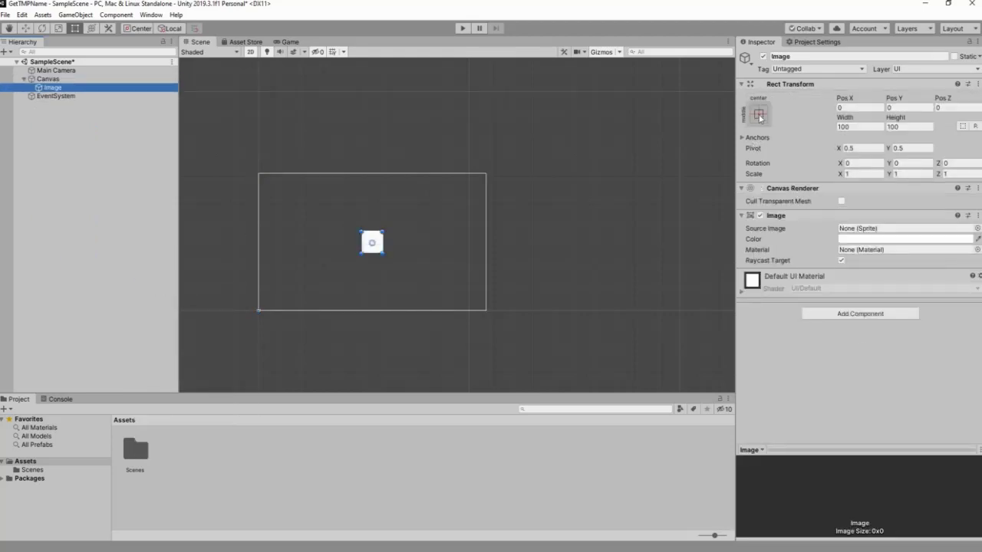
# Apply the stretch-stretch anchor preset to the Image, also setting pivot and position, so that it fills the Canvas.
pyautogui.click(759, 114)
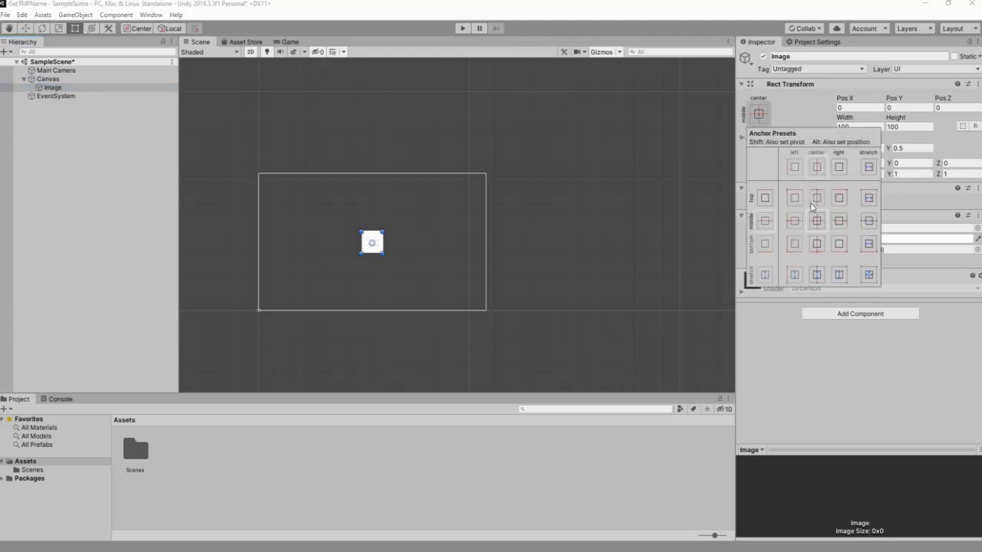
pyautogui.hotkey('alt', 'shift')
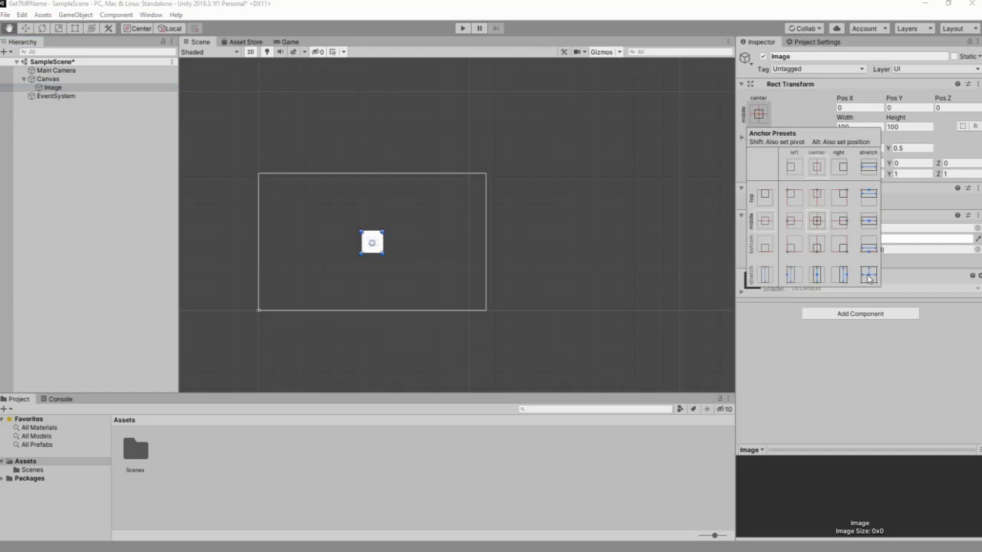
pyautogui.keyDown('alt'); pyautogui.keyDown('shift'); pyautogui.click(868, 276); pyautogui.keyUp('shift'); pyautogui.keyUp('alt')
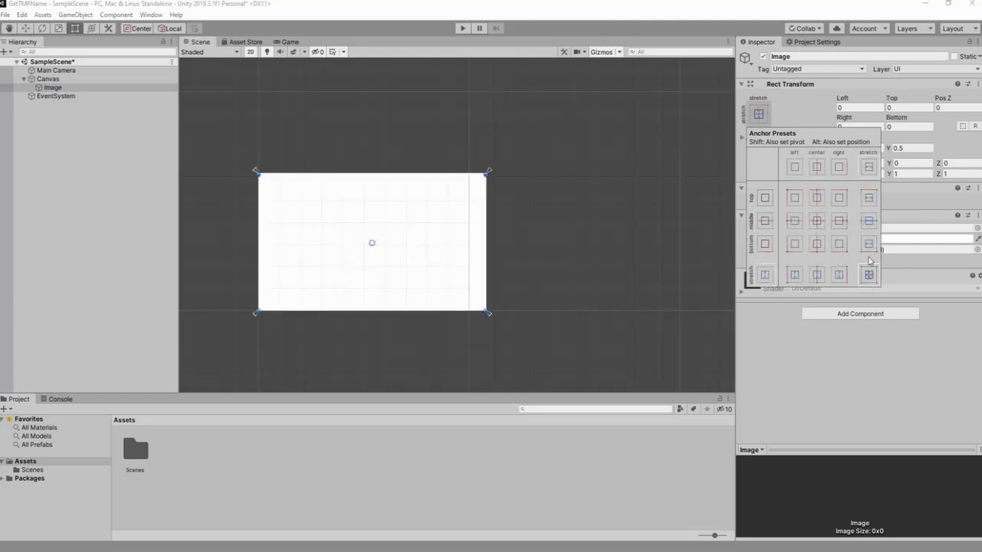
pyautogui.click(882, 313)
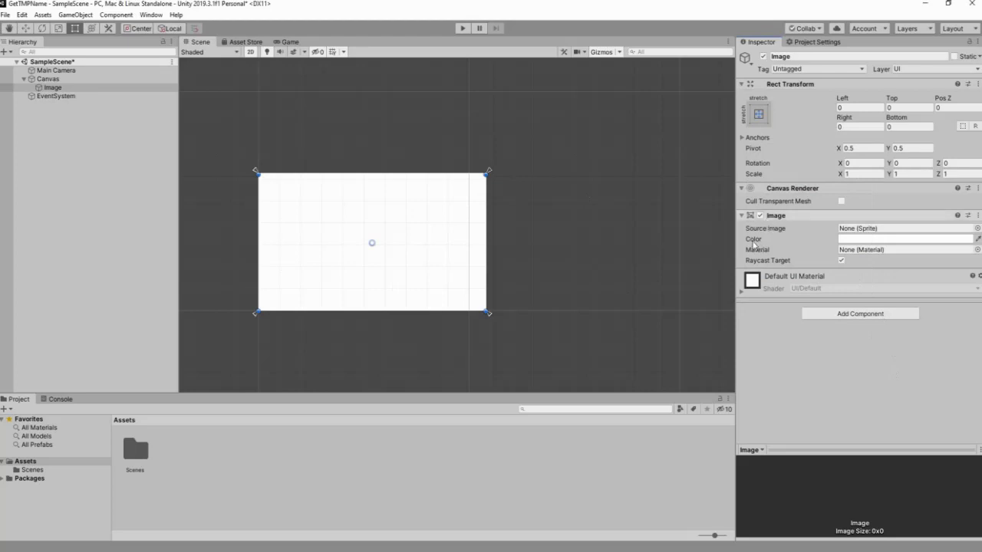
# Set the Image's color to a dark teal as the Canvas background.
pyautogui.click(840, 239)
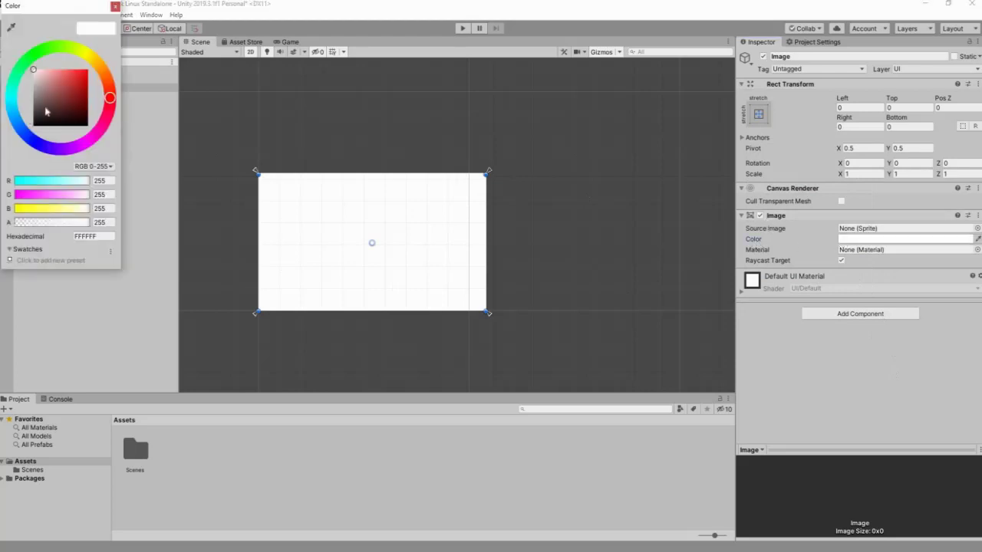
pyautogui.moveTo(10, 94)
pyautogui.mouseDown()
pyautogui.moveTo(14, 117)
pyautogui.moveTo(13, 104)
pyautogui.mouseUp()
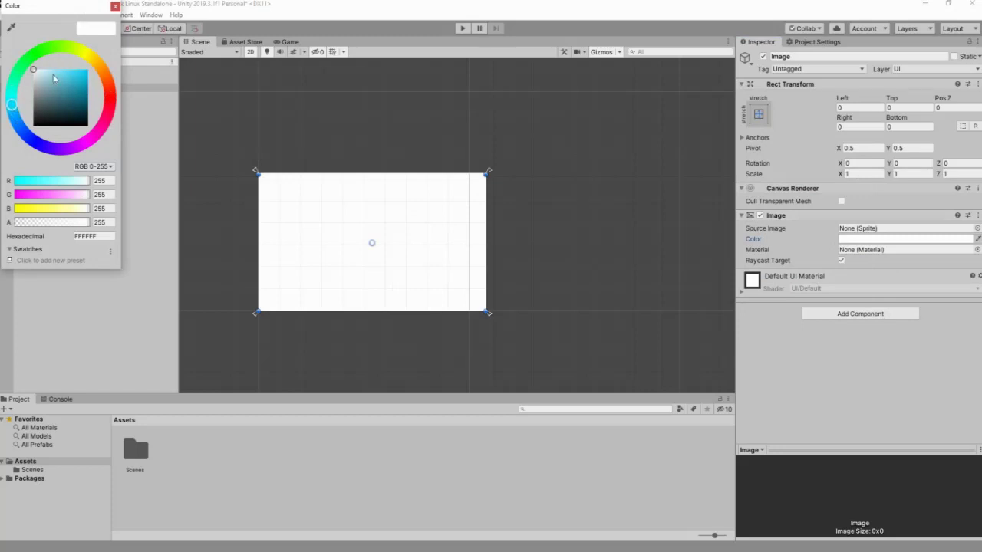
pyautogui.moveTo(81, 78); pyautogui.dragTo(103, 69)
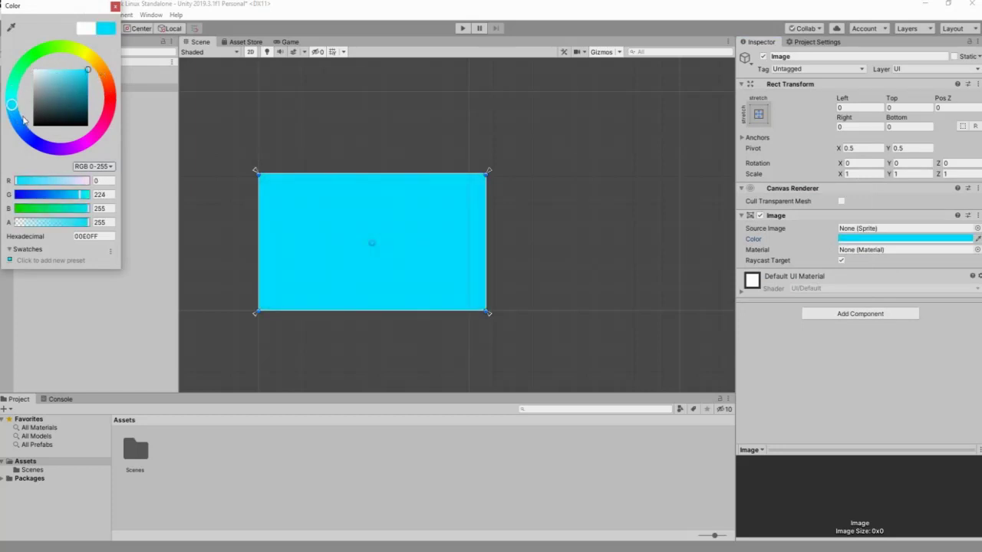
pyautogui.moveTo(15, 116); pyautogui.dragTo(12, 102)
pyautogui.moveTo(85, 82); pyautogui.dragTo(87, 89)
pyautogui.click(115, 6)
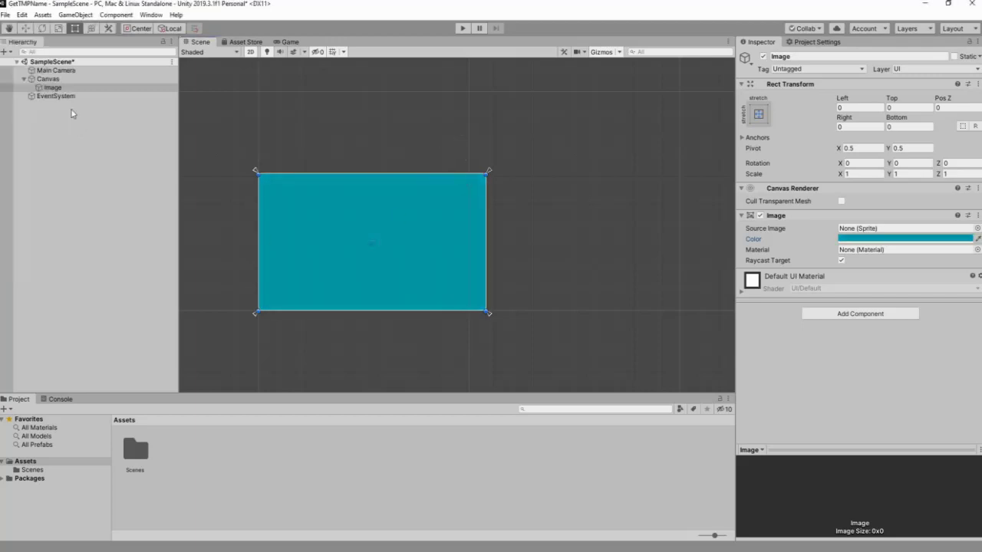
pyautogui.scroll(5, 385, 268)
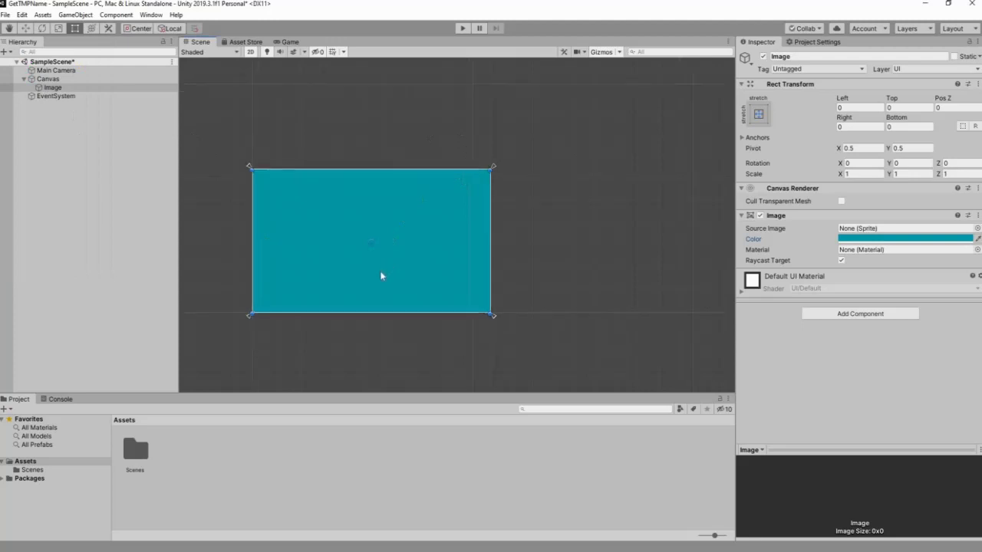
pyautogui.scroll(5, 381, 273)
pyautogui.moveTo(436, 273); pyautogui.dragTo(539, 275, button='middle')
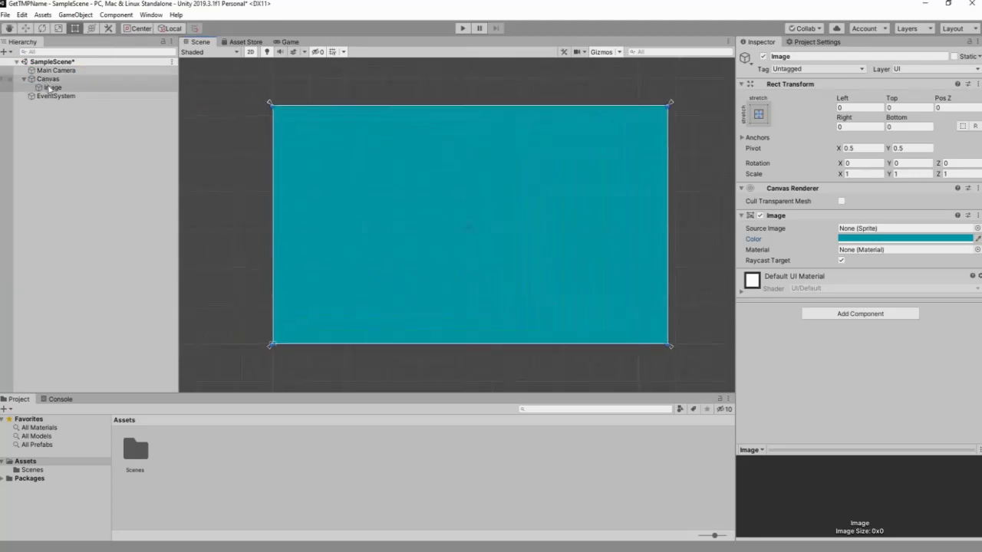
# Rename the Image under the Canvas as Background.
pyautogui.rightClick(49, 88)
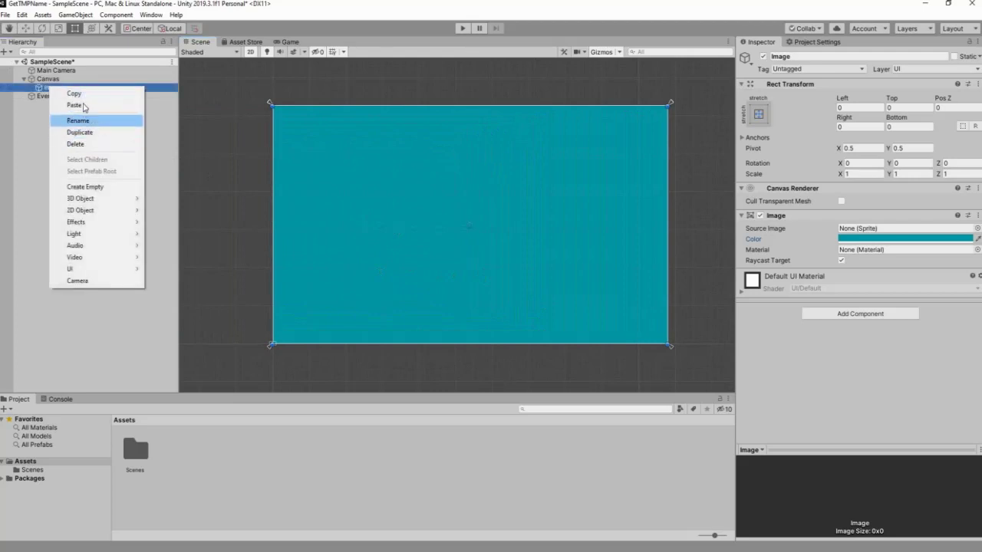
pyautogui.click(89, 120)
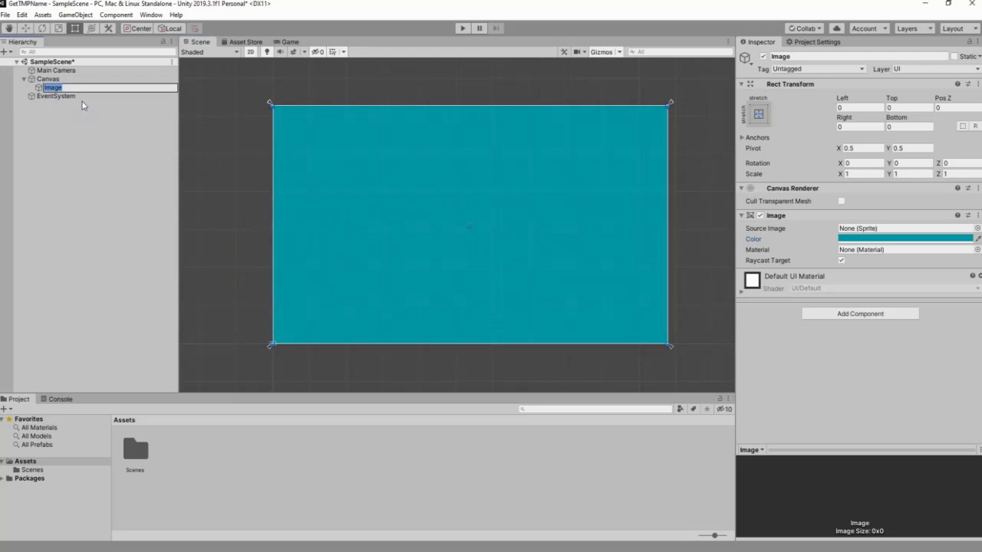
pyautogui.write('Background')
pyautogui.press('Return')
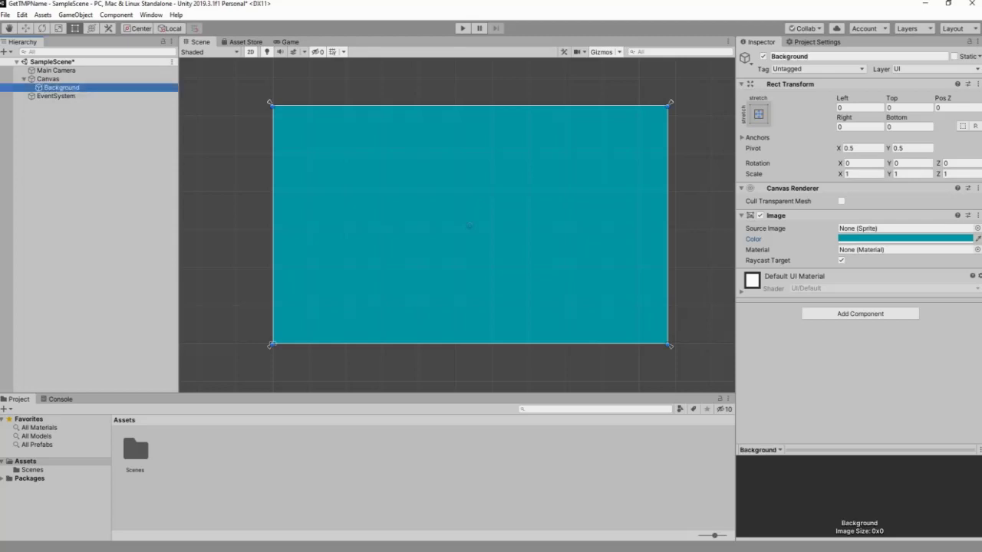
# Add a standard UI Text object, not TextMeshPro, as a child of the Canvas.
pyautogui.click(48, 79)
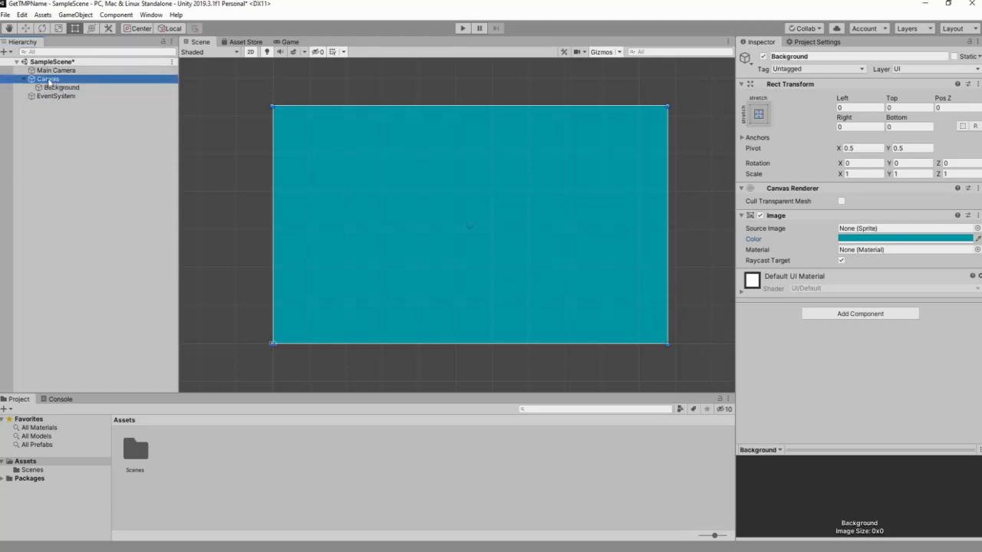
pyautogui.rightClick(48, 80)
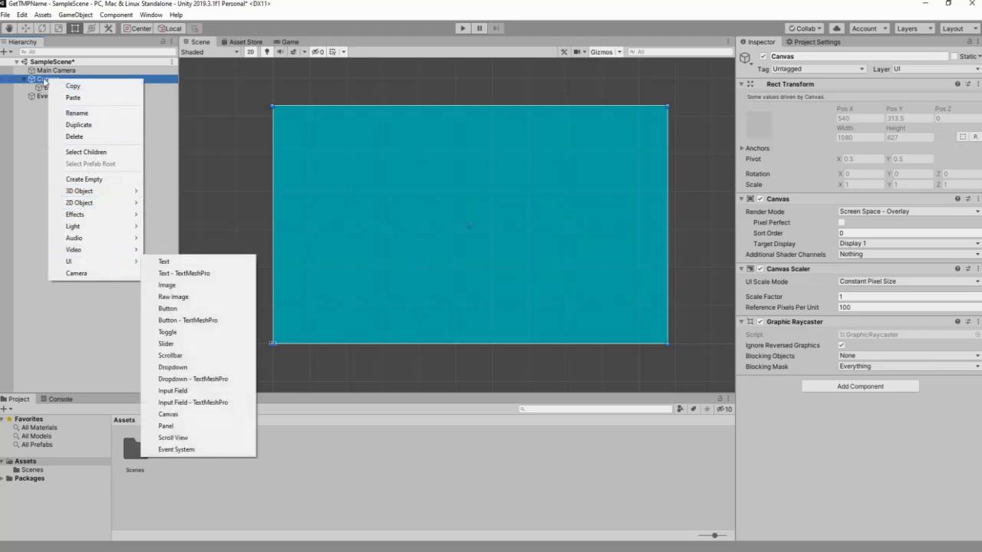
pyautogui.rightClick(42, 79)
pyautogui.moveTo(69, 265)
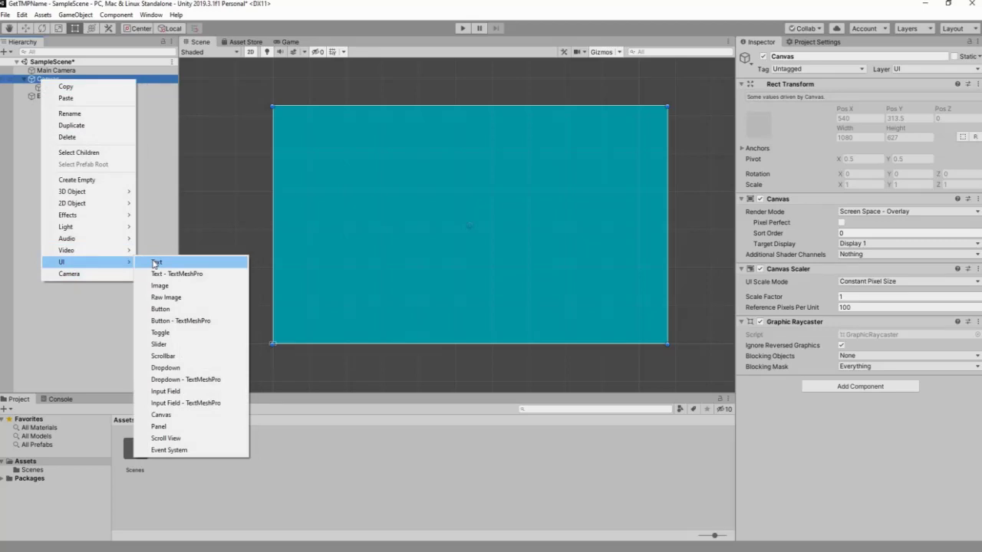
pyautogui.click(156, 263)
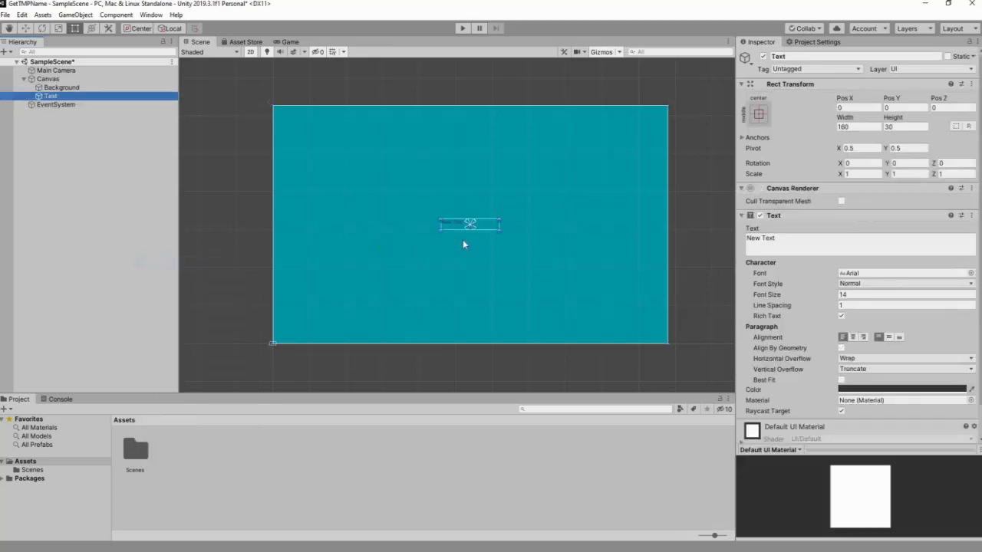
# Enlarge the Text object's box to about 396 by 176 and set its font size to 38.
pyautogui.scroll(3, 468, 236)
pyautogui.moveTo(410, 223); pyautogui.dragTo(230, 339)
pyautogui.click(858, 296)
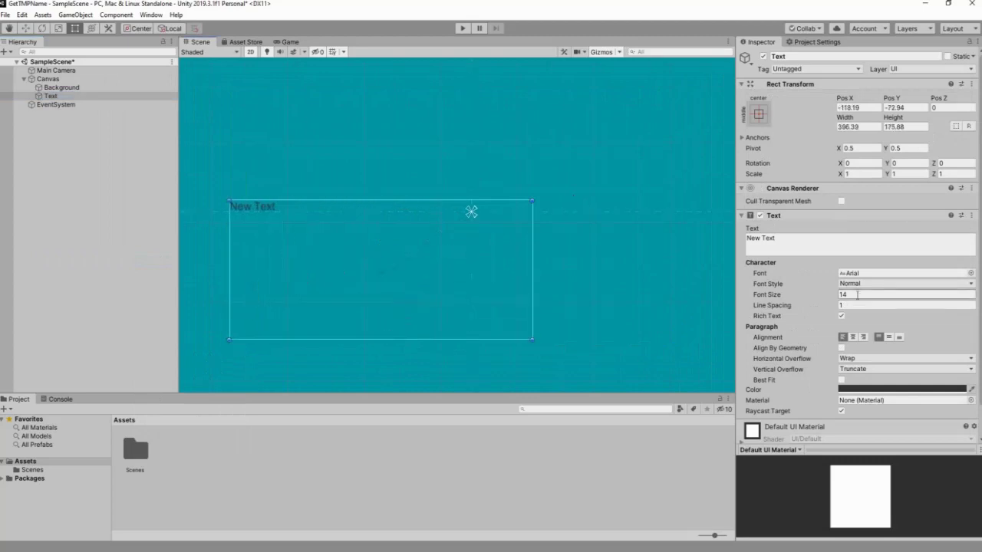
pyautogui.write('38')
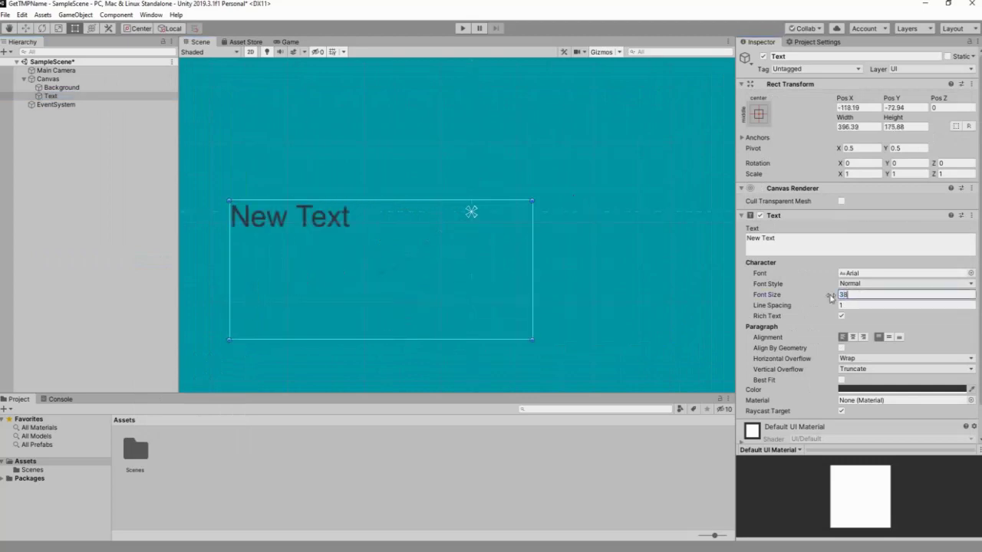
# Examine how sharp the standard text's letters look close up in both the Game and Scene views.
pyautogui.click(288, 42)
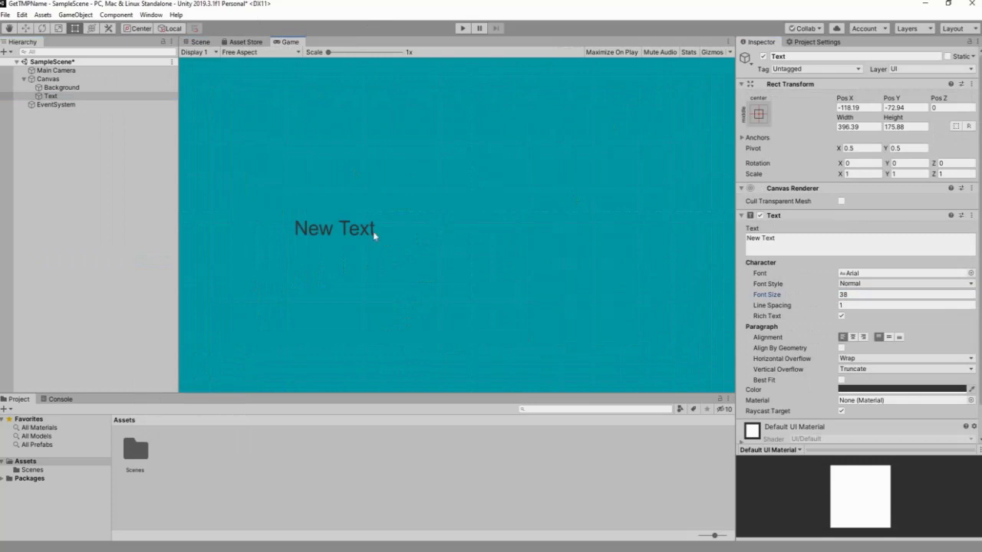
pyautogui.scroll(5, 373, 253)
pyautogui.scroll(3, 338, 260)
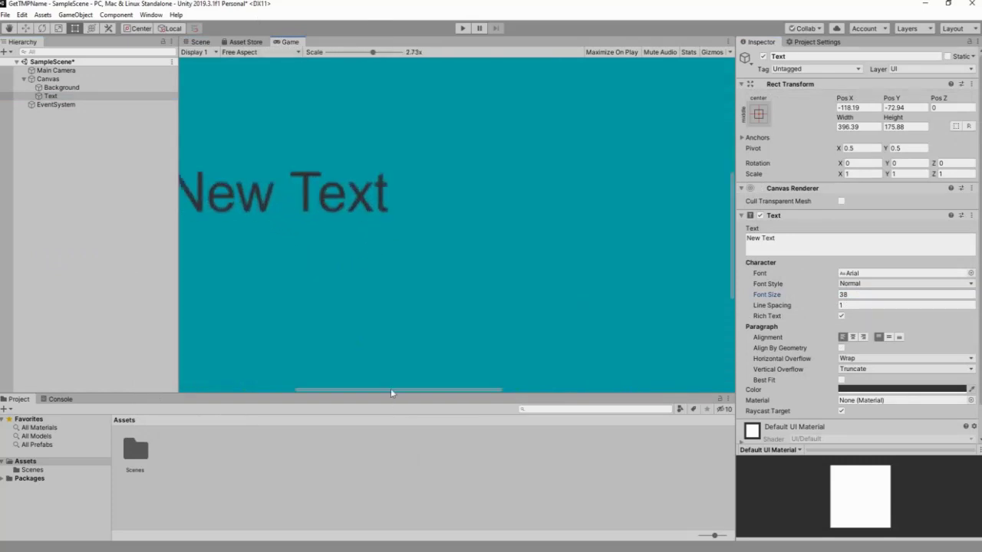
pyautogui.scroll(-4, 347, 234)
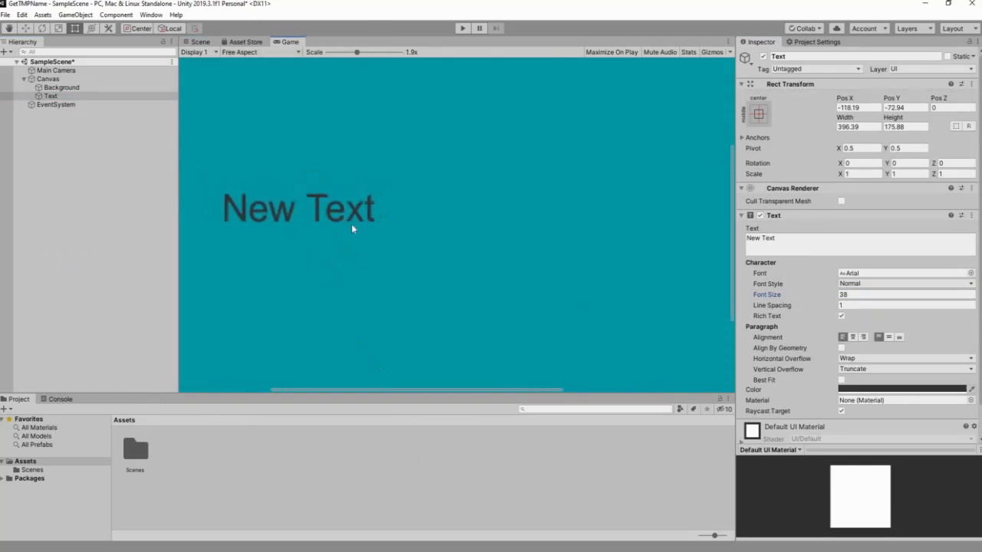
pyautogui.scroll(-3, 472, 248)
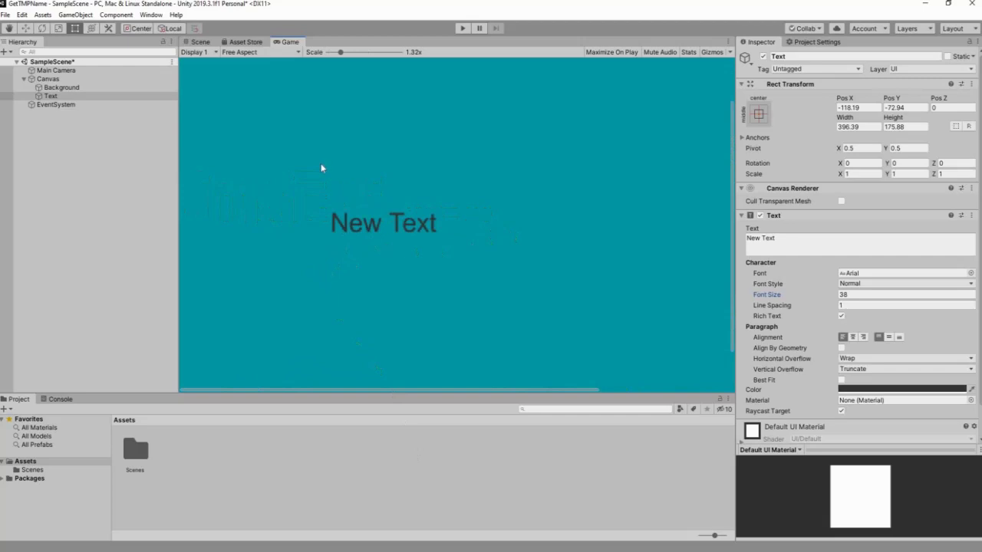
pyautogui.click(200, 42)
pyautogui.scroll(1, 362, 268)
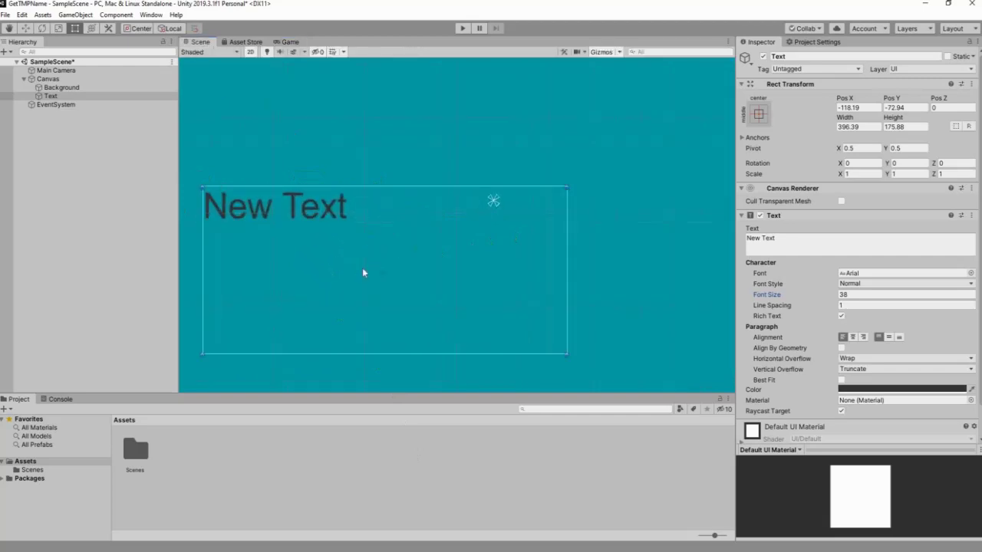
pyautogui.scroll(-2, 362, 267)
pyautogui.moveTo(488, 221); pyautogui.dragTo(502, 223, button='middle')
pyautogui.scroll(10, 503, 224)
pyautogui.scroll(2, 499, 234)
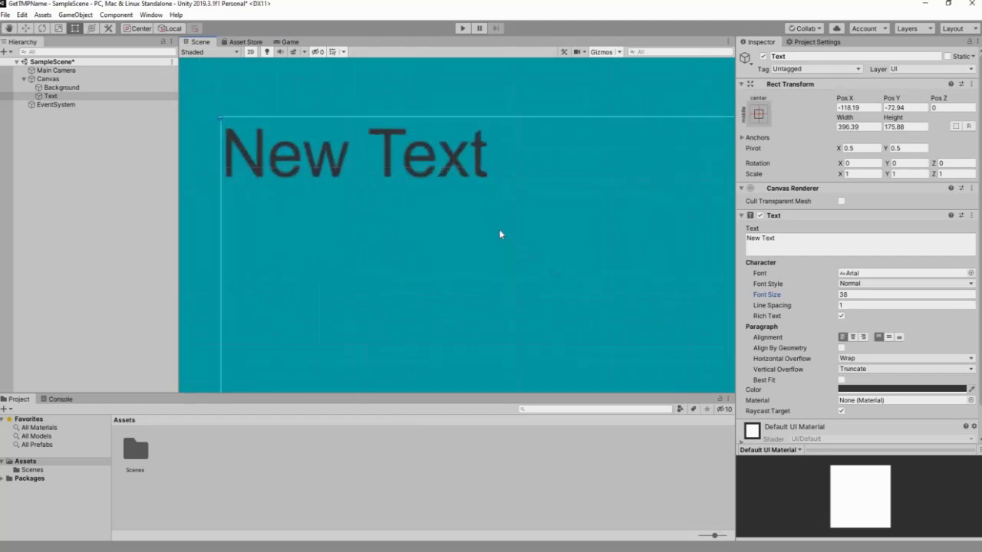
pyautogui.scroll(2, 445, 164)
pyautogui.moveTo(462, 158); pyautogui.dragTo(463, 255, button='middle')
pyautogui.scroll(2, 467, 256)
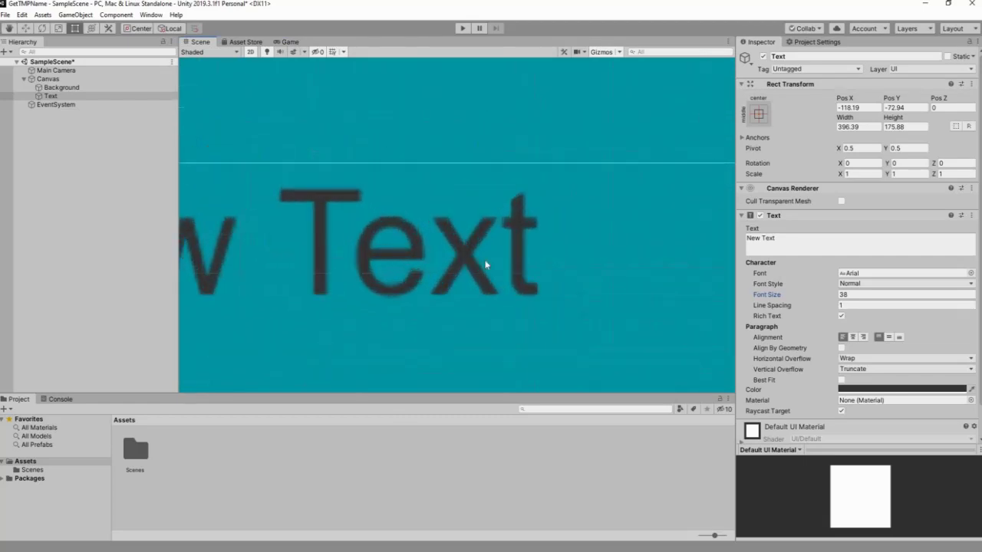
pyautogui.scroll(-2, 486, 259)
pyautogui.scroll(-2, 482, 264)
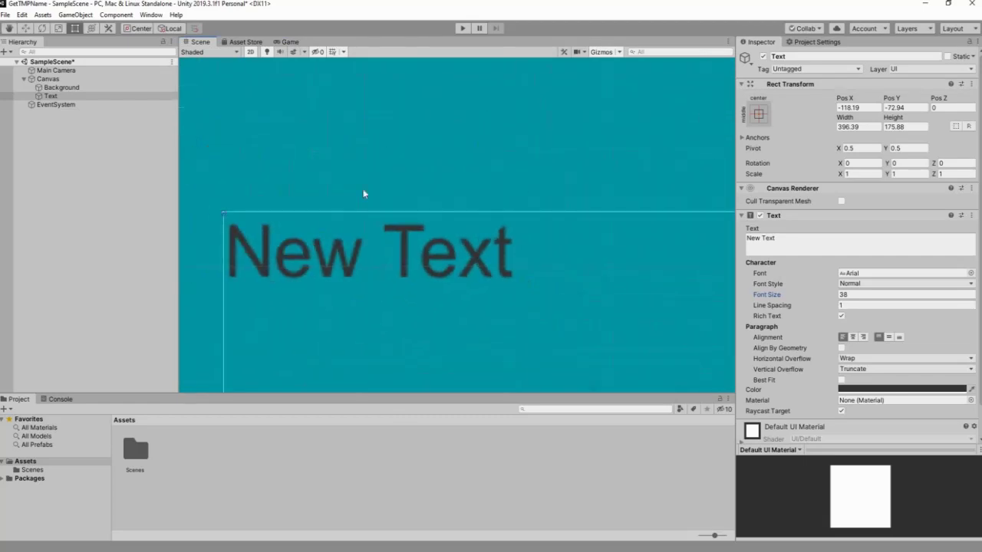
# Add a TextMeshPro UI text as a child of the Canvas.
pyautogui.click(51, 81)
pyautogui.rightClick(53, 82)
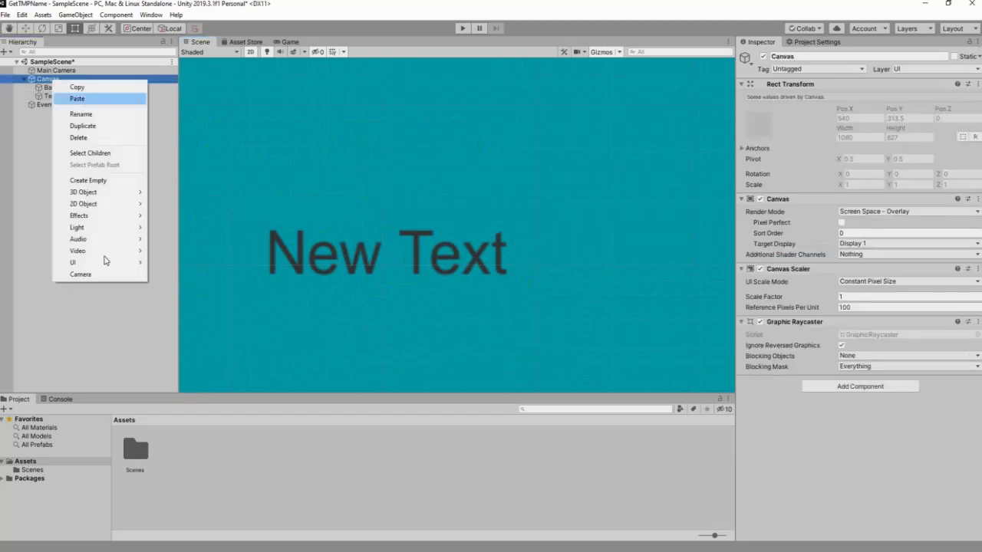
pyautogui.moveTo(103, 262)
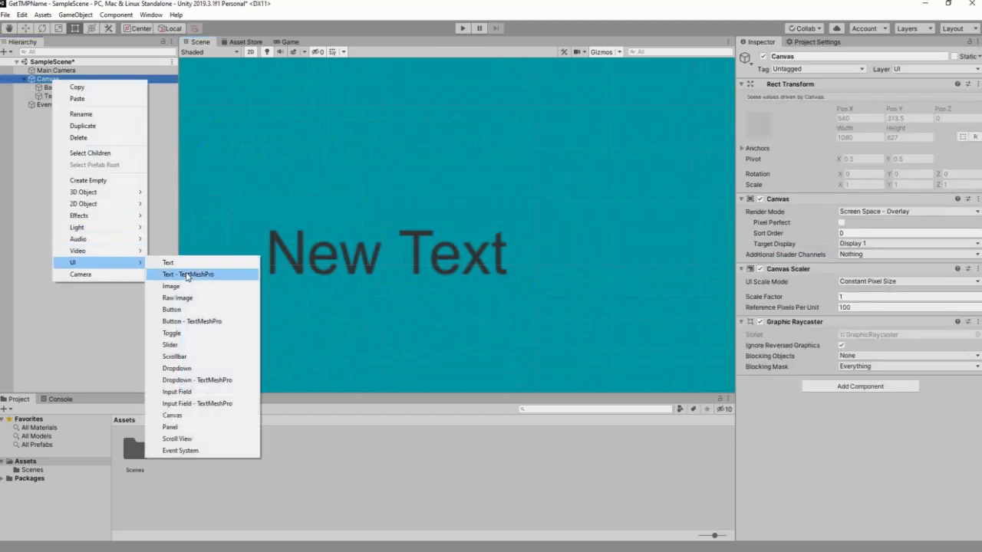
pyautogui.click(187, 275)
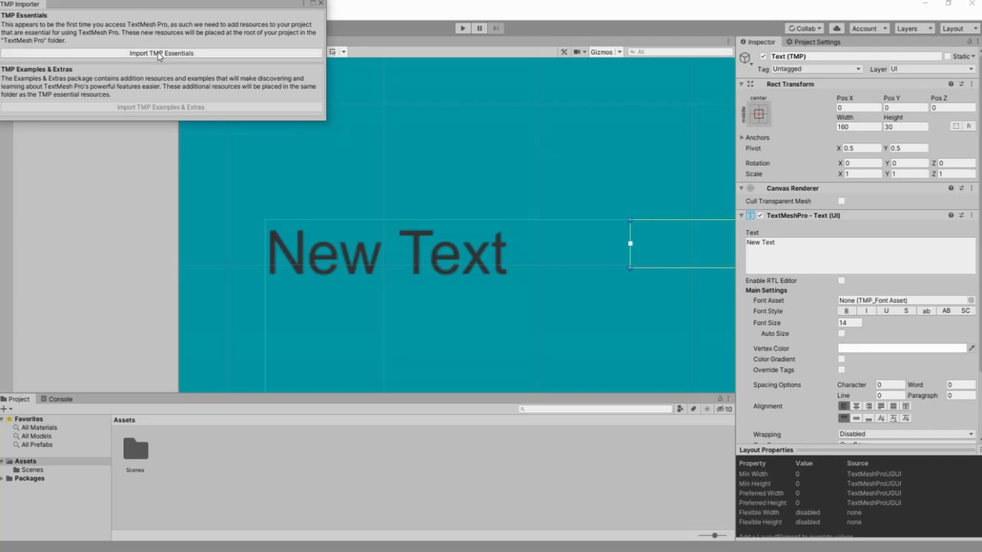
# Import TMP Essentials and TMP Examples & Extras into the project, and close the TMP Importer.
pyautogui.click(159, 53)
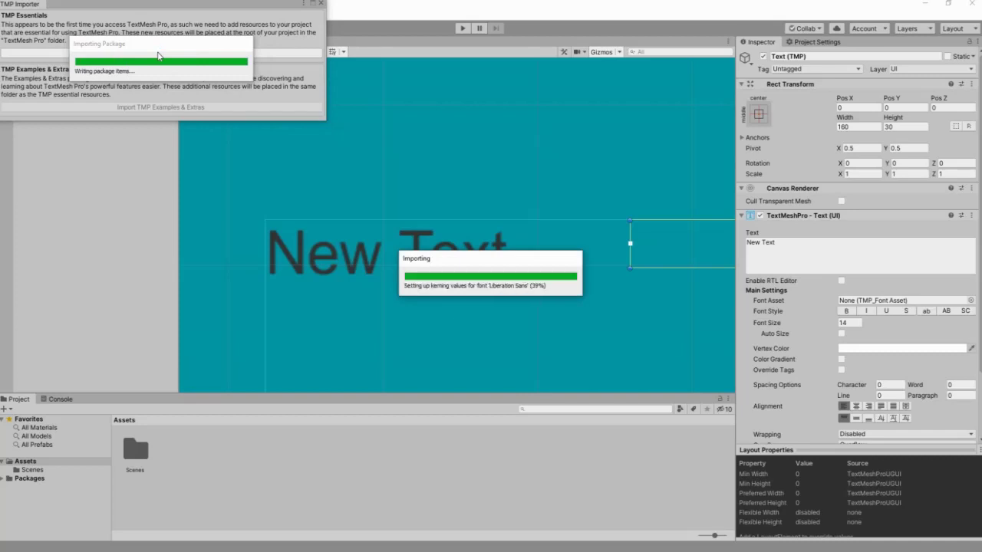
pyautogui.click(153, 108)
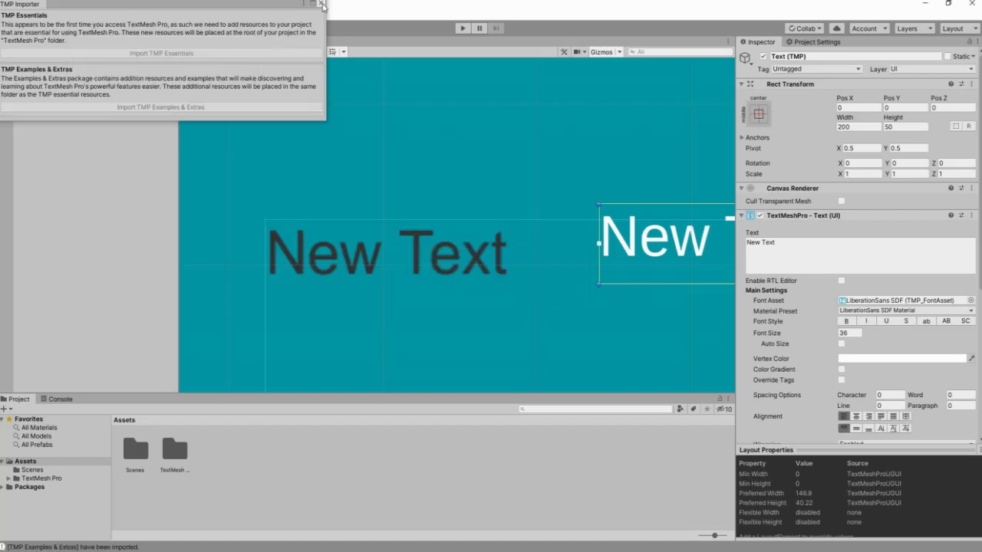
pyautogui.click(320, 3)
# Move the TextMeshPro text directly above the standard text, and compare the sharpness of their letters close up.
pyautogui.moveTo(600, 237); pyautogui.dragTo(267, 169)
pyautogui.scroll(5, 381, 228)
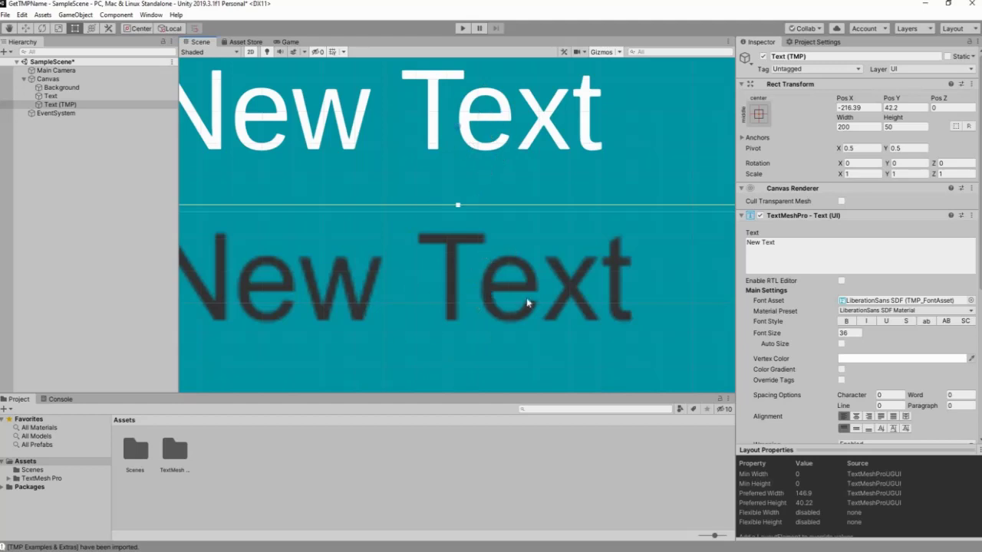
pyautogui.click(470, 304)
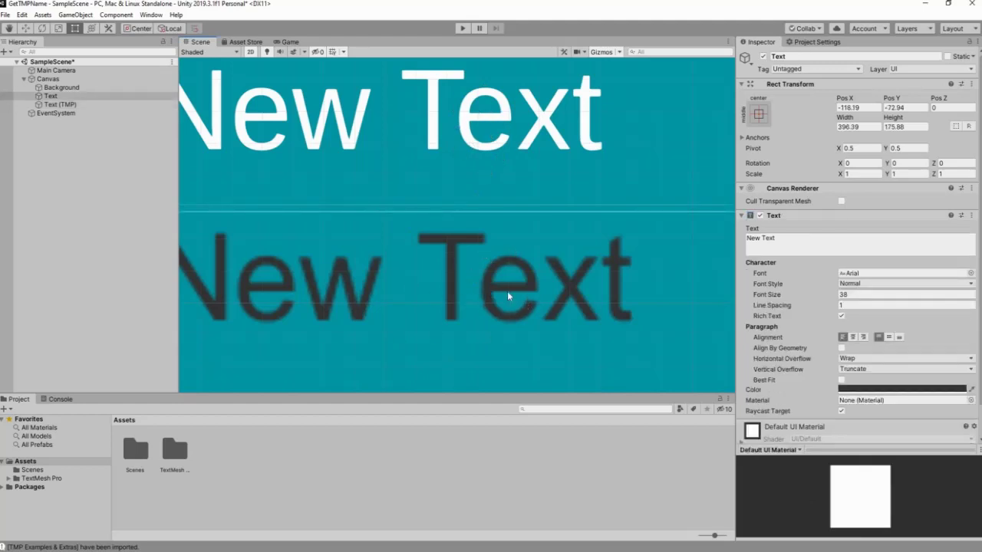
pyautogui.scroll(-2, 495, 293)
pyautogui.scroll(-4, 494, 293)
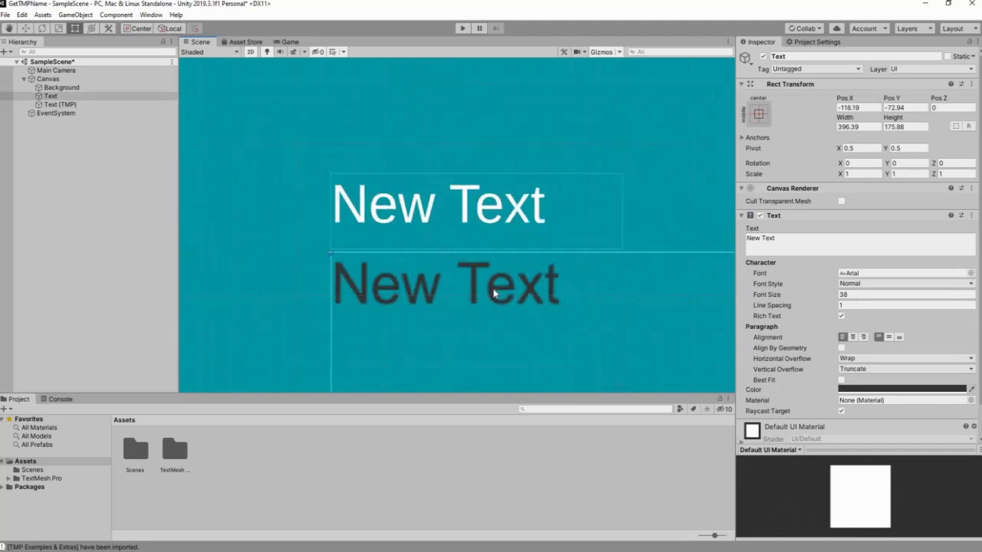
# Delete the standard Text object from the Canvas, keeping only the TextMeshPro one.
pyautogui.click(491, 294)
pyautogui.click(488, 294)
pyautogui.click(71, 96)
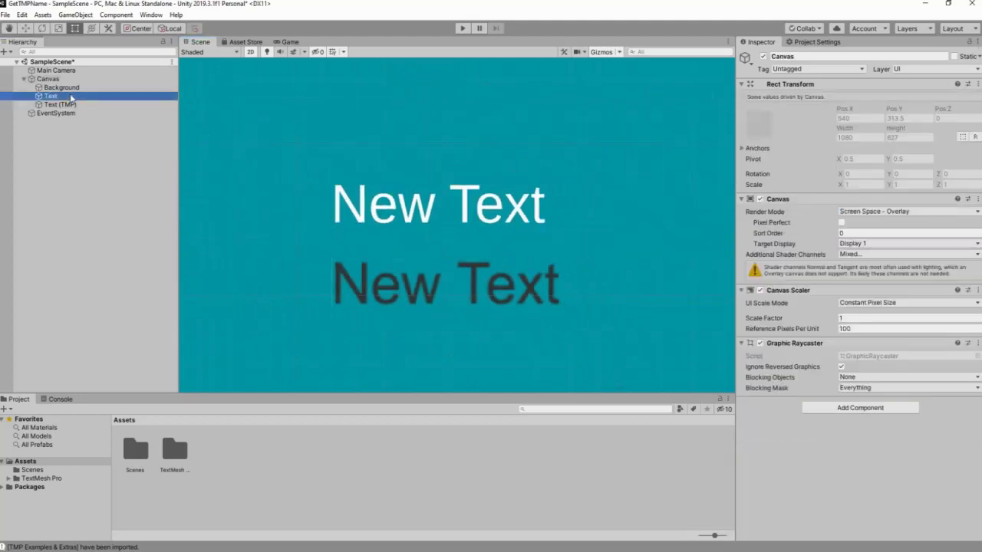
pyautogui.rightClick(71, 97)
pyautogui.click(95, 153)
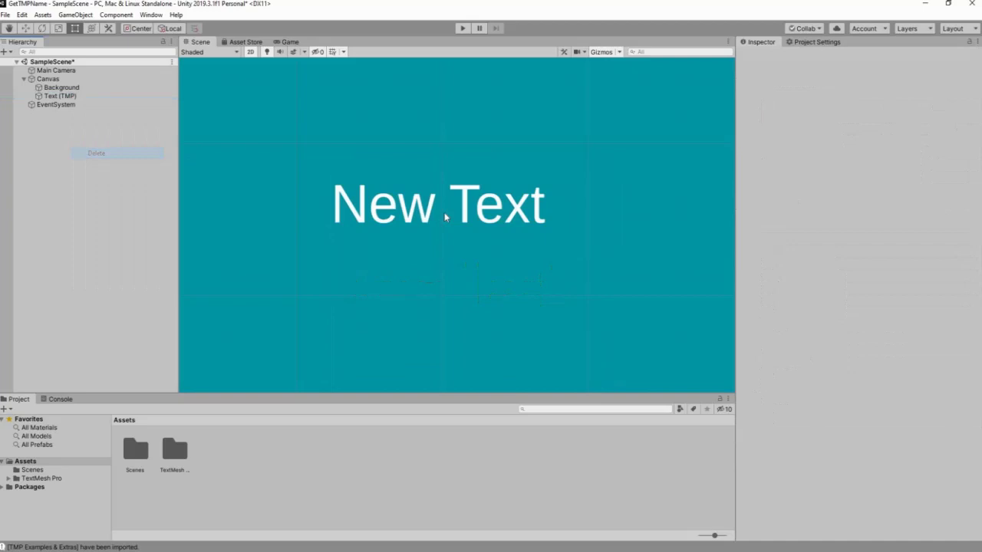
# Rename the TextMeshPro text object as AskUserInput.
pyautogui.click(437, 222)
pyautogui.scroll(-1, 436, 222)
pyautogui.scroll(-5, 436, 222)
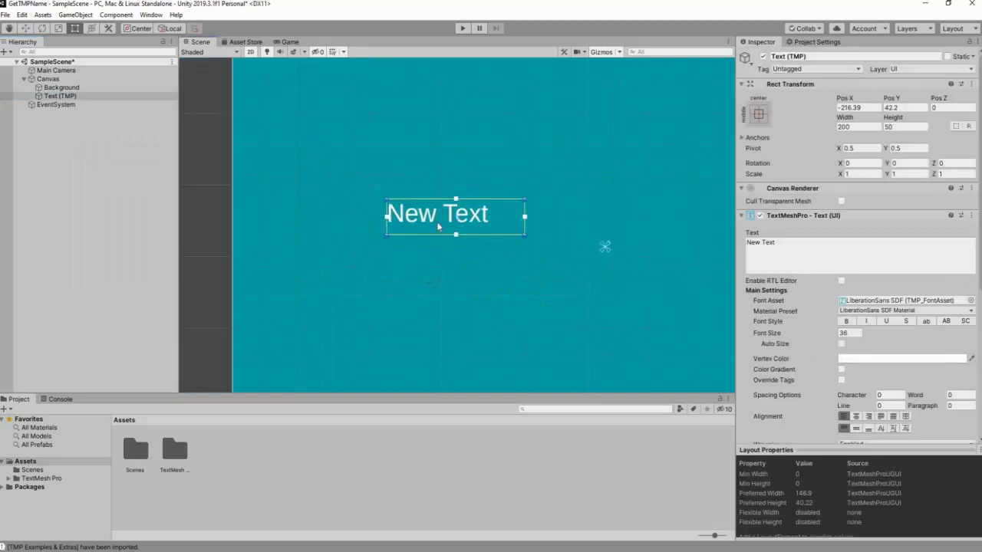
pyautogui.rightClick(72, 98)
pyautogui.click(98, 134)
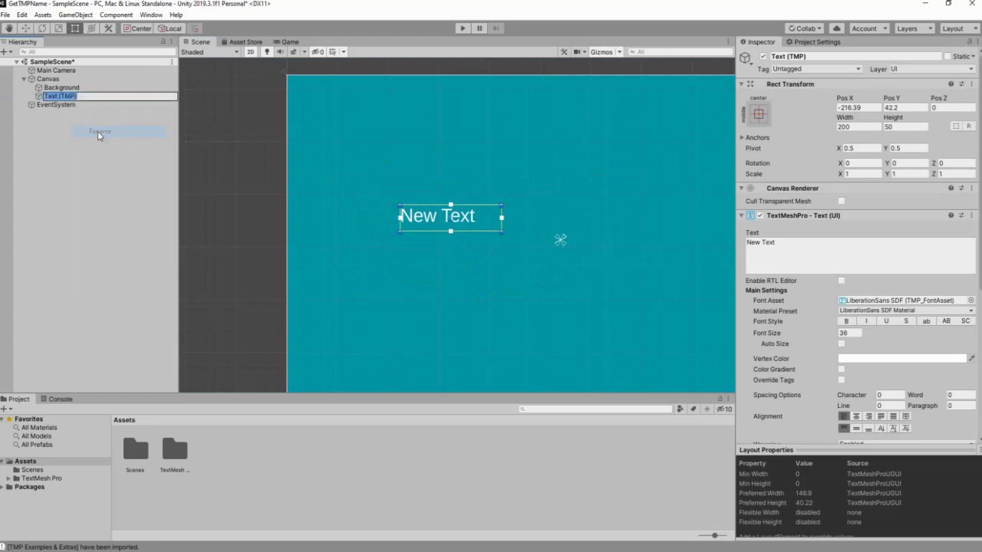
pyautogui.write('AskUserInput')
# Widen the AskUserInput text box to about 442 by extending its right edge.
pyautogui.click(478, 234)
pyautogui.click(496, 217)
pyautogui.moveTo(502, 223); pyautogui.dragTo(624, 221)
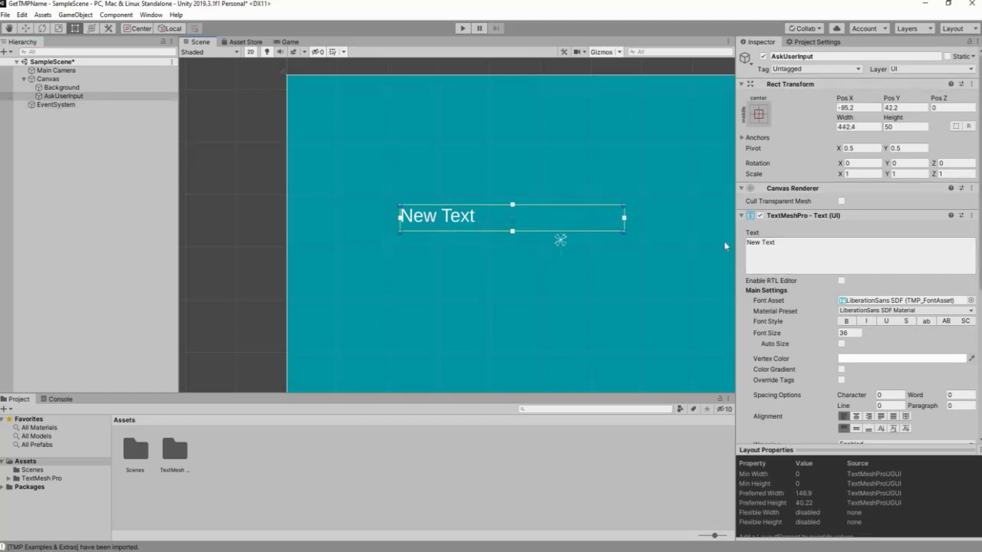
# Replace the AskUserInput placeholder text with "Please enter your name:".
pyautogui.moveTo(787, 243); pyautogui.dragTo(728, 245)
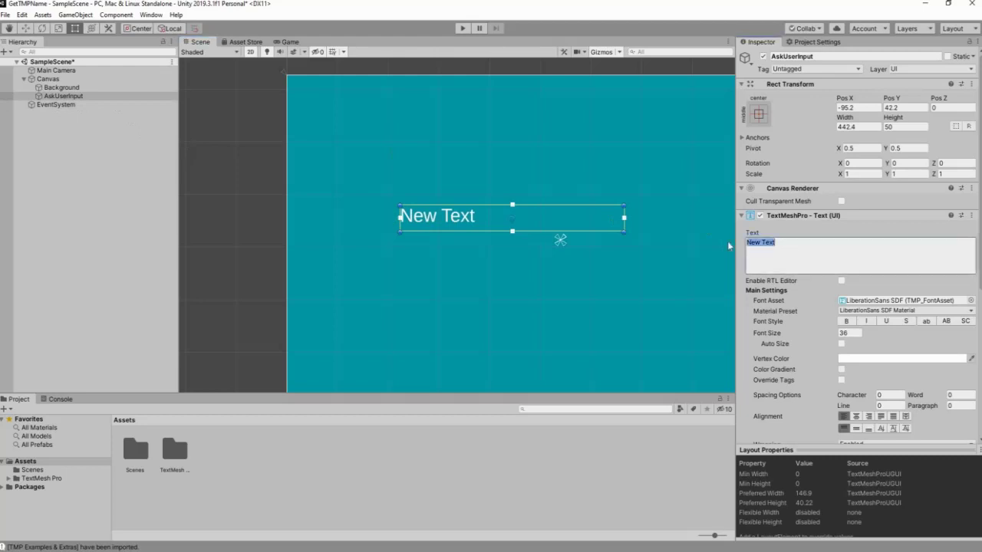
pyautogui.write('PLease')
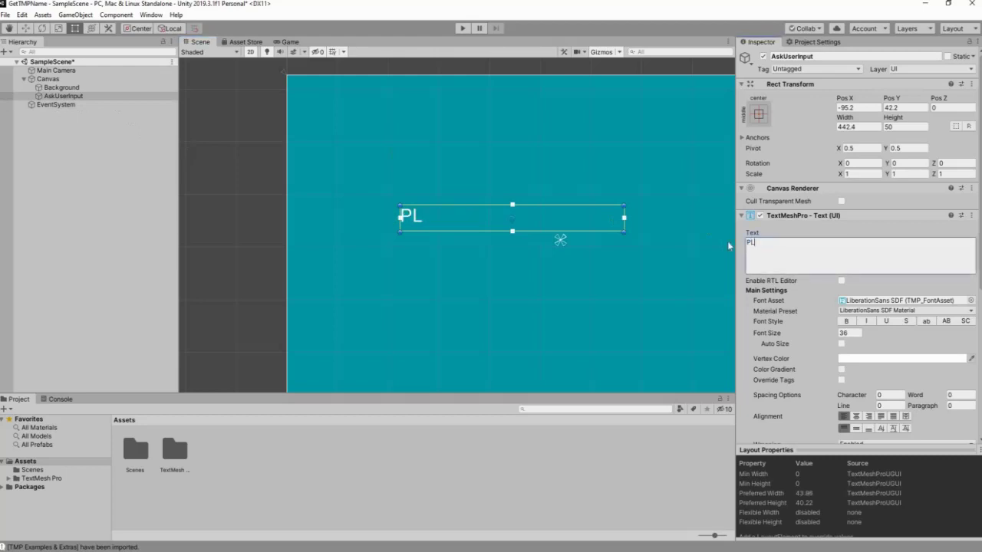
pyautogui.press('BackSpace')
pyautogui.press('BackSpace')
pyautogui.press('BackSpace')
pyautogui.press('BackSpace')
pyautogui.press('BackSpace')
pyautogui.write('lease en')
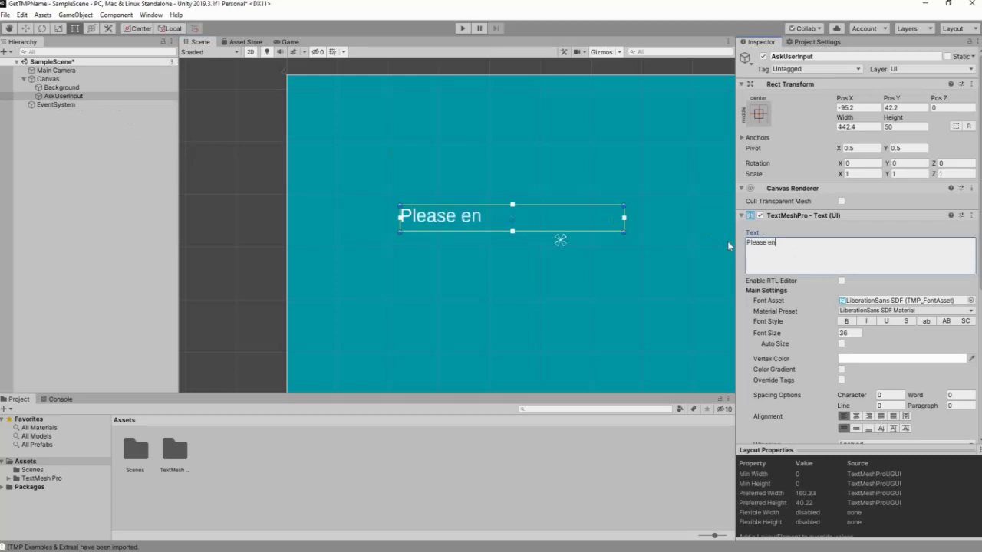
pyautogui.write('ter your')
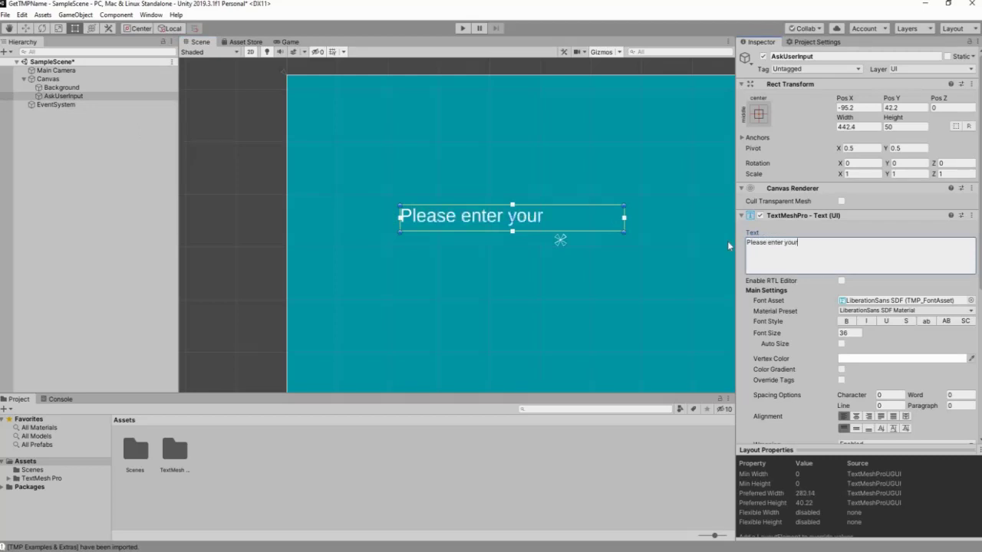
pyautogui.write(' name:')
pyautogui.scroll(-4, 636, 236)
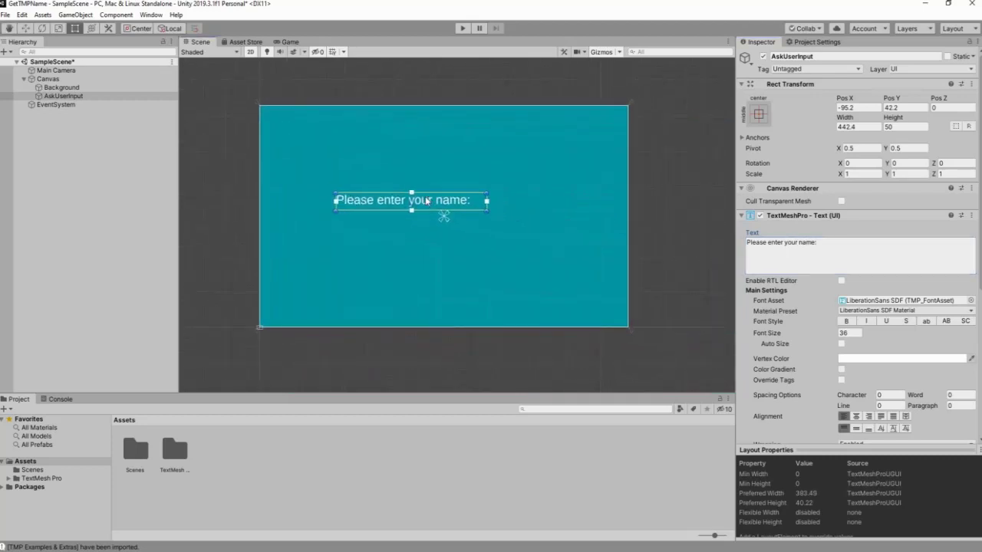
# Move the AskUserInput text to about X -192, Y 121 and add a TextMeshPro input field to the Canvas.
pyautogui.moveTo(420, 198); pyautogui.dragTo(442, 197)
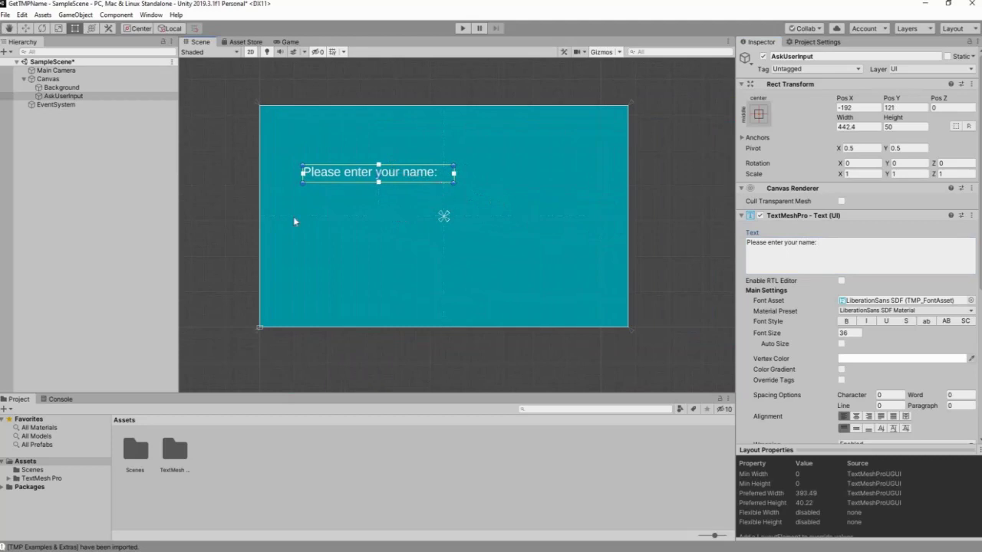
pyautogui.click(48, 80)
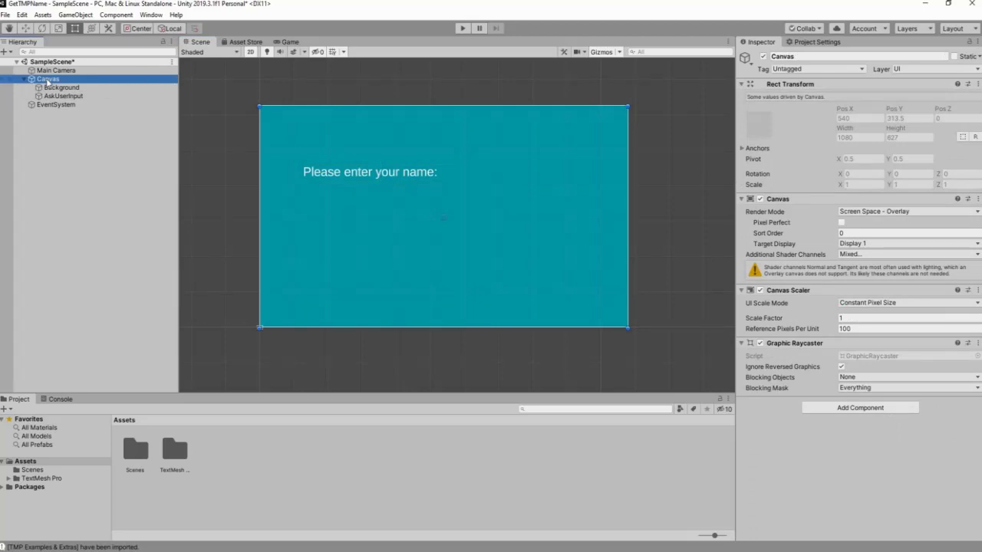
pyautogui.rightClick(48, 81)
pyautogui.moveTo(97, 263)
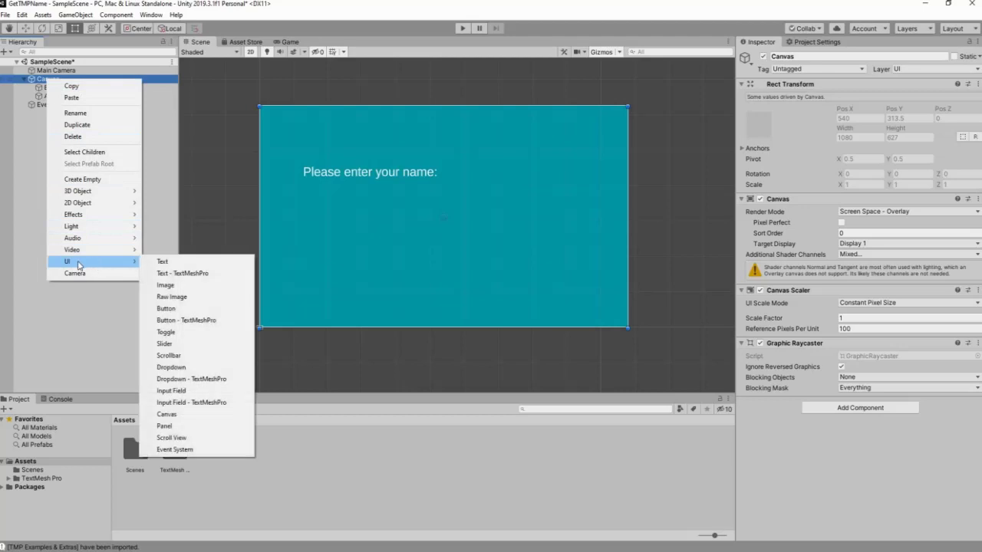
pyautogui.click(192, 403)
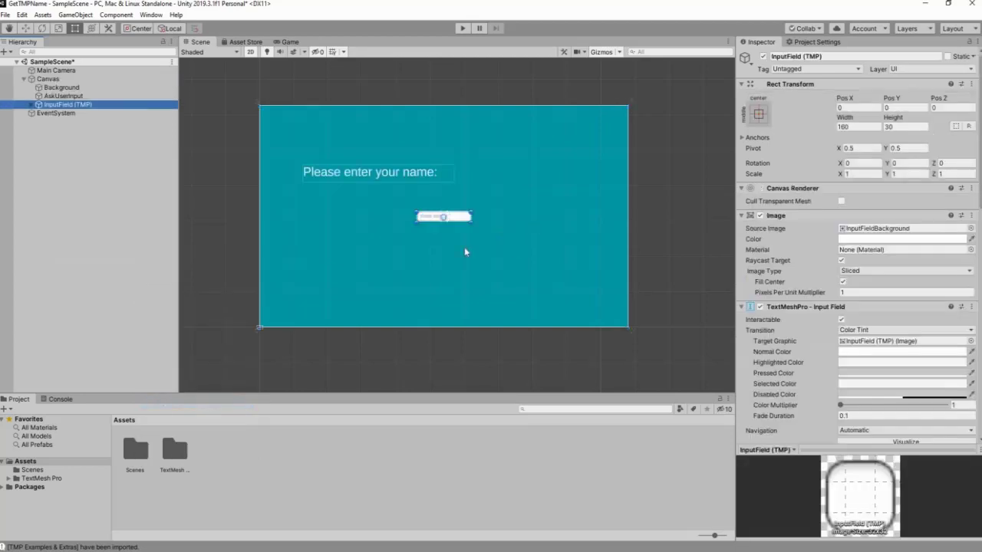
# Move the new input field beside the name prompt, to about X 219, Y 76.
pyautogui.scroll(1, 464, 247)
pyautogui.scroll(-2, 496, 208)
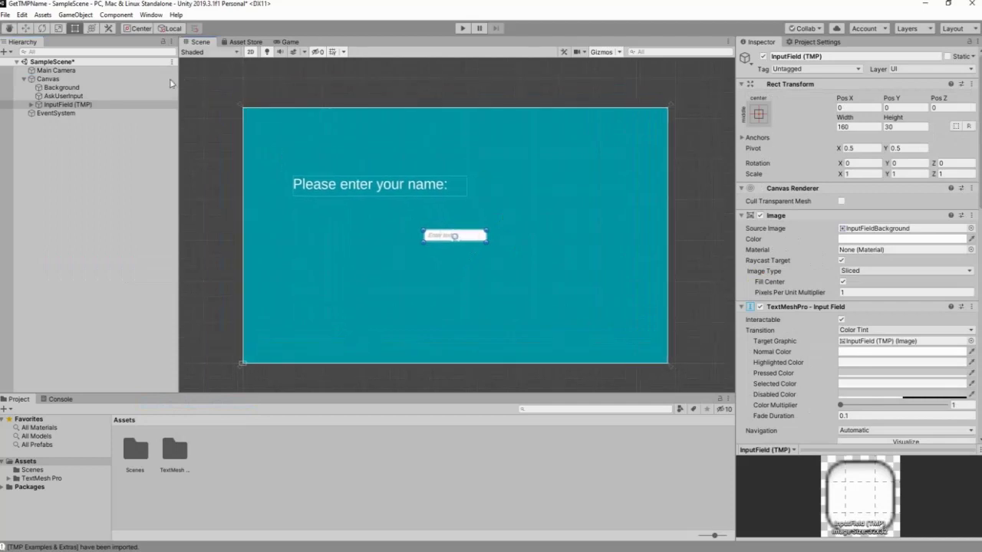
pyautogui.click(92, 29)
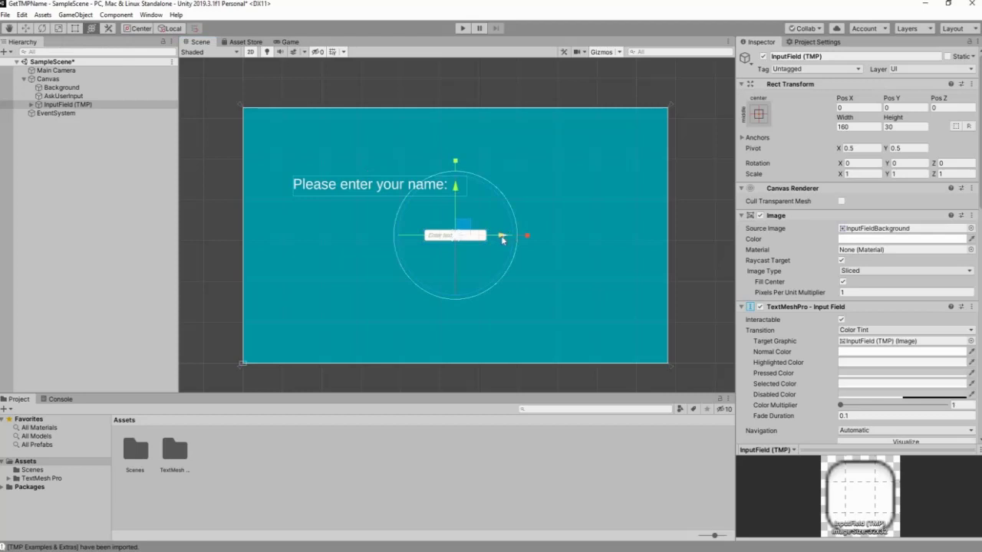
pyautogui.moveTo(502, 240); pyautogui.dragTo(381, 235)
pyautogui.moveTo(588, 241); pyautogui.dragTo(587, 239)
pyautogui.moveTo(543, 188)
pyautogui.mouseDown()
pyautogui.moveTo(539, 127)
pyautogui.moveTo(540, 197)
pyautogui.mouseUp()
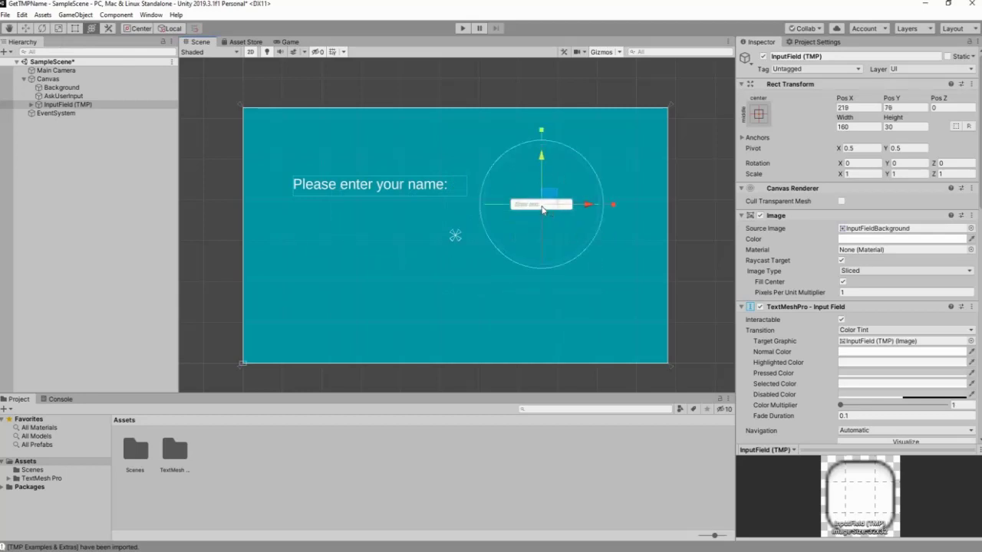
# Scale the input field to about 1.78 by 1.88 and raise it to about Y 121, level with the prompt.
pyautogui.press('r')
pyautogui.moveTo(541, 205); pyautogui.dragTo(591, 195)
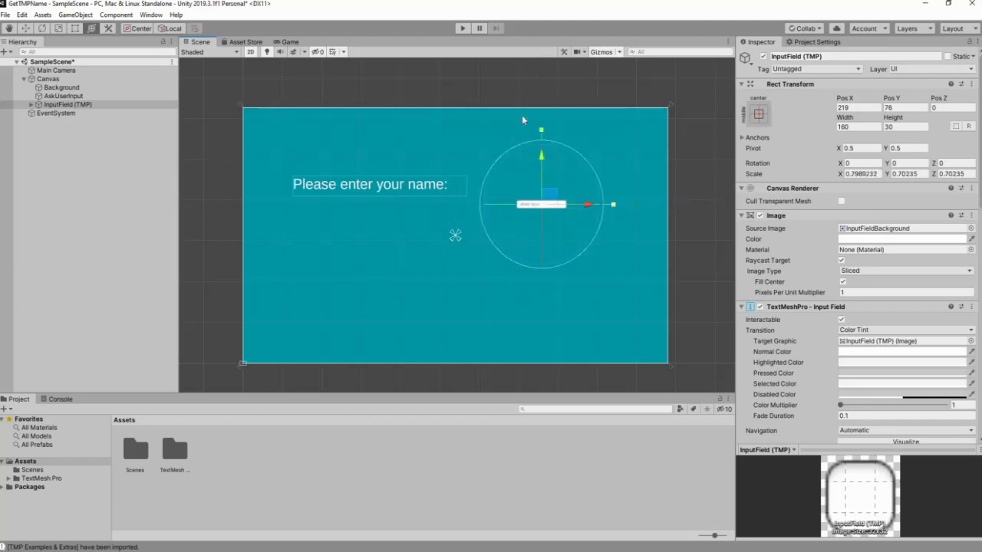
pyautogui.moveTo(541, 133)
pyautogui.mouseDown()
pyautogui.moveTo(541, 89)
pyautogui.moveTo(541, 115)
pyautogui.mouseUp()
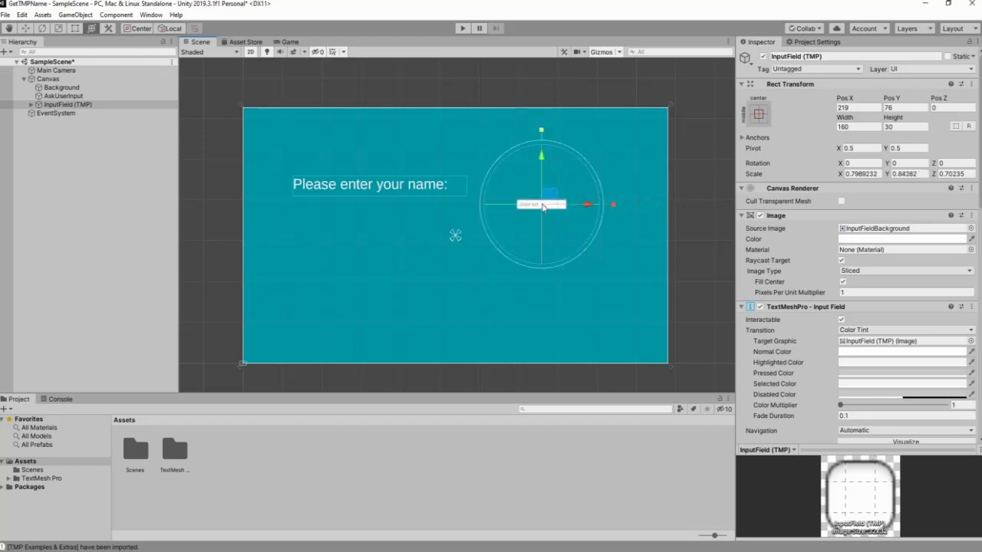
pyautogui.moveTo(542, 206); pyautogui.dragTo(595, 183)
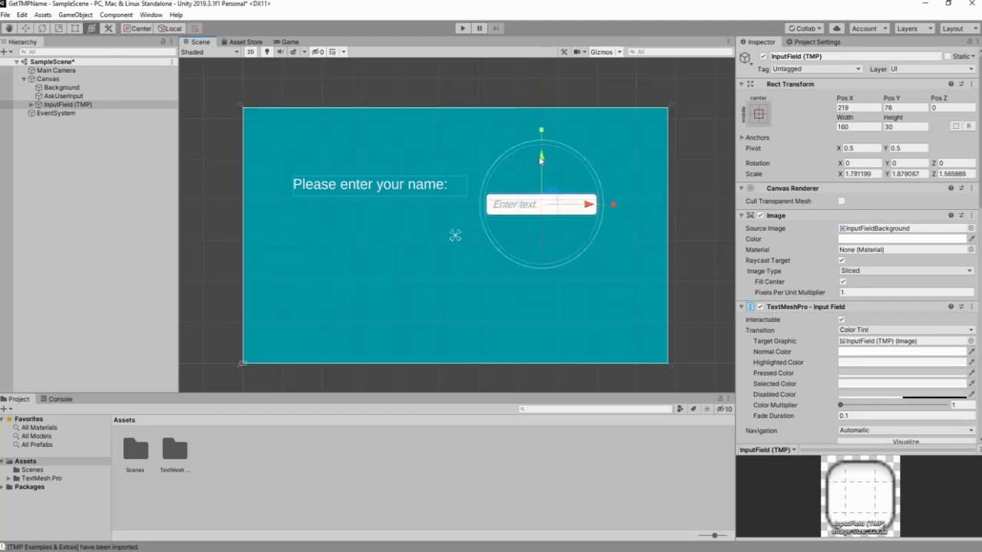
pyautogui.moveTo(541, 153); pyautogui.dragTo(541, 140)
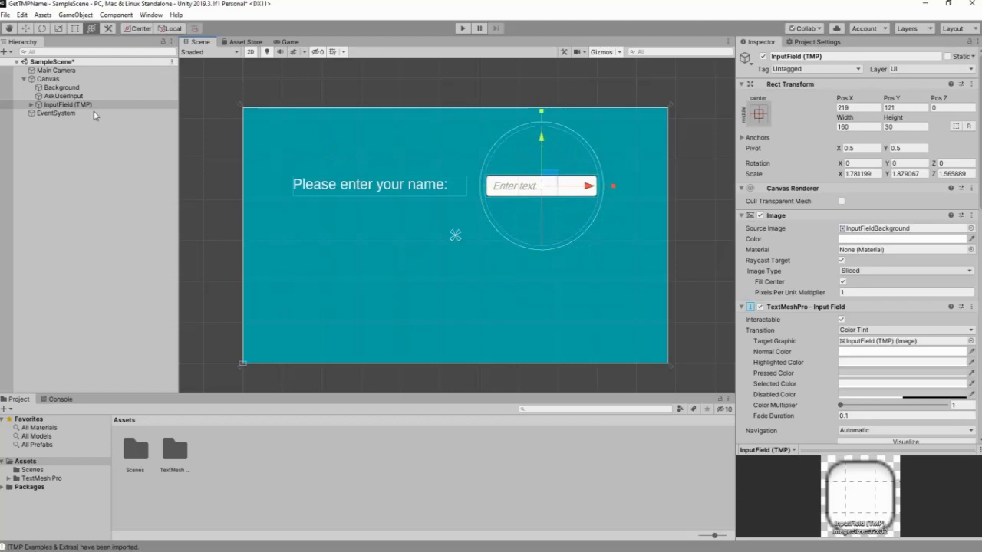
# Rename the TextMeshPro input field object as UserInputField.
pyautogui.click(69, 104)
pyautogui.rightClick(71, 104)
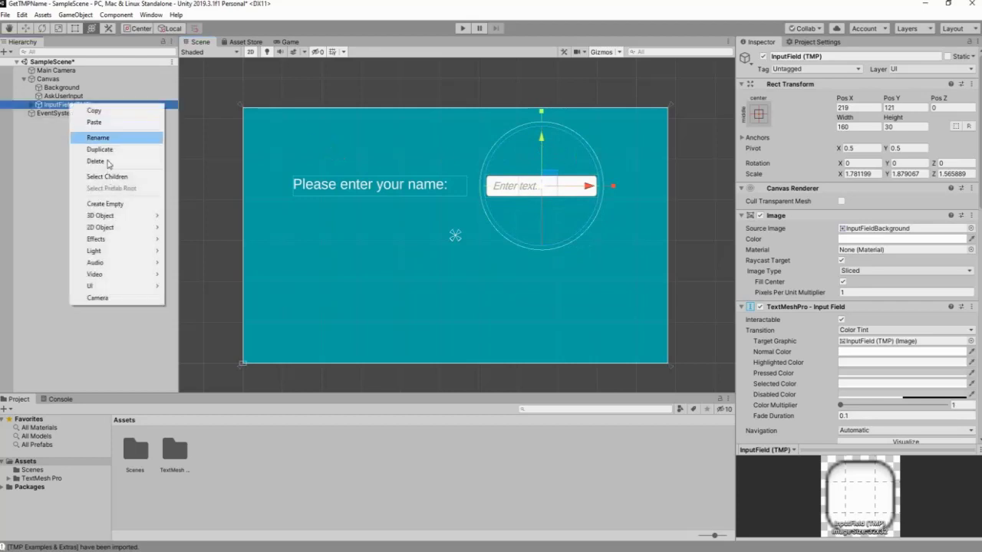
pyautogui.click(111, 140)
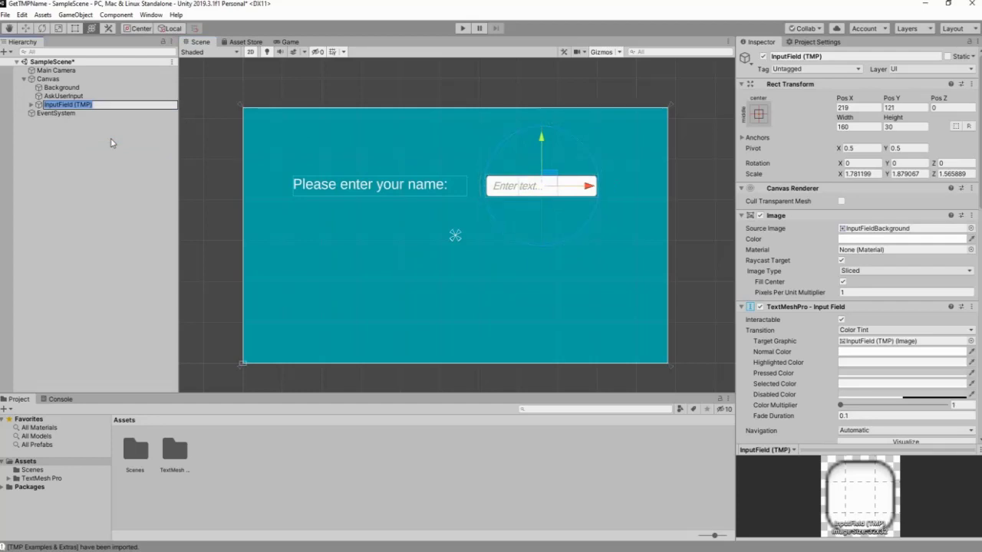
pyautogui.press('End')
pyautogui.press('BackSpace')
pyautogui.press('BackSpace')
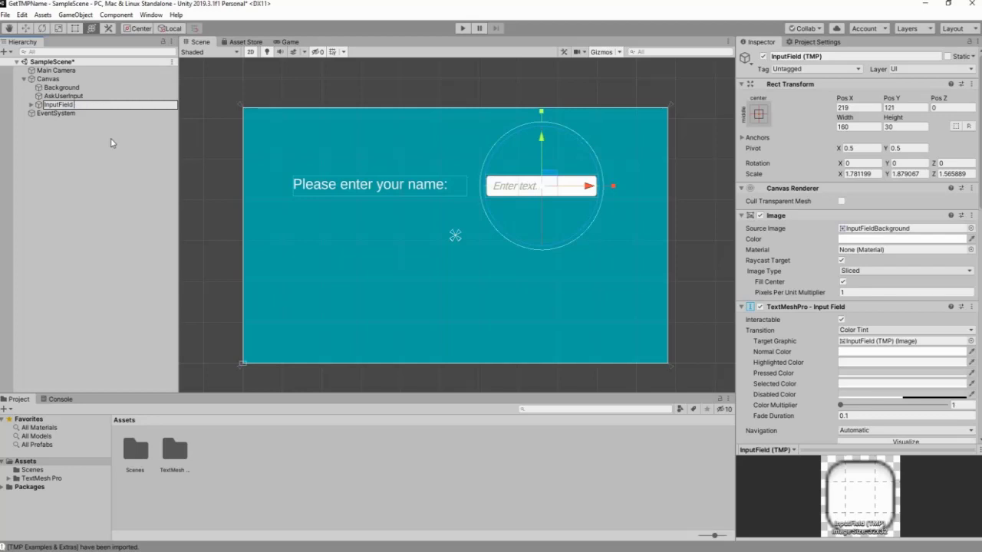
pyautogui.write('Us')
pyautogui.write('er')
pyautogui.write('N')
pyautogui.write('User')
pyautogui.press('Return')
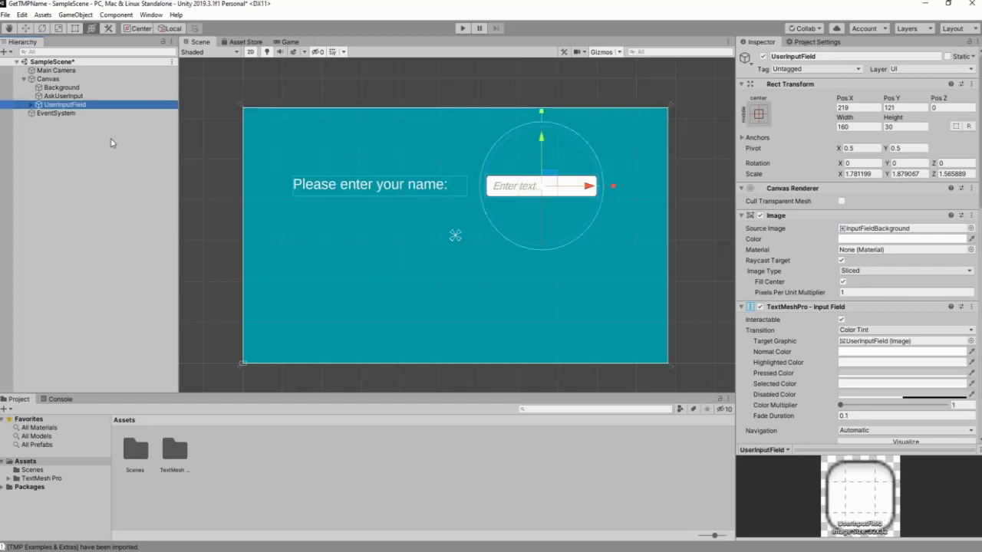
# Add a TextMeshPro button to the Canvas.
pyautogui.click(406, 142)
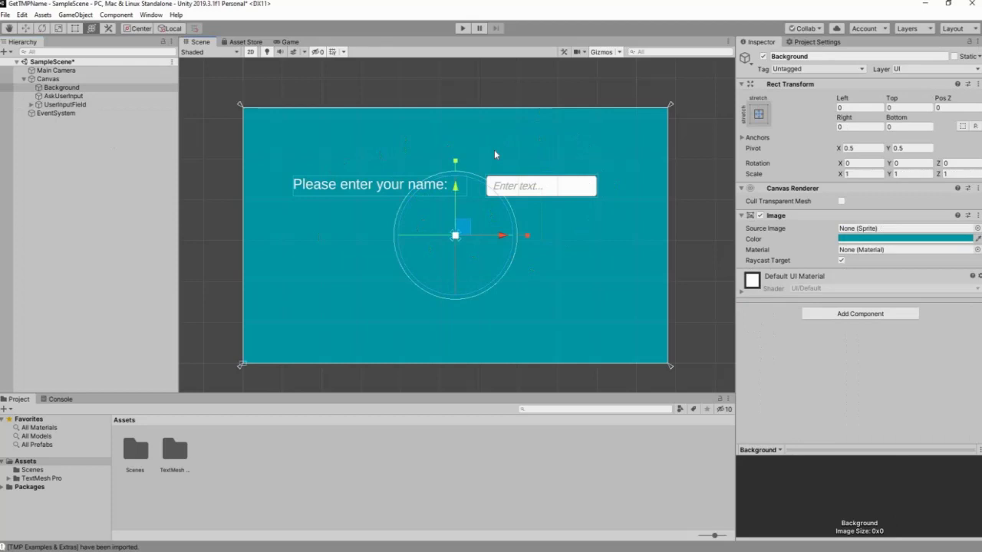
pyautogui.click(48, 79)
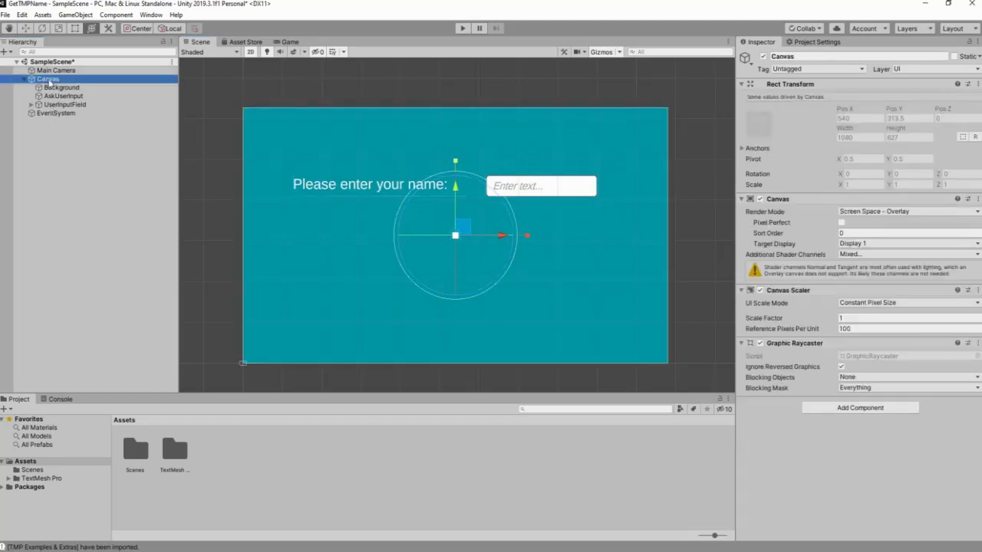
pyautogui.rightClick(48, 79)
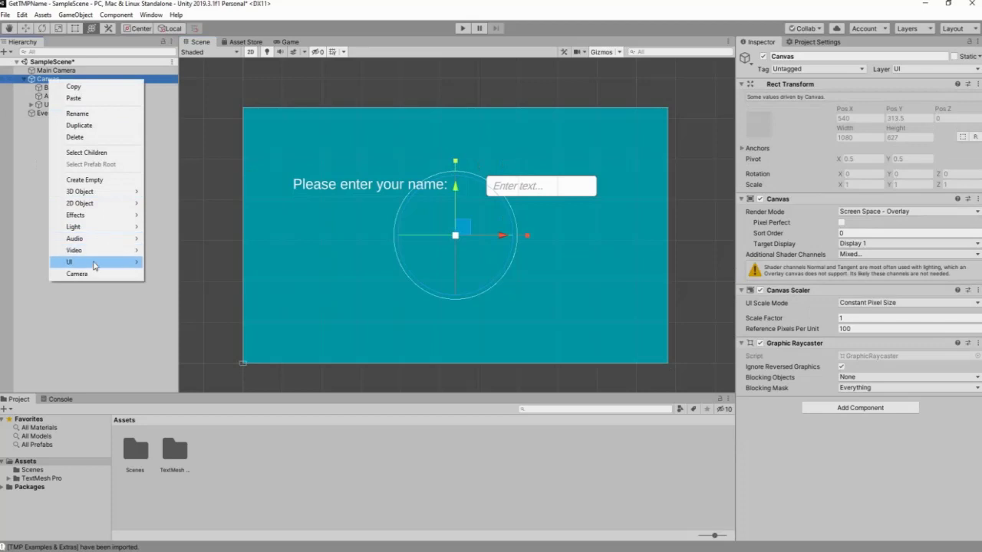
pyautogui.moveTo(94, 265)
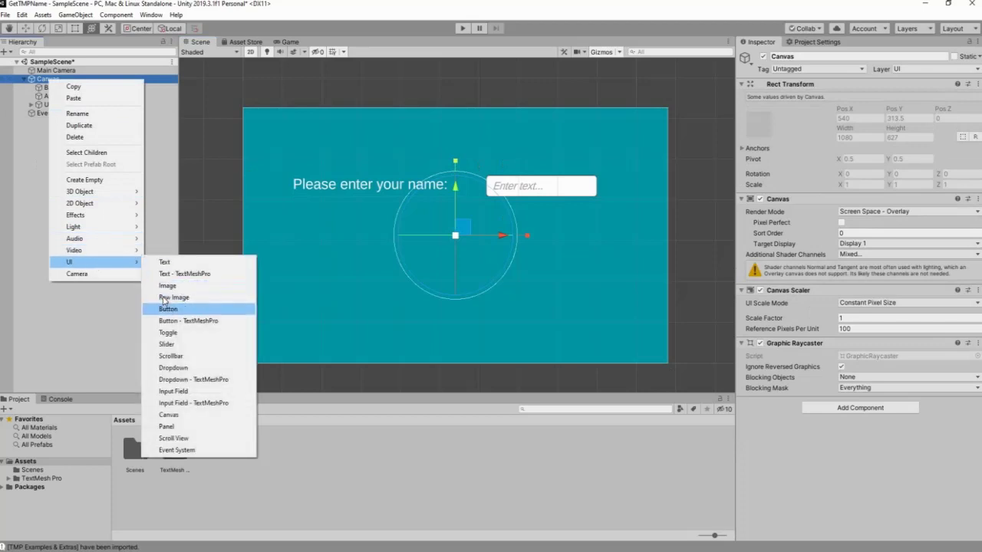
pyautogui.click(177, 320)
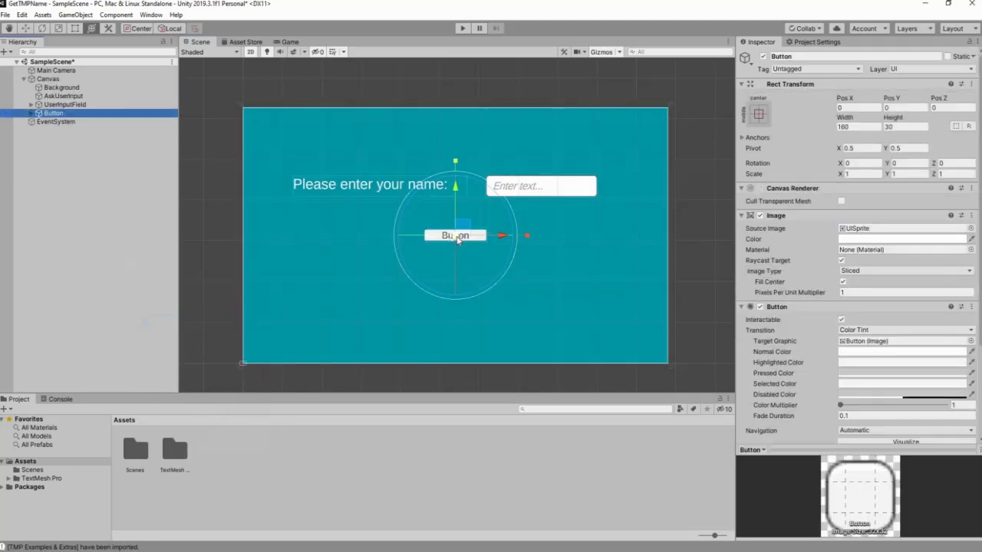
# Enlarge the button to a uniform scale of about 1.62 and place it below the prompt at about X -122, Y 25.
pyautogui.moveTo(457, 240)
pyautogui.mouseDown()
pyautogui.moveTo(481, 227)
pyautogui.moveTo(506, 232)
pyautogui.moveTo(454, 235)
pyautogui.mouseUp()
pyautogui.moveTo(408, 186); pyautogui.dragTo(408, 175)
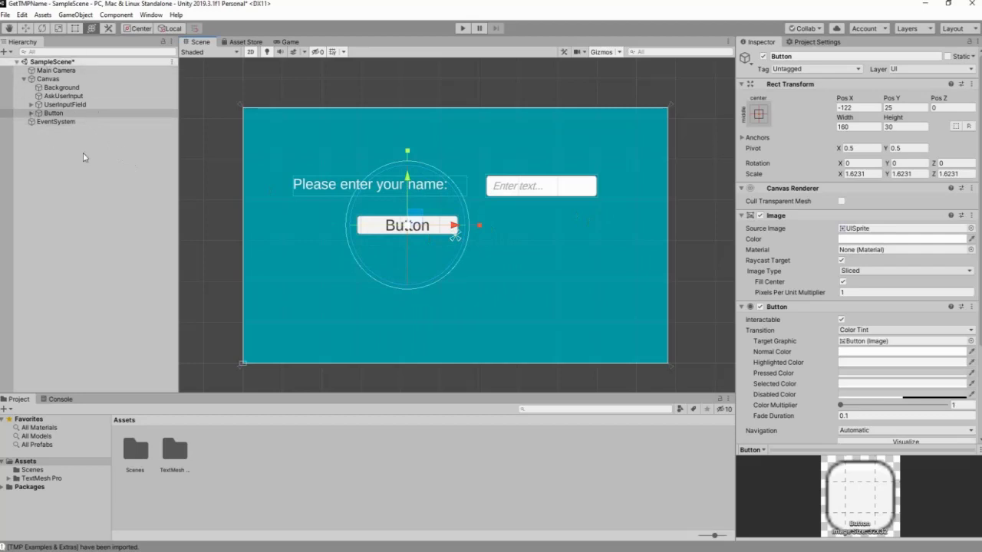
pyautogui.click(90, 347)
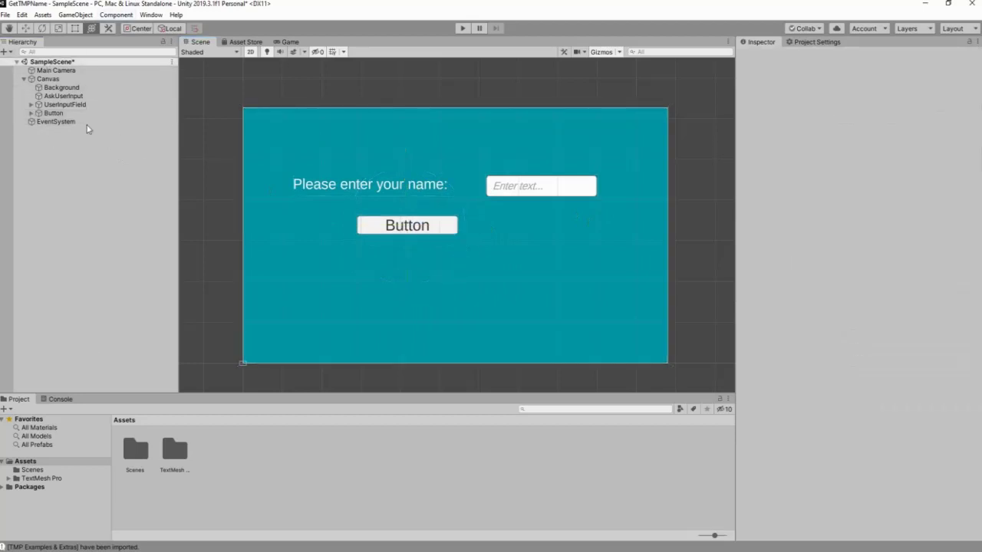
# Change the text of the button's child TextMeshPro label to "Submit".
pyautogui.click(50, 113)
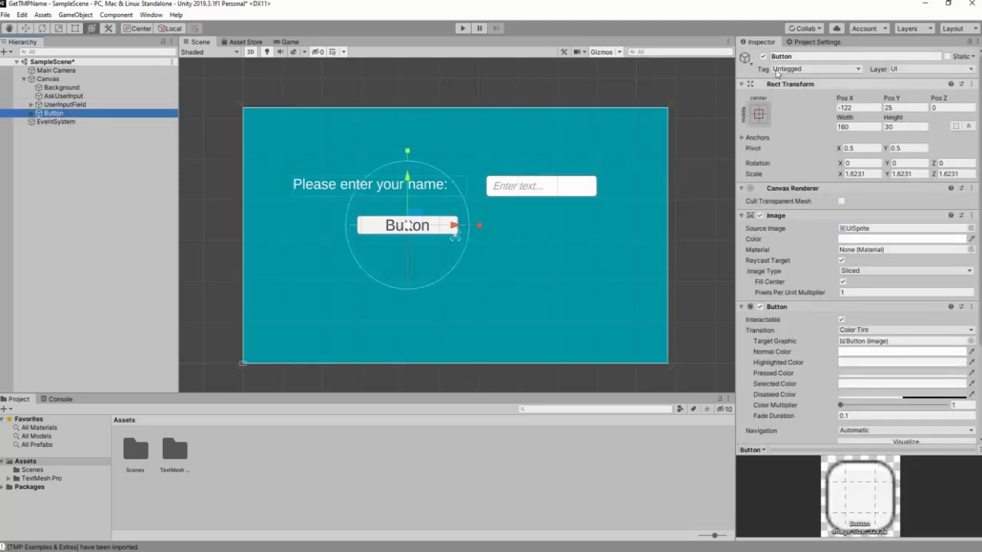
pyautogui.scroll(-3, 820, 285)
pyautogui.scroll(3, 819, 286)
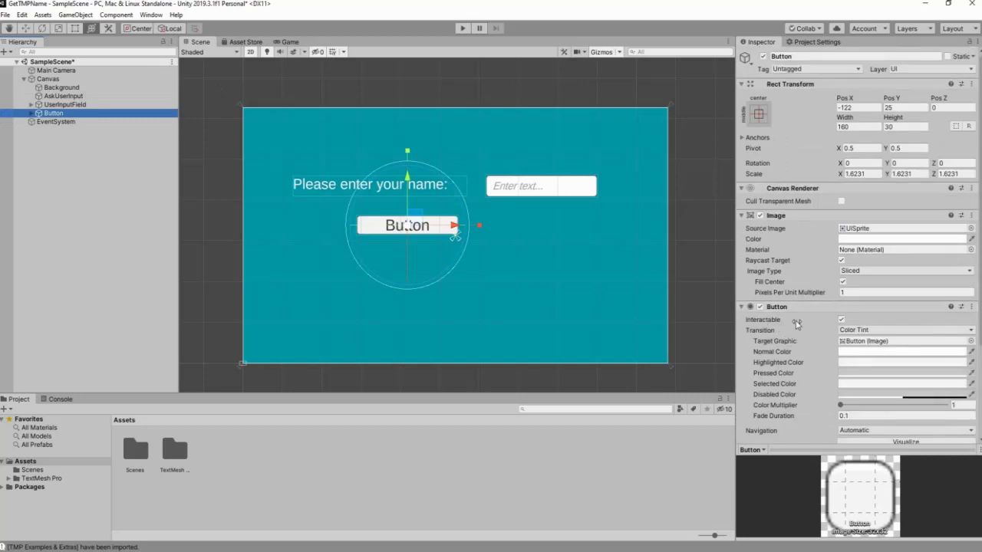
pyautogui.scroll(-3, 796, 323)
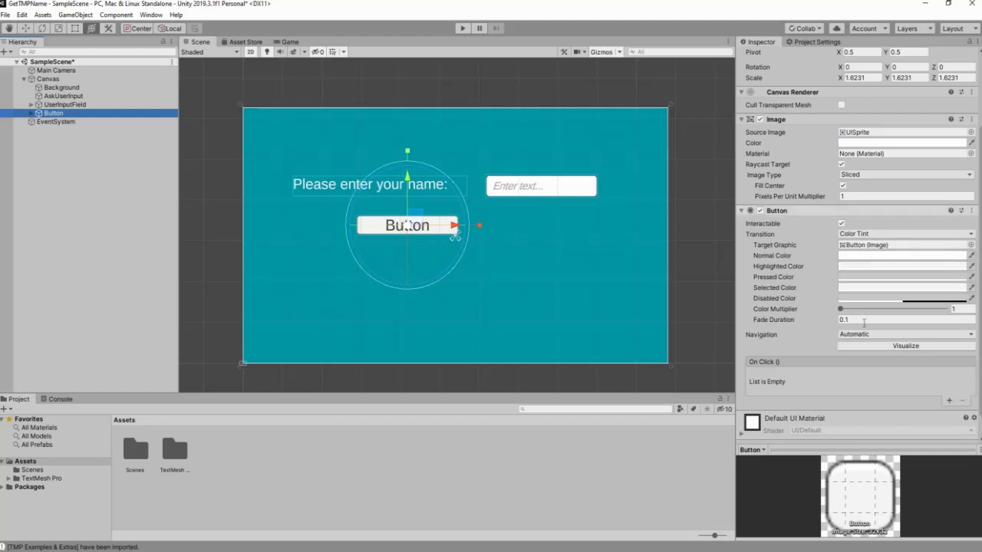
pyautogui.scroll(3, 863, 325)
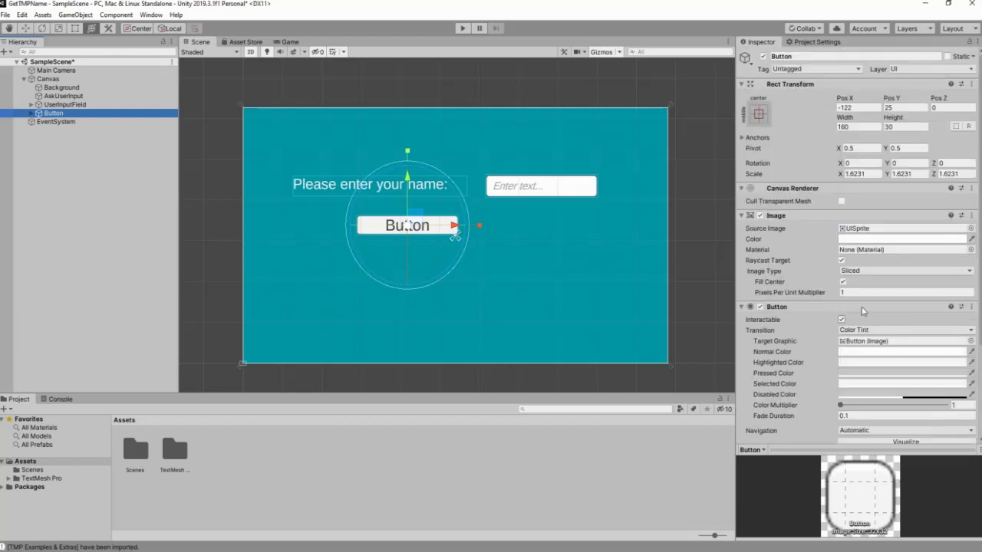
pyautogui.click(31, 114)
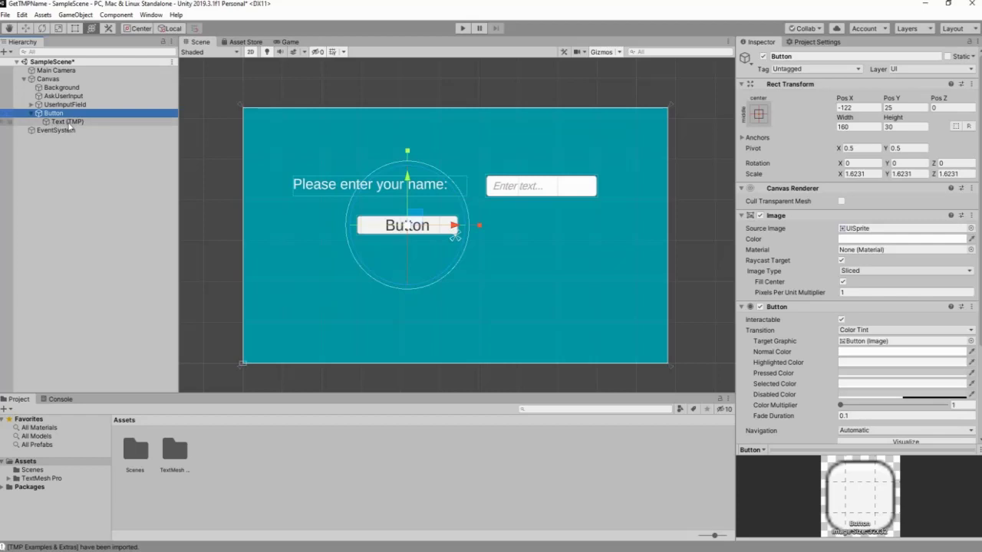
pyautogui.click(68, 123)
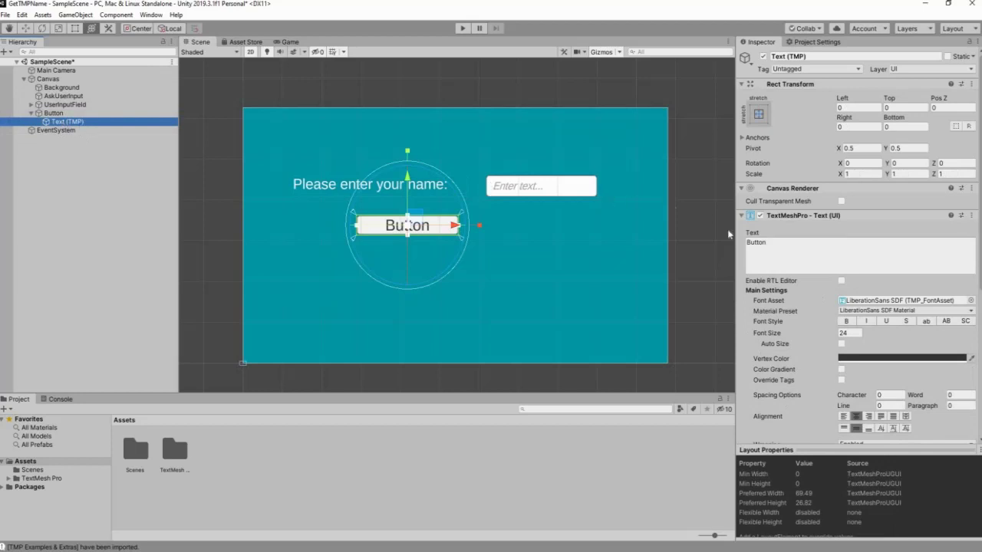
pyautogui.moveTo(770, 241); pyautogui.dragTo(733, 244)
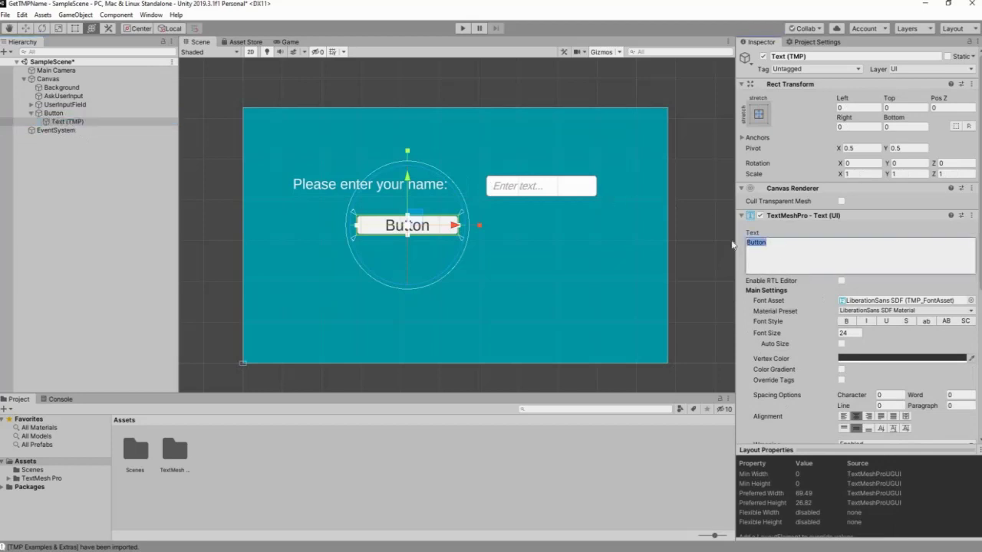
pyautogui.write('S')
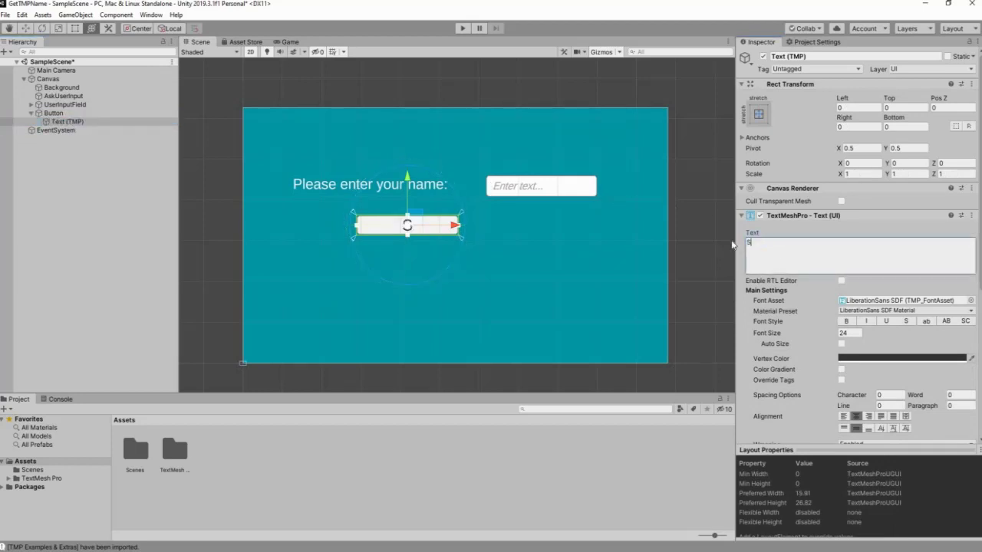
pyautogui.write('ubmit')
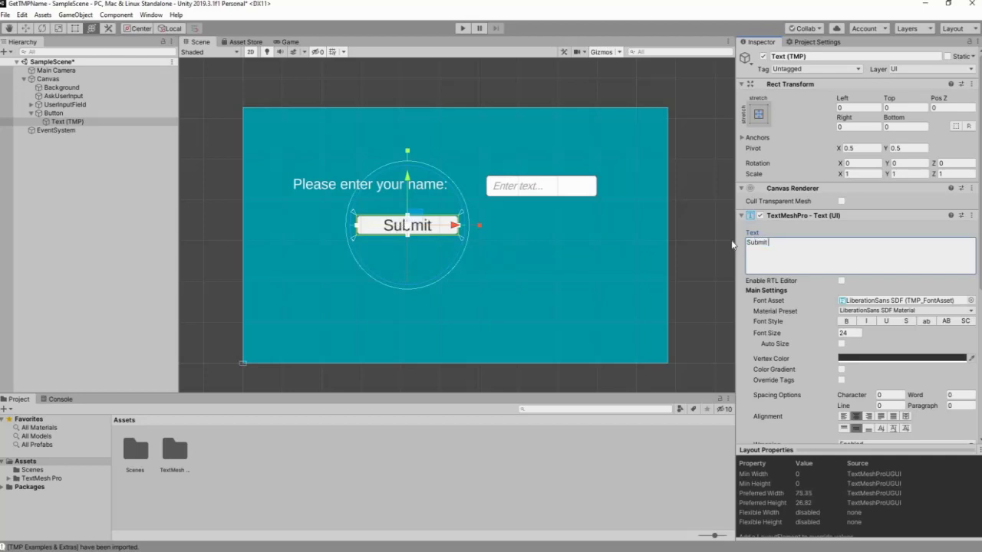
pyautogui.write(' Name')
pyautogui.press('BackSpace')
pyautogui.press('BackSpace')
pyautogui.press('BackSpace')
pyautogui.press('BackSpace')
pyautogui.write('Enter')
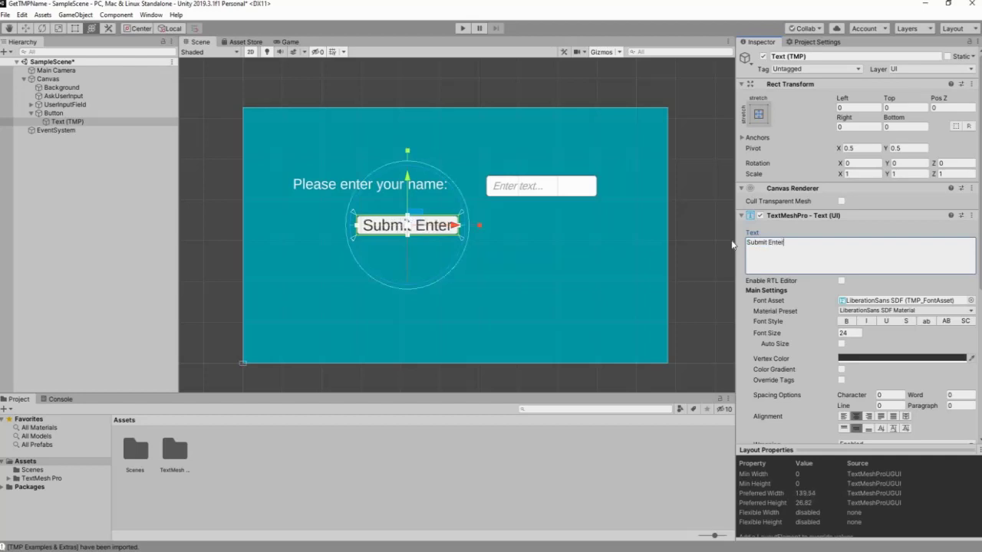
pyautogui.press('BackSpace')
pyautogui.press('BackSpace')
pyautogui.press('BackSpace')
pyautogui.press('BackSpace')
pyautogui.press('BackSpace')
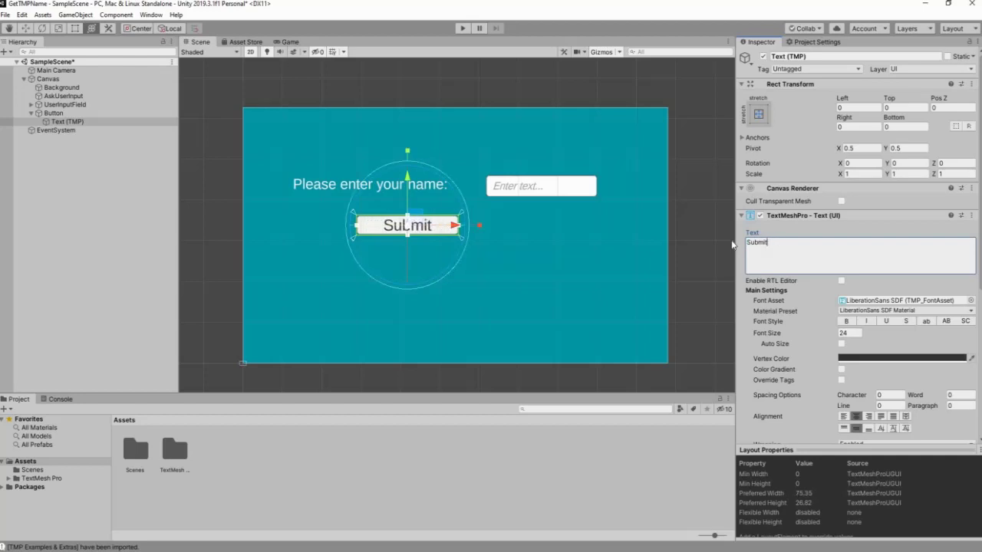
# Rename the Button object as SubmitButton.
pyautogui.rightClick(67, 113)
pyautogui.click(89, 148)
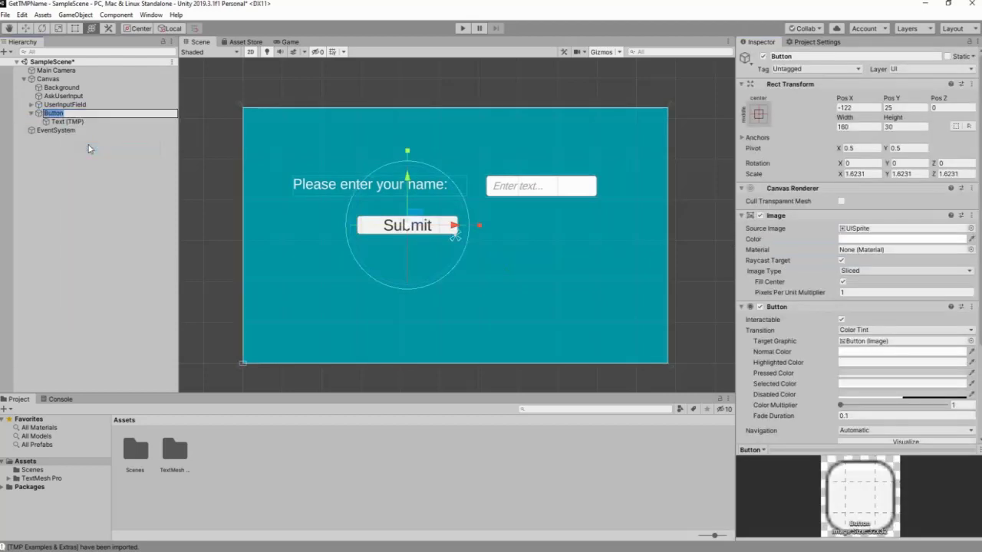
pyautogui.press('Home')
pyautogui.write('Submit')
pyautogui.click(96, 161)
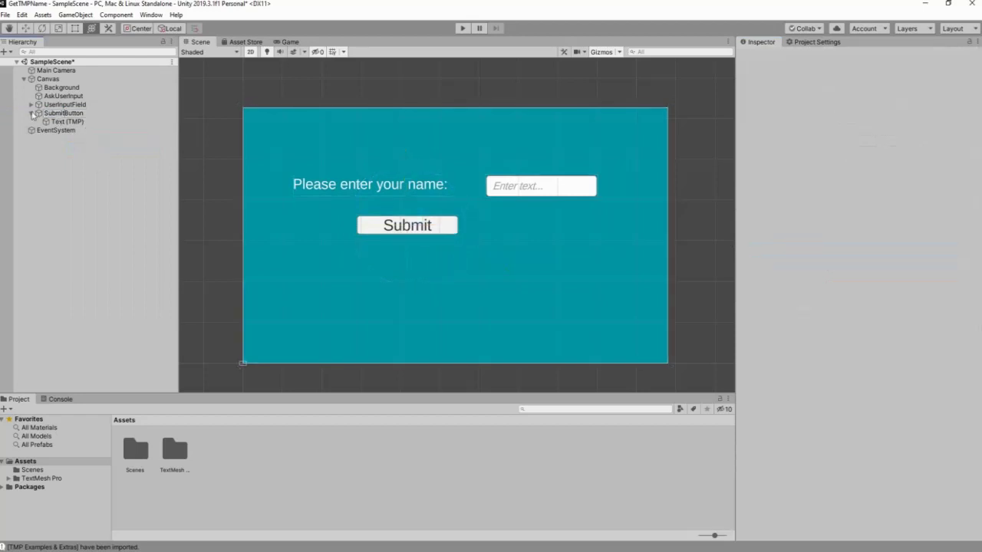
# Duplicate SubmitButton and move the copy horizontally to about X 208, beneath the name input field.
pyautogui.click(31, 114)
pyautogui.click(61, 113)
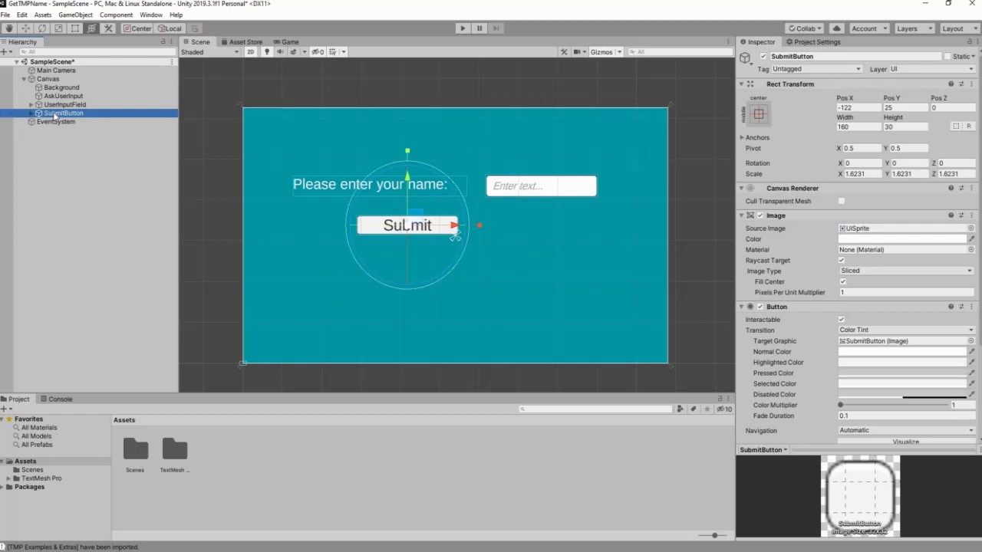
pyautogui.rightClick(54, 116)
pyautogui.click(102, 157)
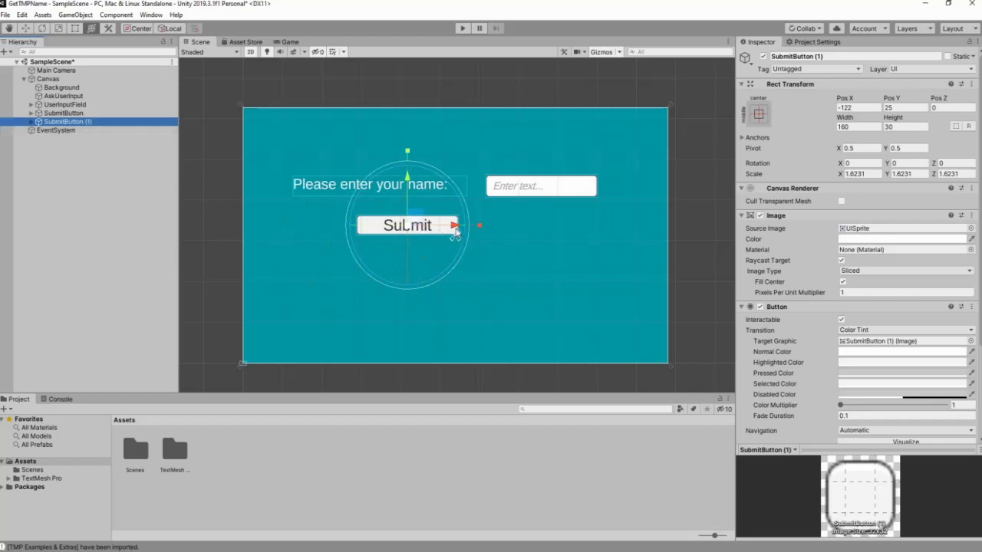
pyautogui.moveTo(454, 229); pyautogui.dragTo(595, 230)
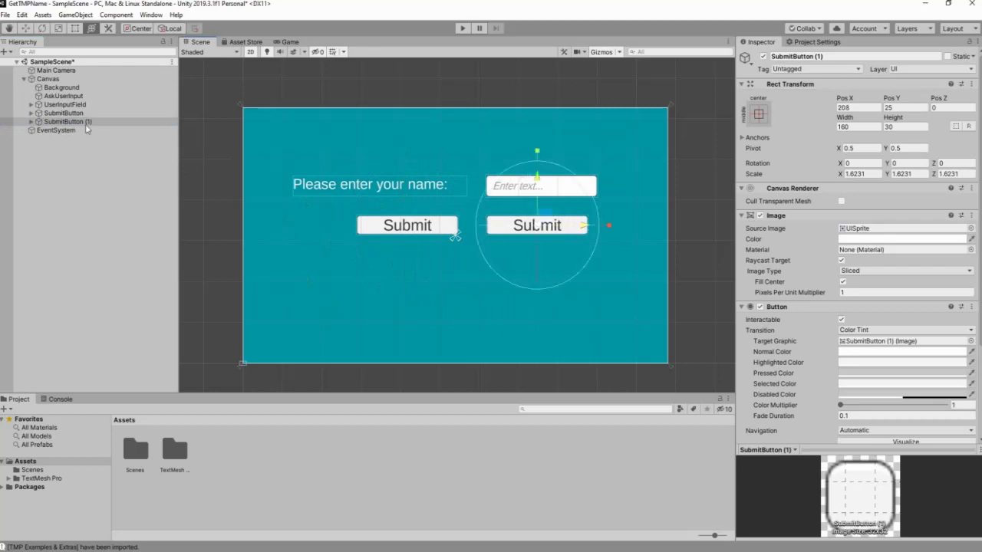
# Rename the duplicated submit button as ResetButton.
pyautogui.click(73, 122)
pyautogui.rightClick(73, 123)
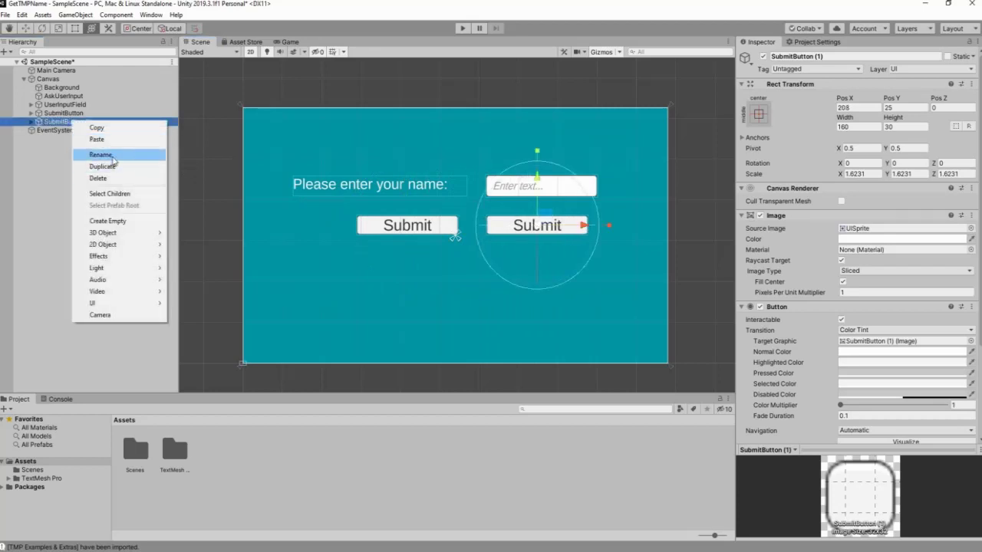
pyautogui.click(112, 154)
pyautogui.click(105, 123)
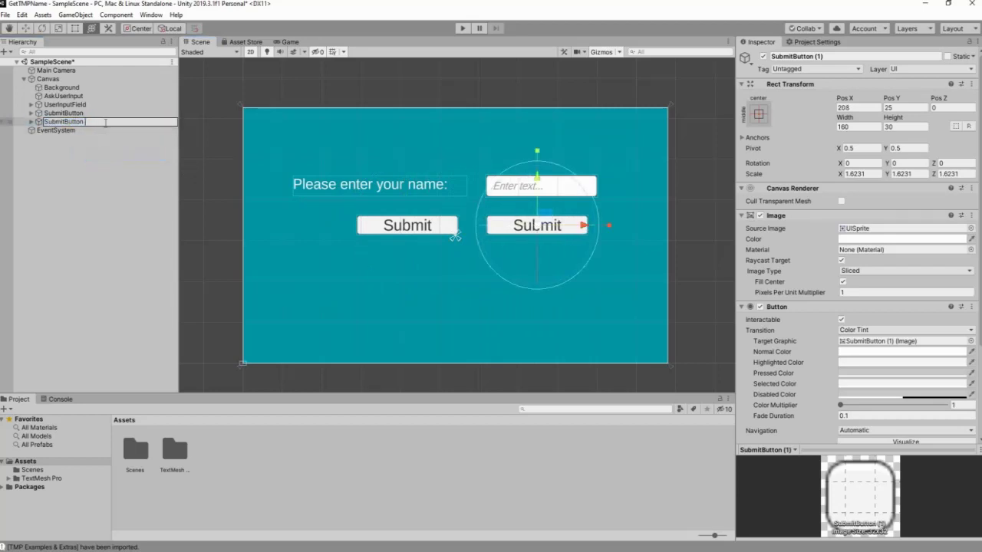
pyautogui.press('Left')
pyautogui.press('Left')
pyautogui.press('Left')
pyautogui.press('Left')
pyautogui.press('Left')
pyautogui.press('Left')
pyautogui.press('BackSpace')
pyautogui.press('BackSpace')
pyautogui.press('BackSpace')
pyautogui.press('BackSpace')
pyautogui.press('BackSpace')
pyautogui.press('BackSpace')
pyautogui.write('Reset')
pyautogui.click(56, 174)
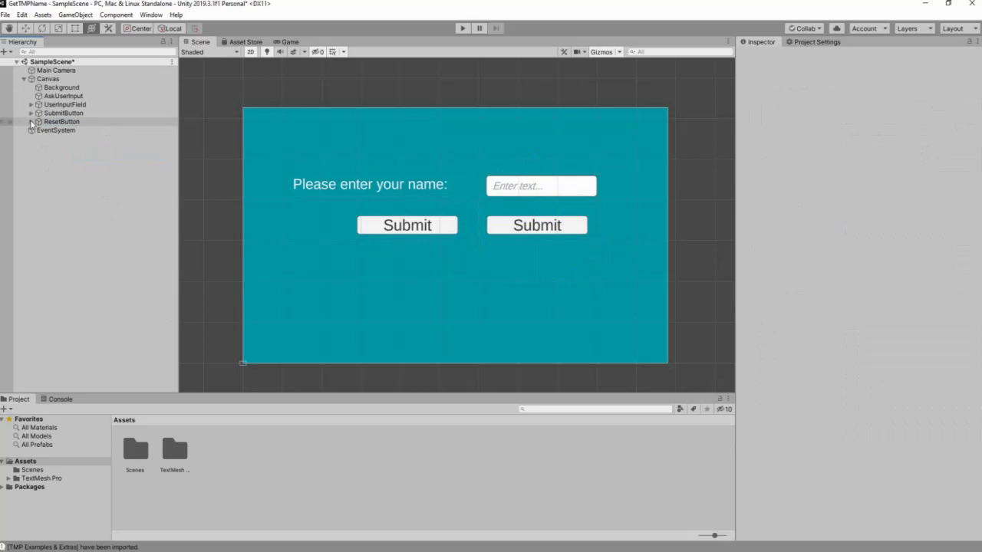
# Change the text of ResetButton's child TextMeshPro label to "Reset".
pyautogui.click(55, 123)
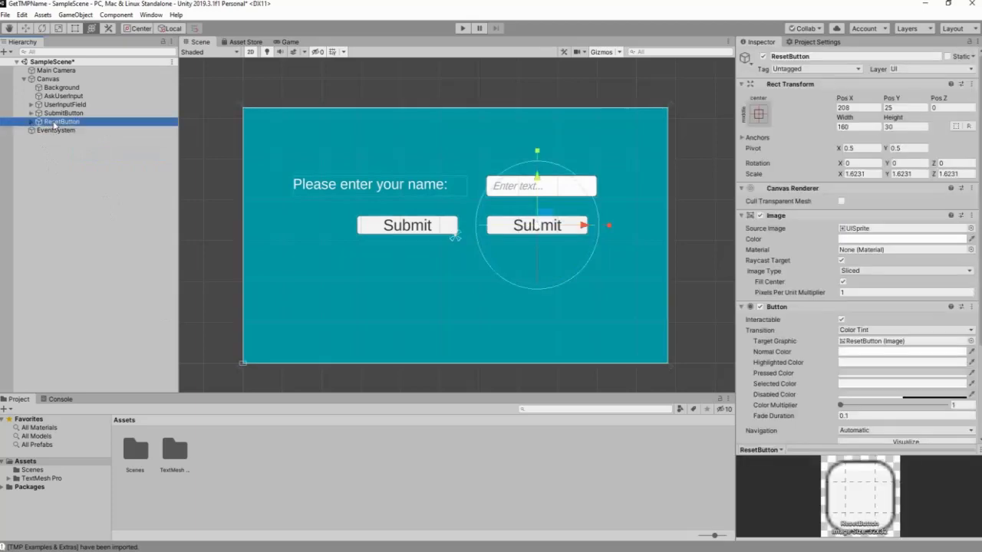
pyautogui.click(30, 123)
pyautogui.click(63, 131)
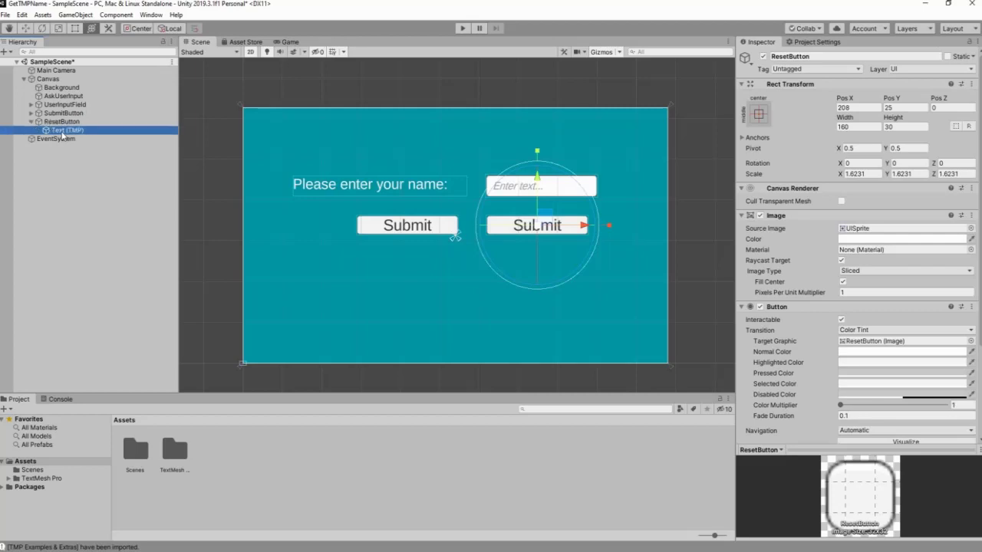
pyautogui.click(774, 243)
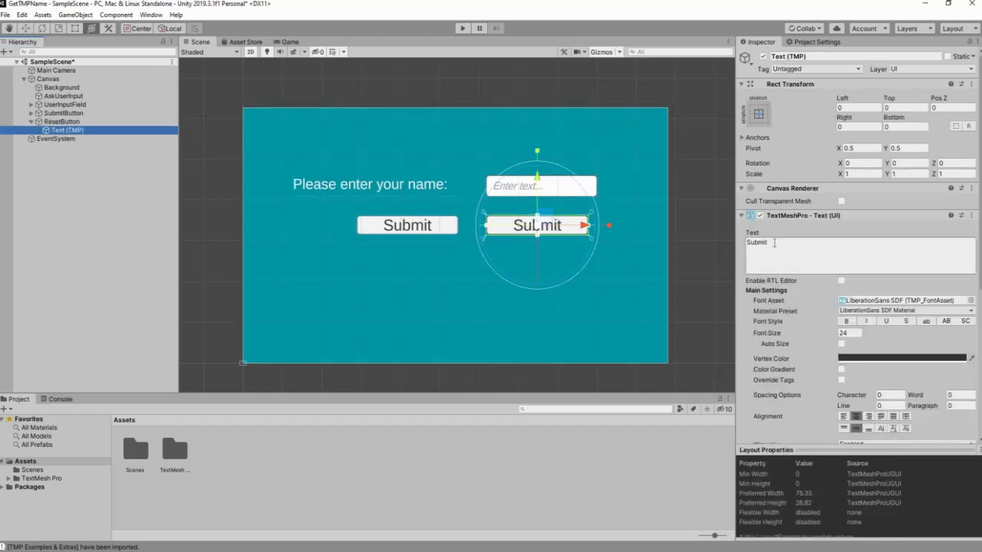
pyautogui.moveTo(774, 242); pyautogui.dragTo(734, 239)
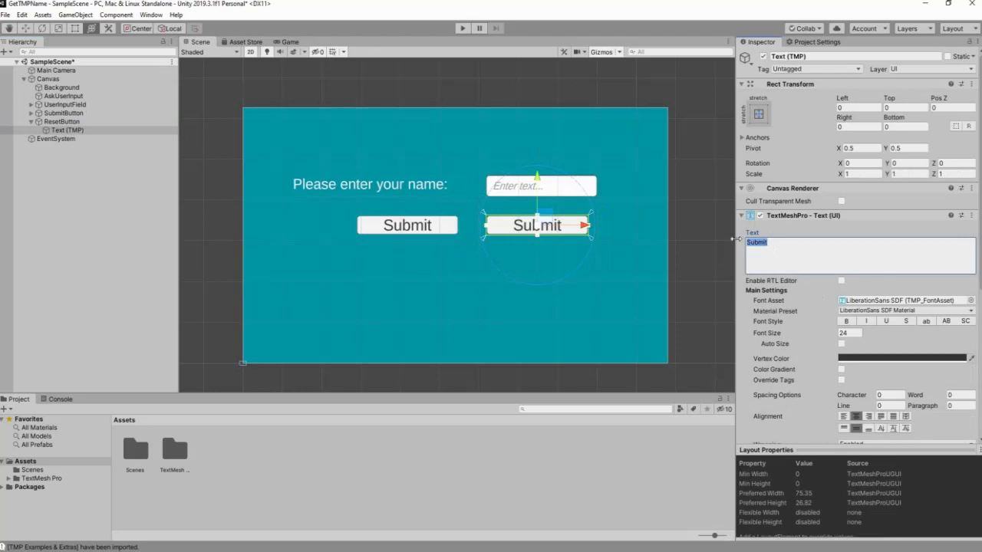
pyautogui.write('Reset')
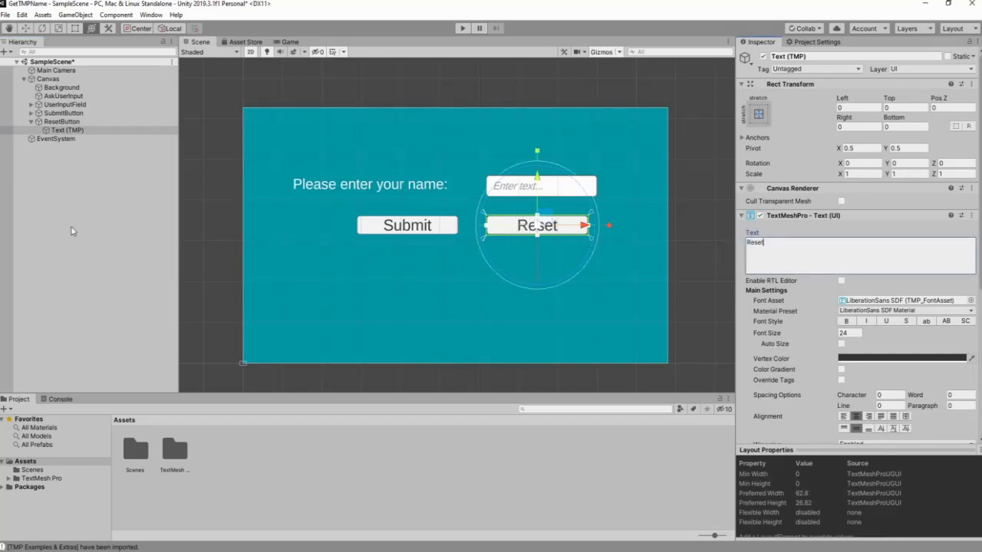
pyautogui.click(71, 193)
pyautogui.click(32, 122)
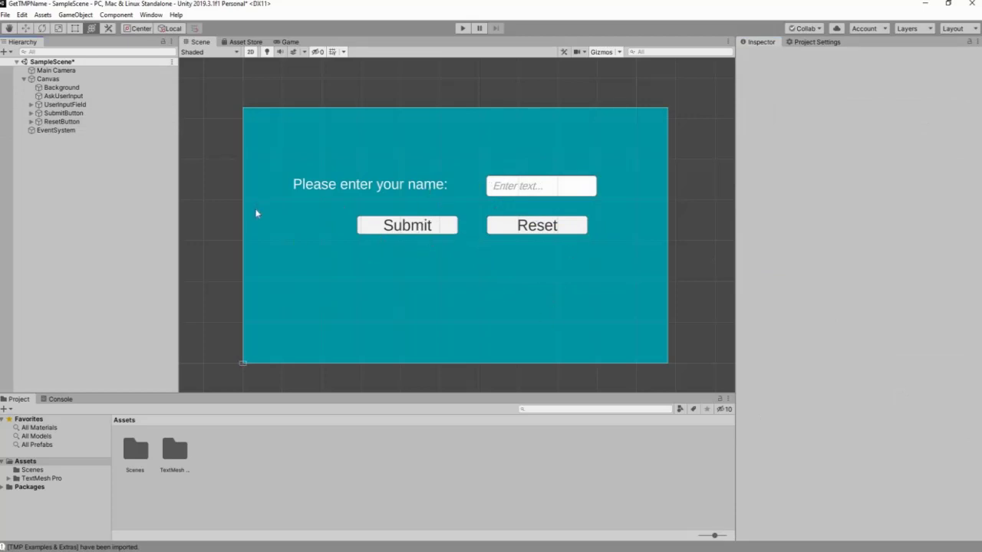
# Add a TextMeshPro text object to the Canvas and place it below the Submit button at about X -113, Y -104.
pyautogui.click(48, 79)
pyautogui.rightClick(48, 82)
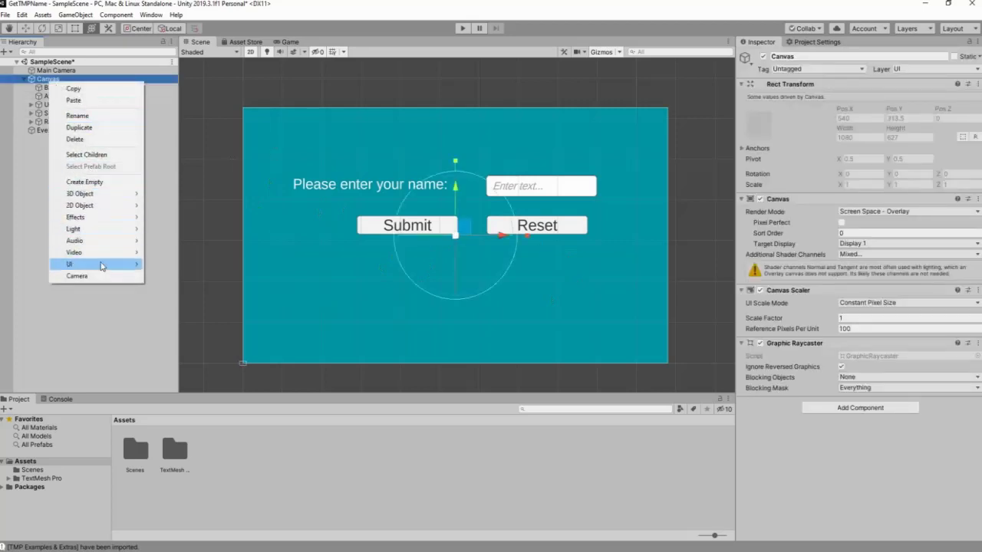
pyautogui.moveTo(101, 264)
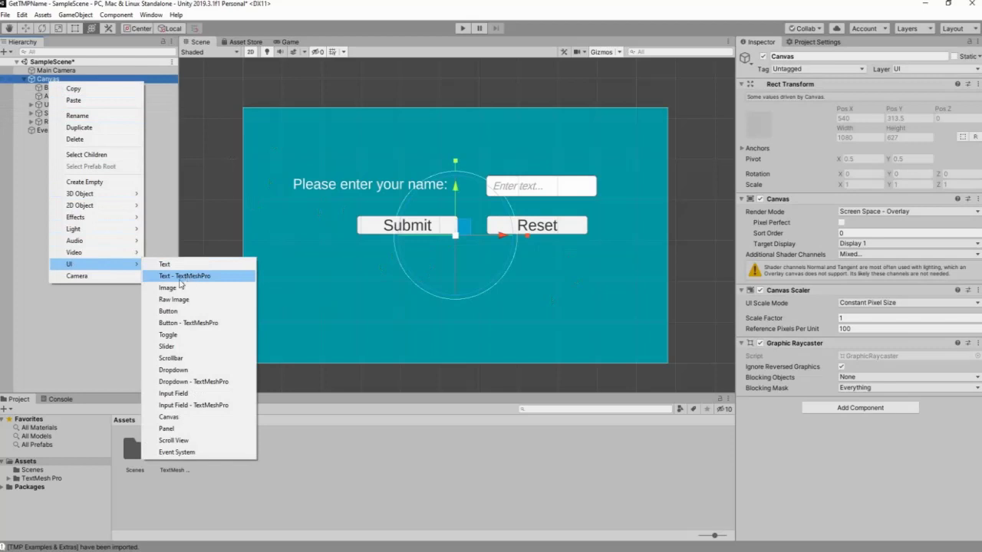
pyautogui.click(184, 276)
pyautogui.moveTo(461, 240); pyautogui.dragTo(416, 283)
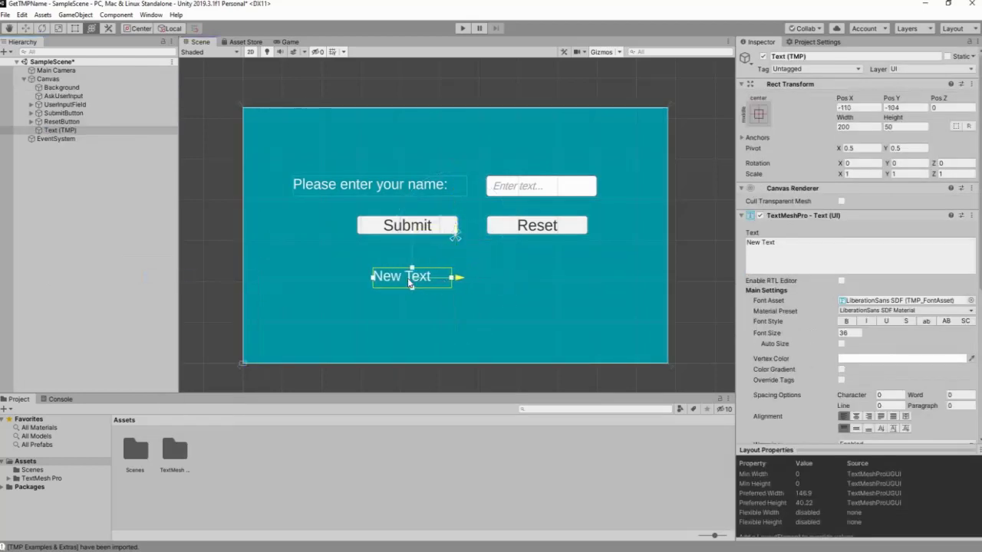
# Set the new text object's content to "Hello,".
pyautogui.click(785, 241)
pyautogui.hotkey('ctrl', 'a')
pyautogui.press('BackSpace')
pyautogui.write('Hello')
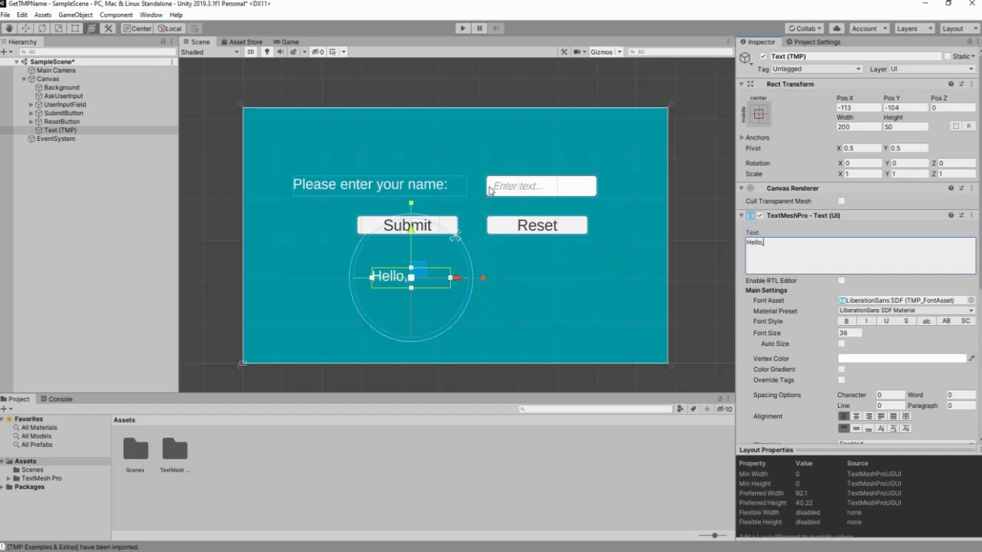
pyautogui.click(558, 275)
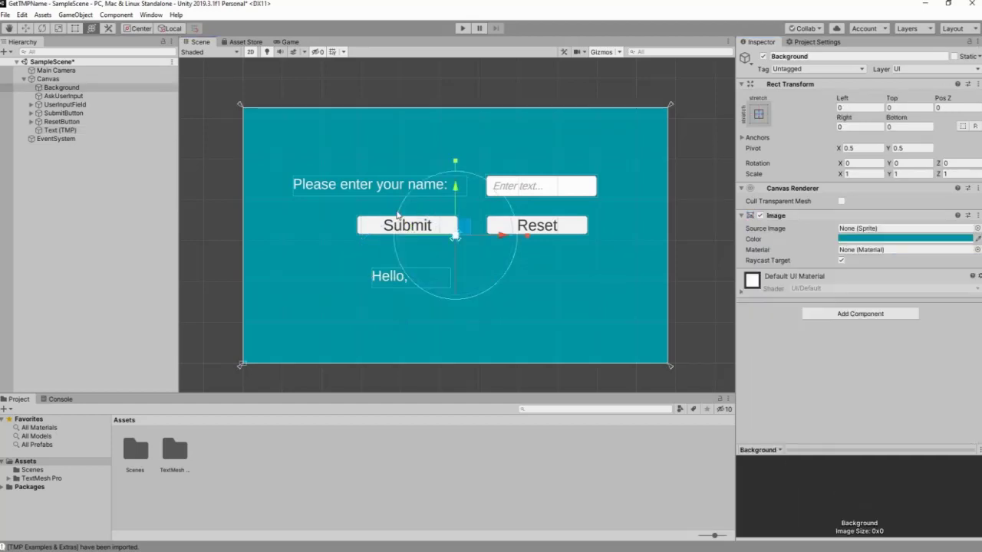
# Rename the greeting's Text (TMP) object as HelloText.
pyautogui.rightClick(69, 130)
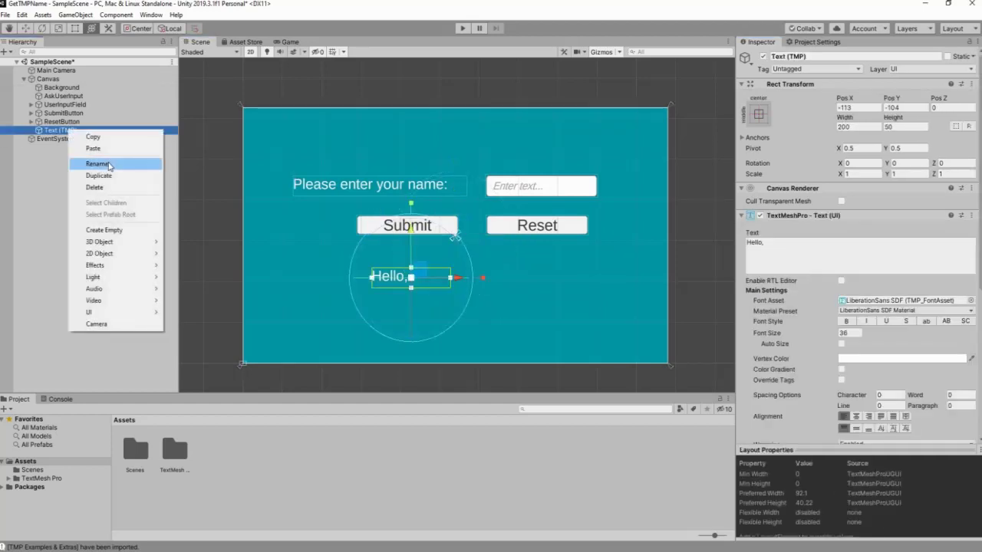
pyautogui.click(108, 164)
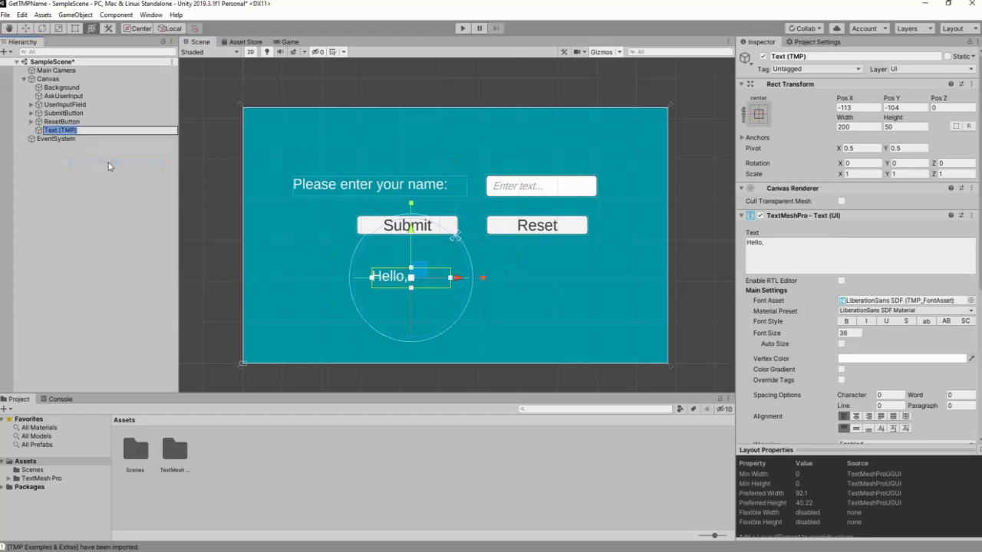
pyautogui.write('HelloText')
pyautogui.click(108, 167)
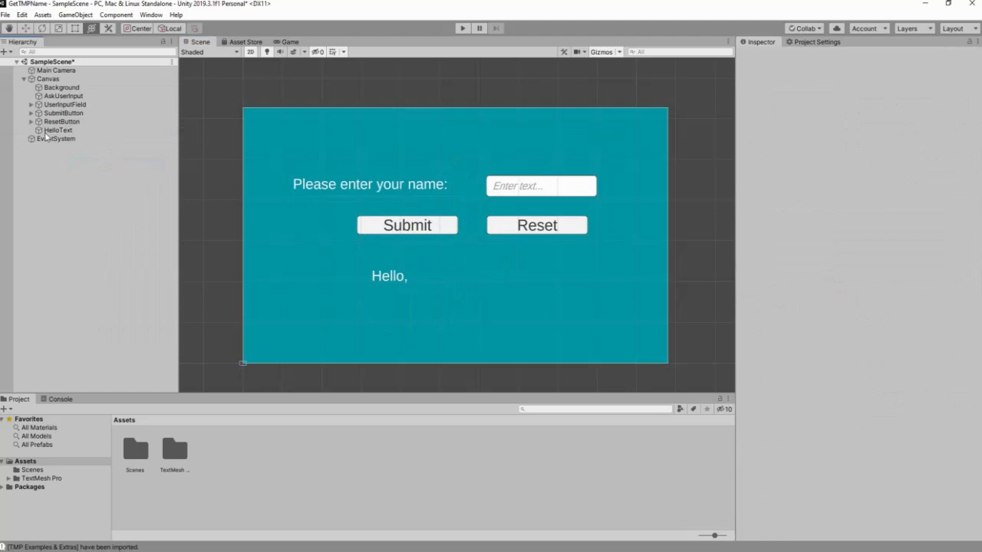
# Duplicate HelloText and move the copy horizontally to about X 150, beneath the Reset button.
pyautogui.click(60, 129)
pyautogui.rightClick(60, 128)
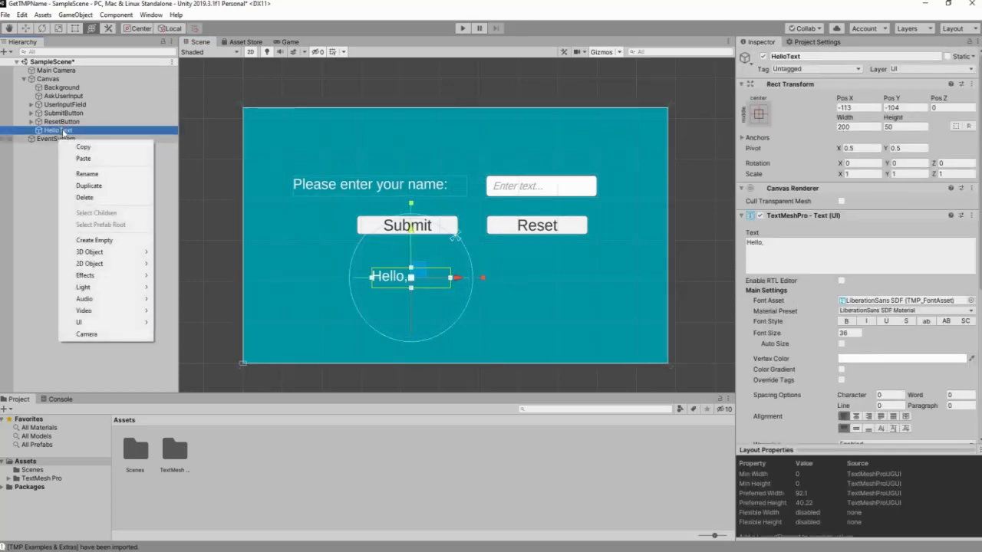
pyautogui.click(61, 127)
pyautogui.rightClick(63, 130)
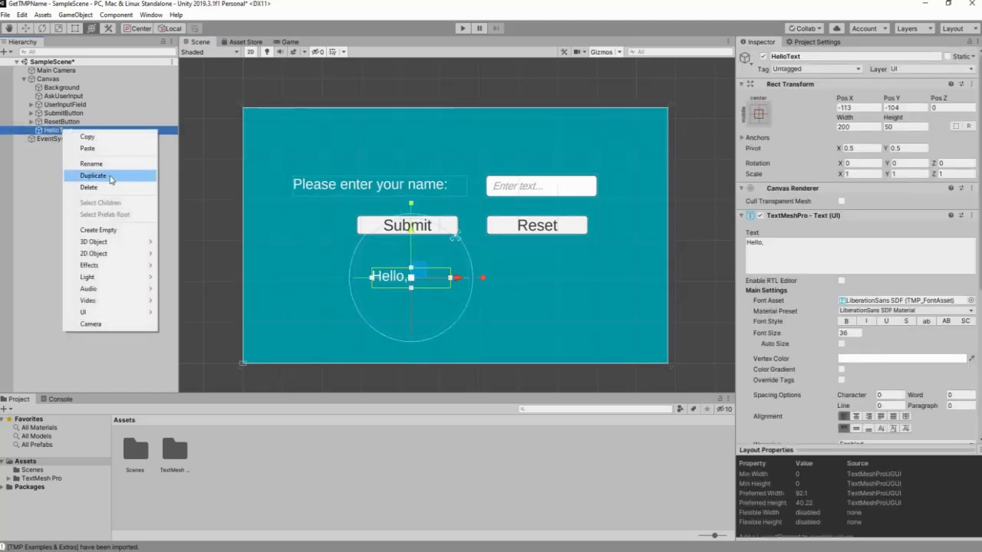
pyautogui.click(77, 163)
pyautogui.rightClick(77, 164)
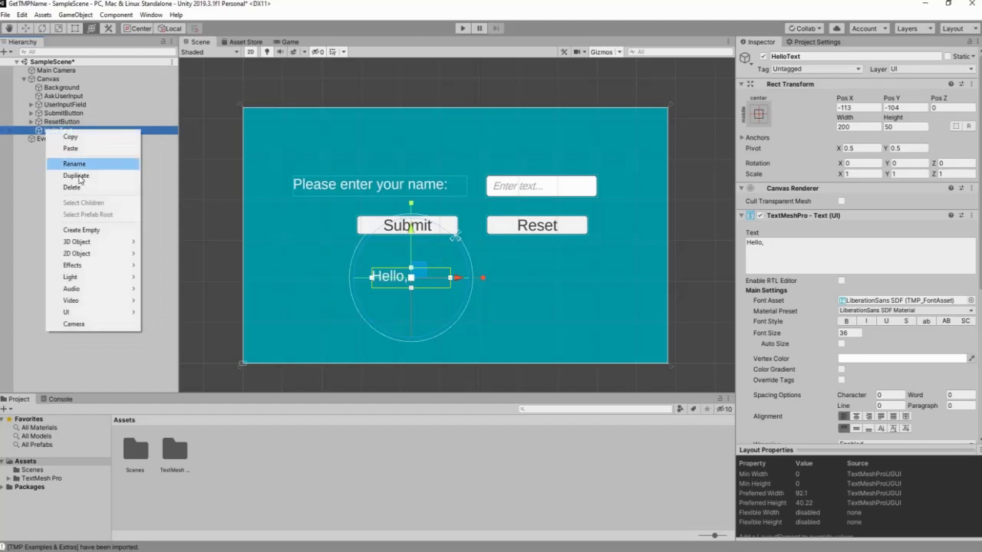
pyautogui.click(80, 176)
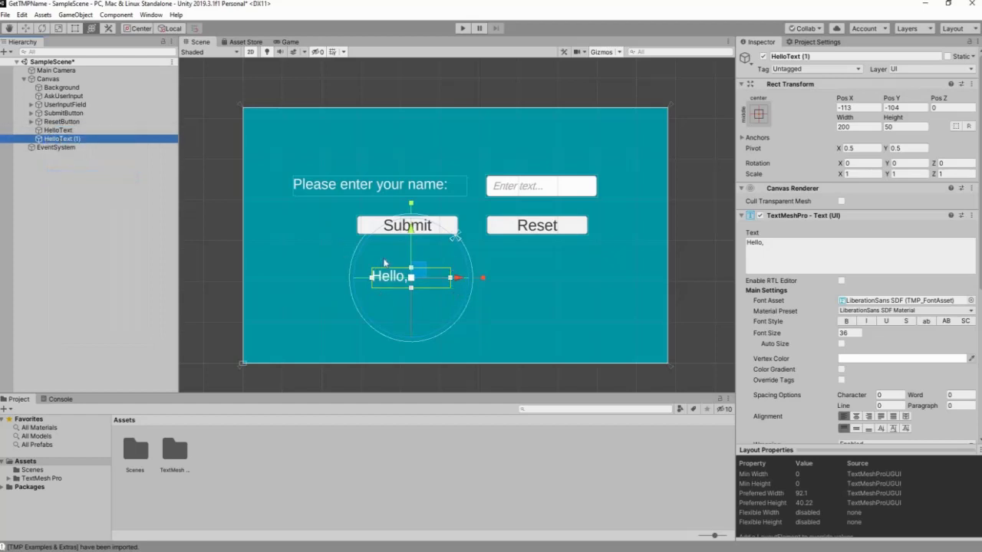
pyautogui.moveTo(457, 281); pyautogui.dragTo(560, 280)
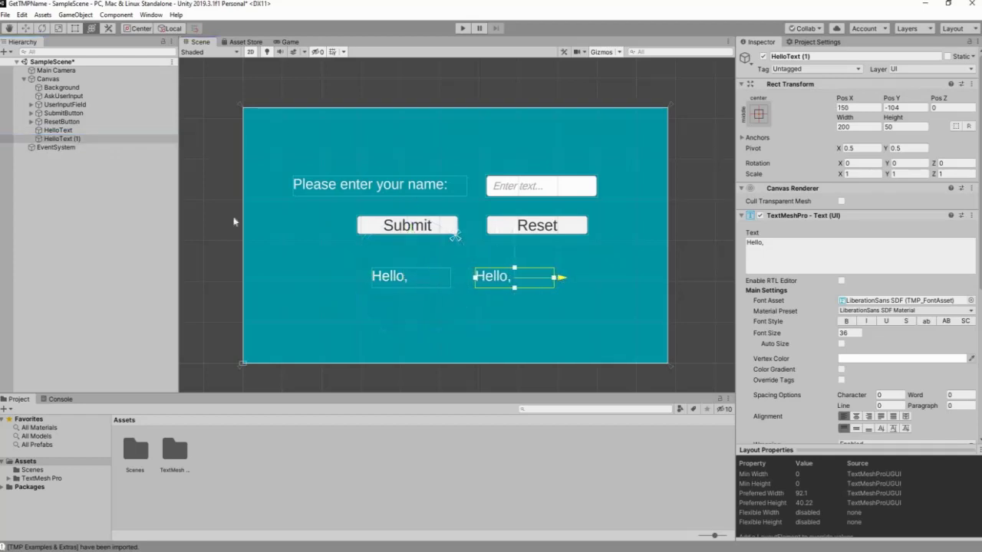
# Rename the duplicated HelloText object as UserNameText.
pyautogui.click(73, 139)
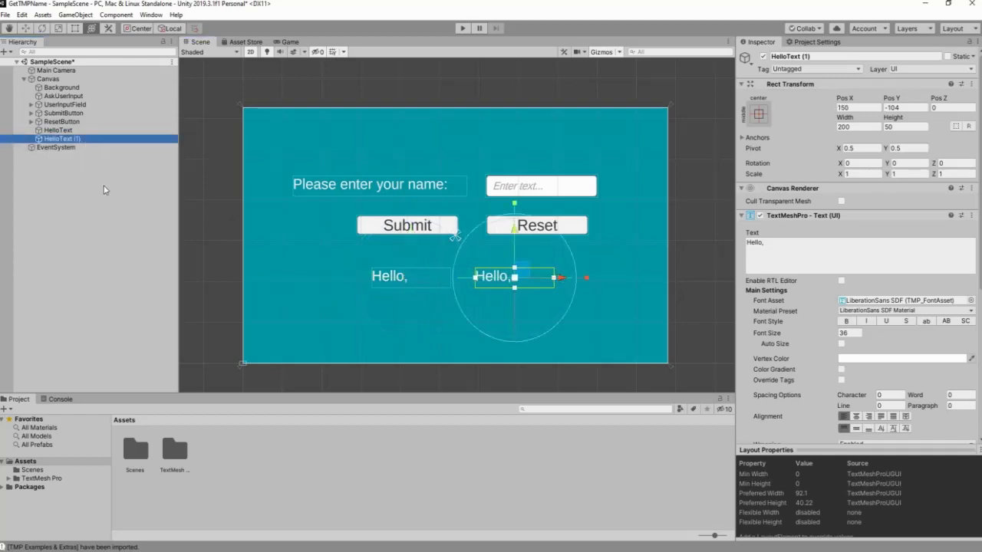
pyautogui.rightClick(66, 140)
pyautogui.click(86, 176)
pyautogui.click(88, 138)
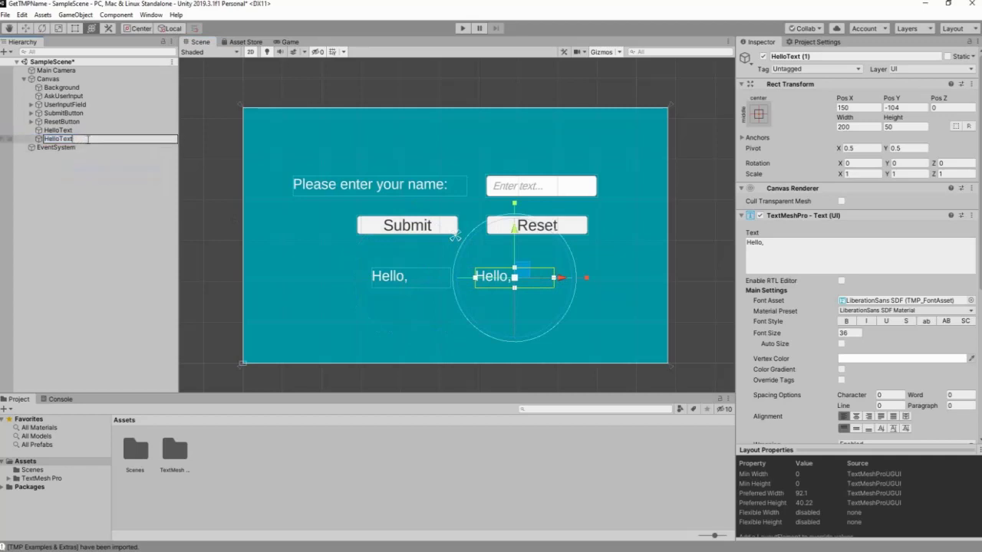
pyautogui.press('BackSpace')
pyautogui.press('BackSpace')
pyautogui.press('BackSpace')
pyautogui.press('BackSpace')
pyautogui.press('BackSpace')
pyautogui.write('UserName')
pyautogui.click(102, 178)
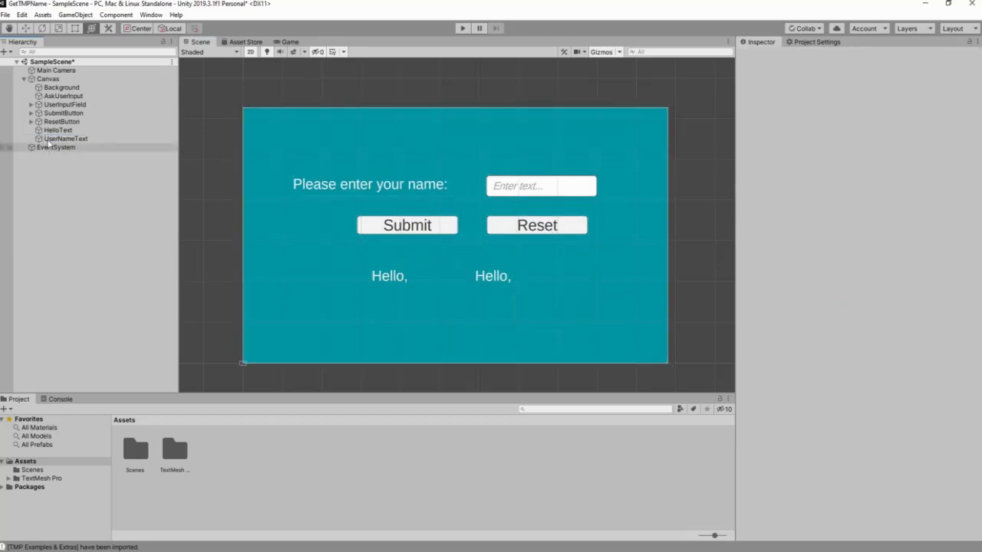
# Set the text content of UserNameText to "This is where your name goes".
pyautogui.click(65, 139)
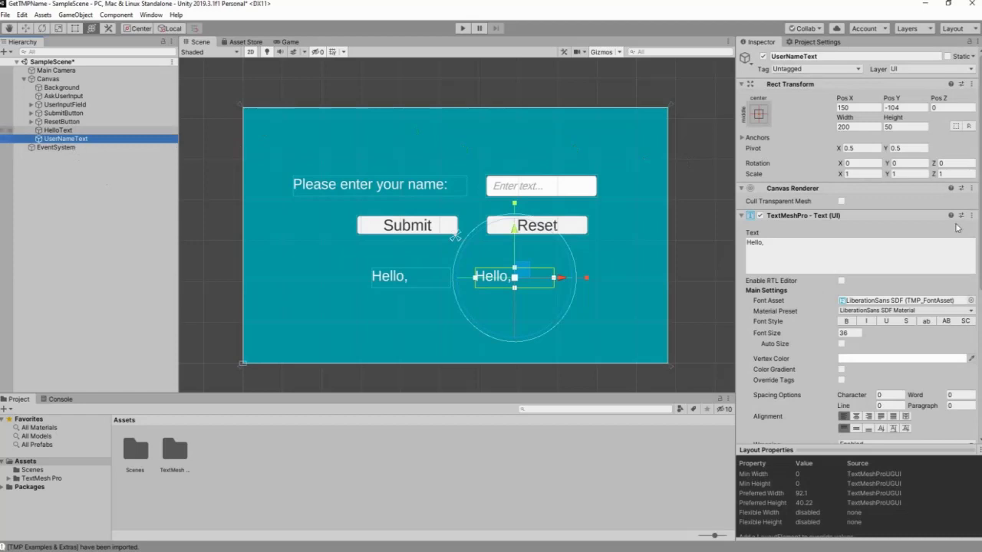
pyautogui.click(769, 243)
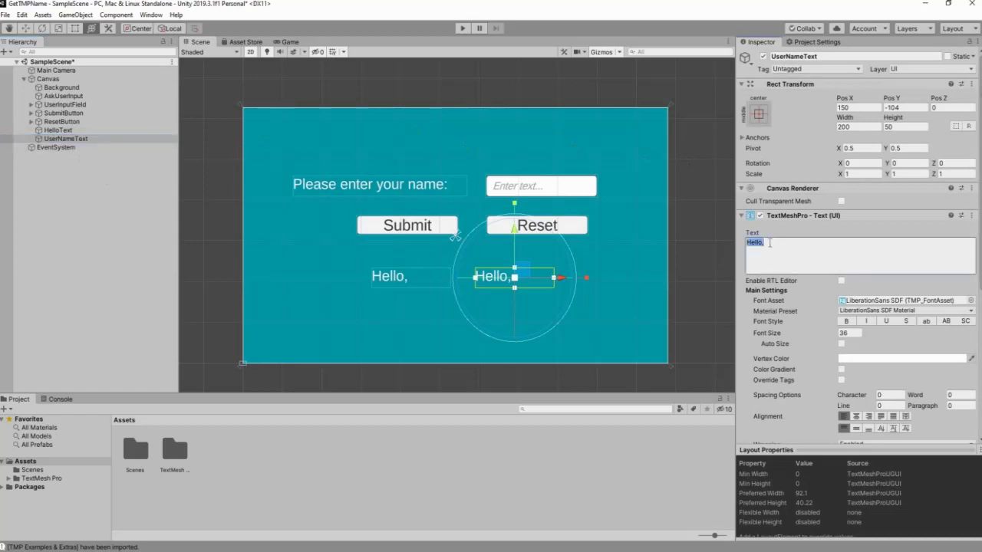
pyautogui.write('Th')
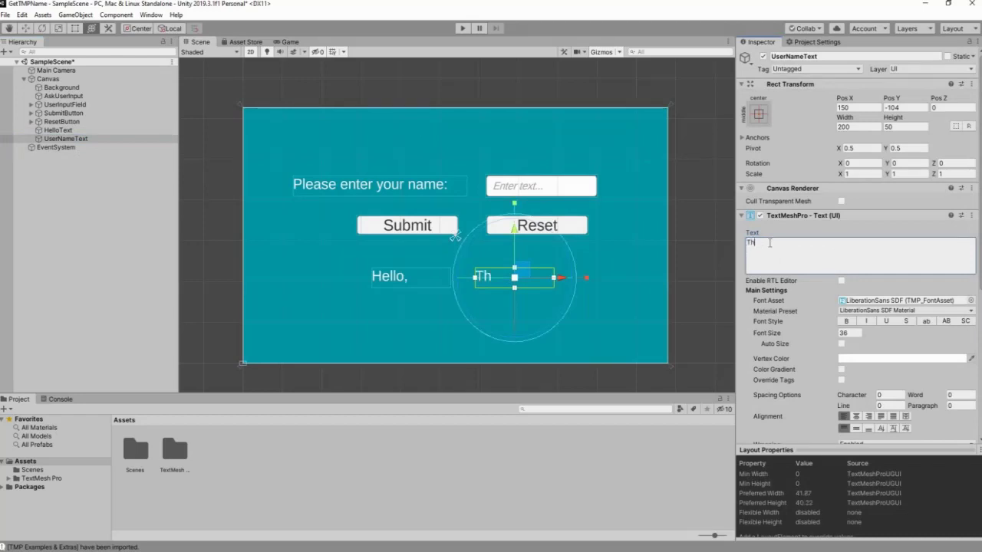
pyautogui.write('is is where the')
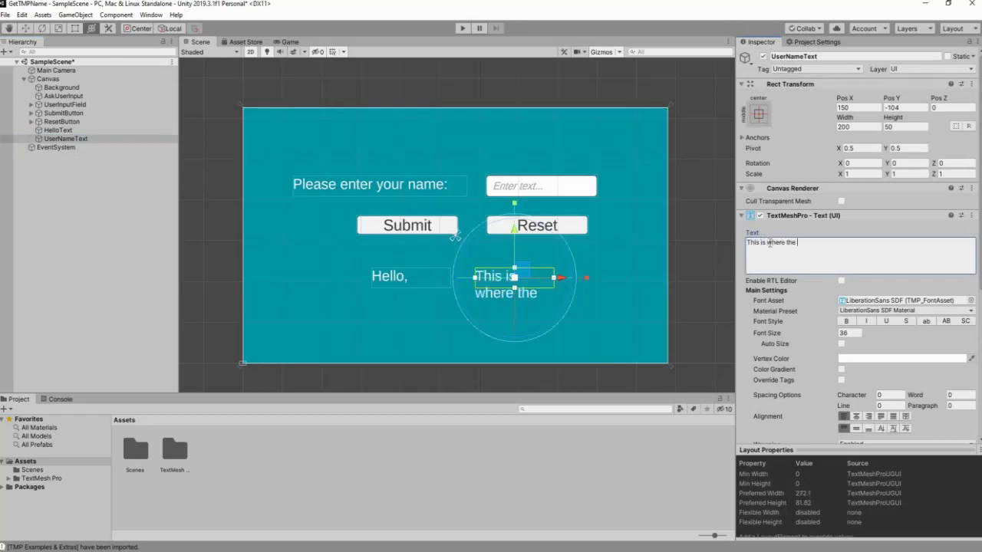
pyautogui.press('BackSpace')
pyautogui.press('BackSpace')
pyautogui.press('BackSpace')
pyautogui.press('BackSpace')
pyautogui.write('yo')
pyautogui.press('BackSpace')
pyautogui.write('our name goes')
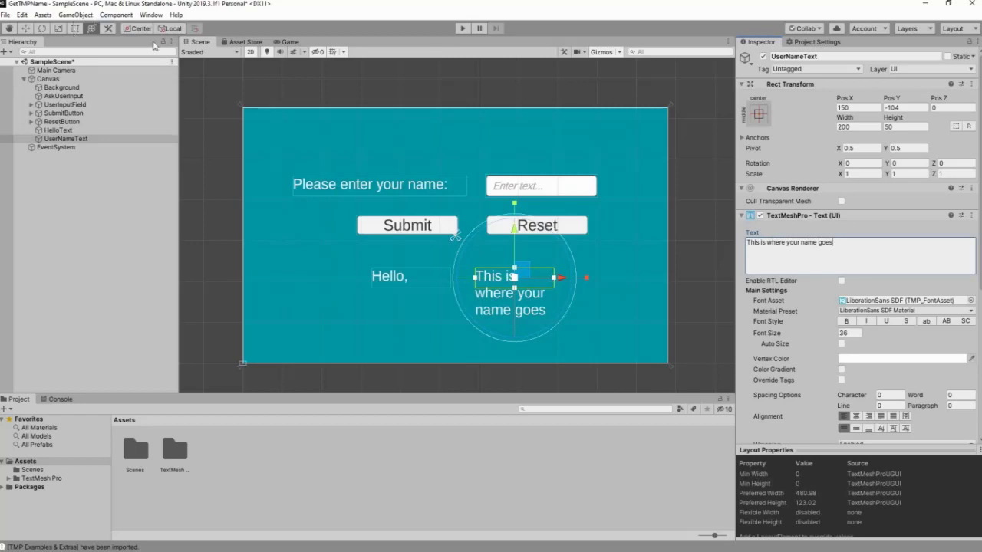
pyautogui.click(75, 29)
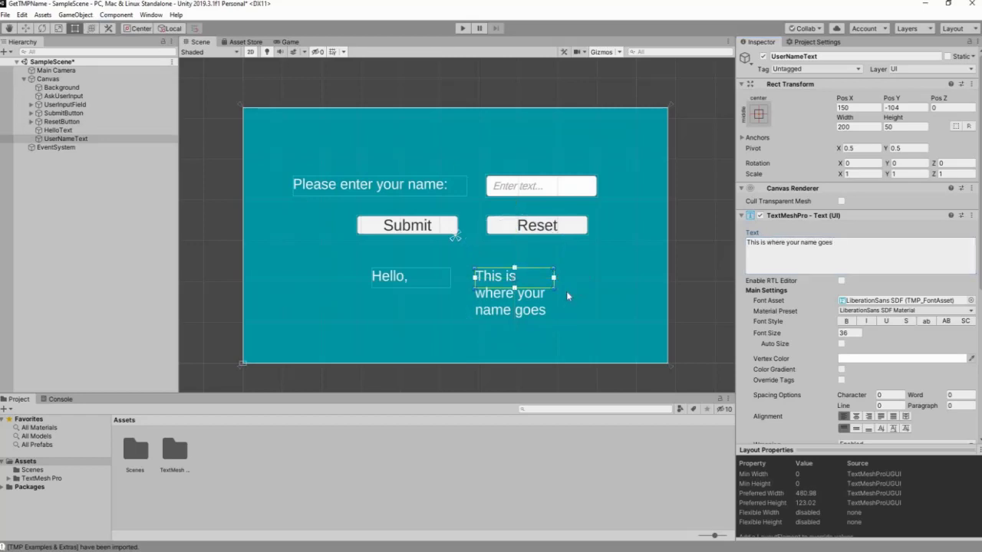
pyautogui.click(91, 29)
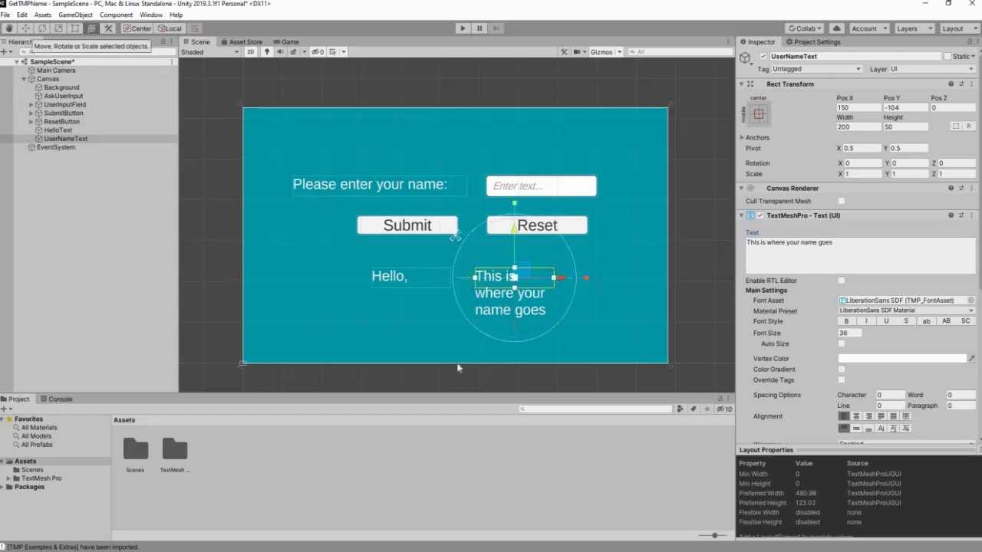
# Enlarge the UserNameText box rightward and downward to about 448 wide by 177 high.
pyautogui.click(75, 30)
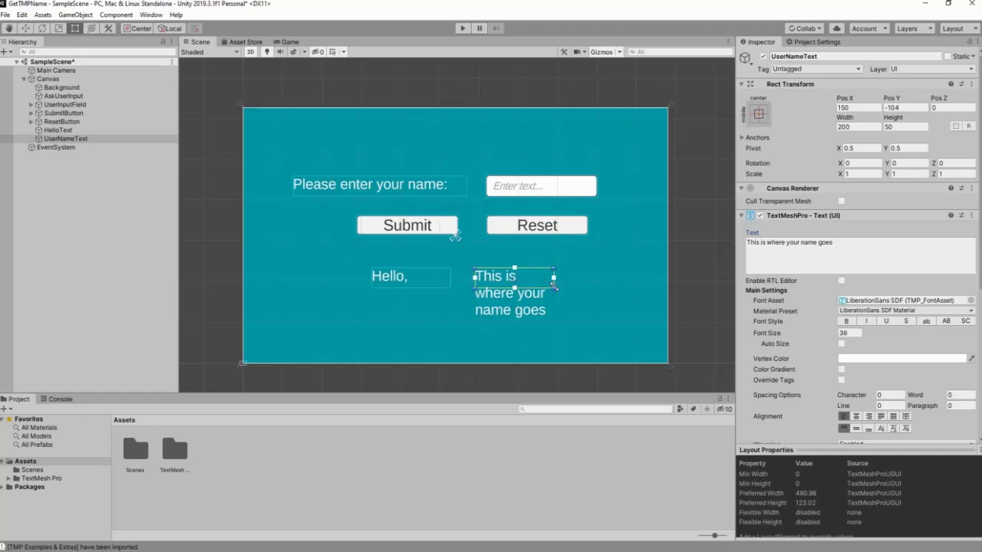
pyautogui.moveTo(542, 269); pyautogui.dragTo(651, 282)
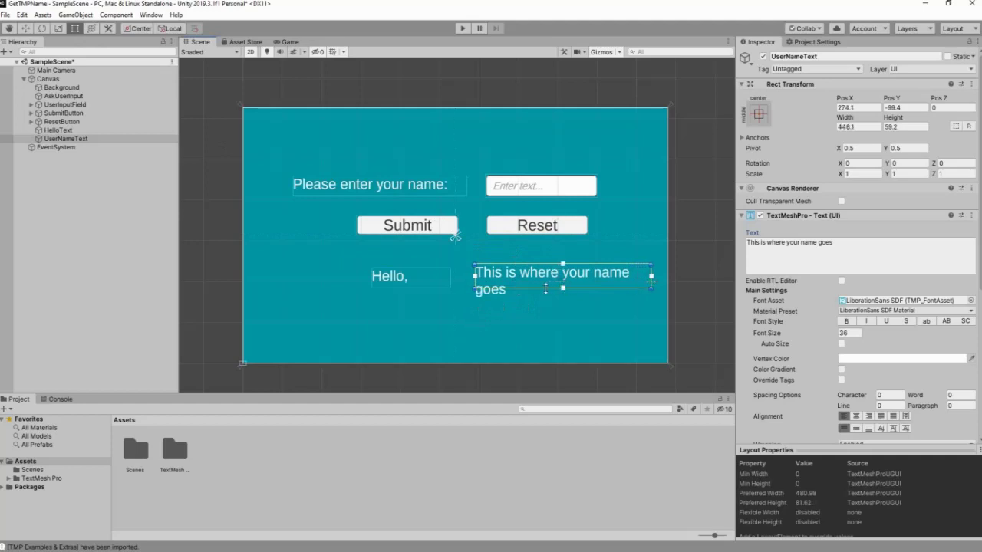
pyautogui.moveTo(542, 310); pyautogui.dragTo(537, 358)
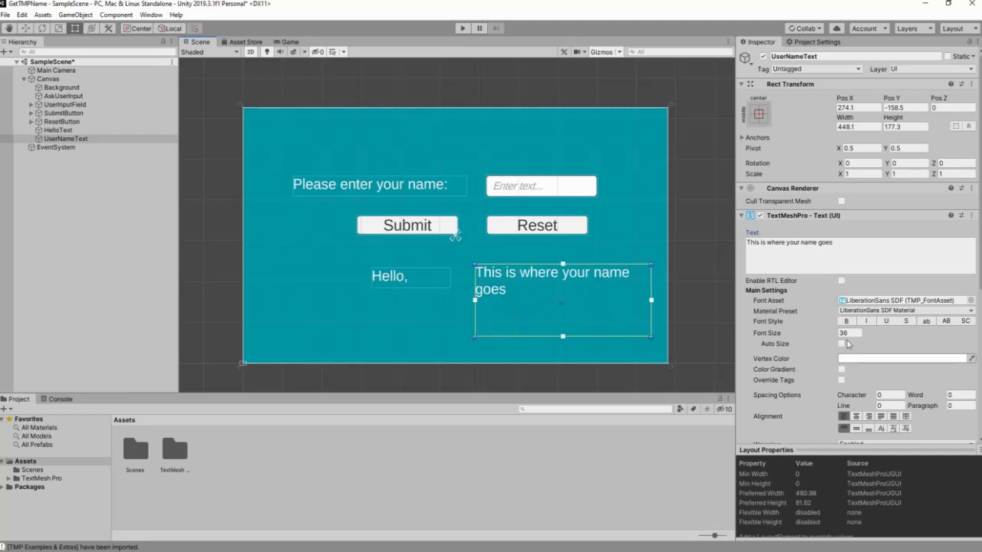
# Set the vertex color of UserNameText to orange, FFAE00.
pyautogui.click(66, 139)
pyautogui.scroll(-3, 939, 244)
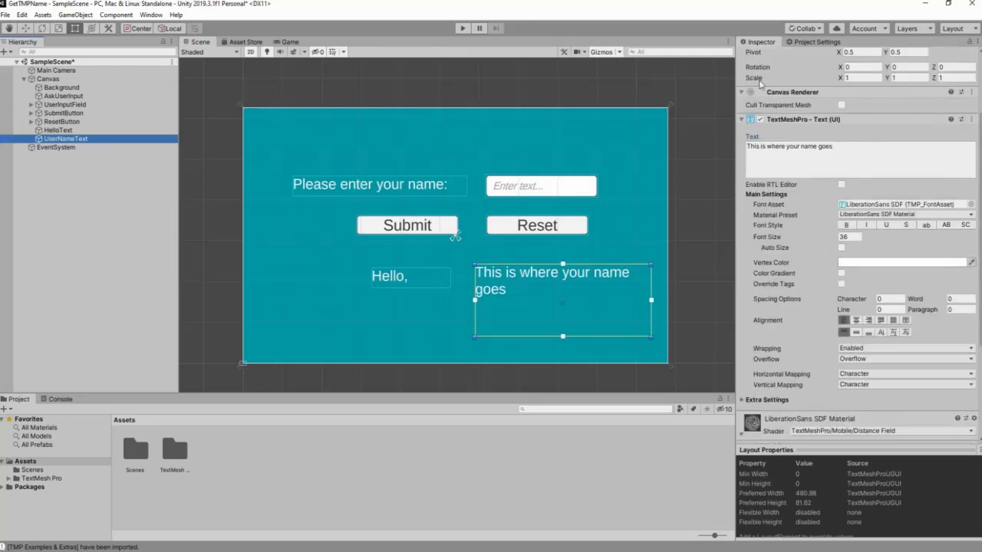
pyautogui.click(859, 263)
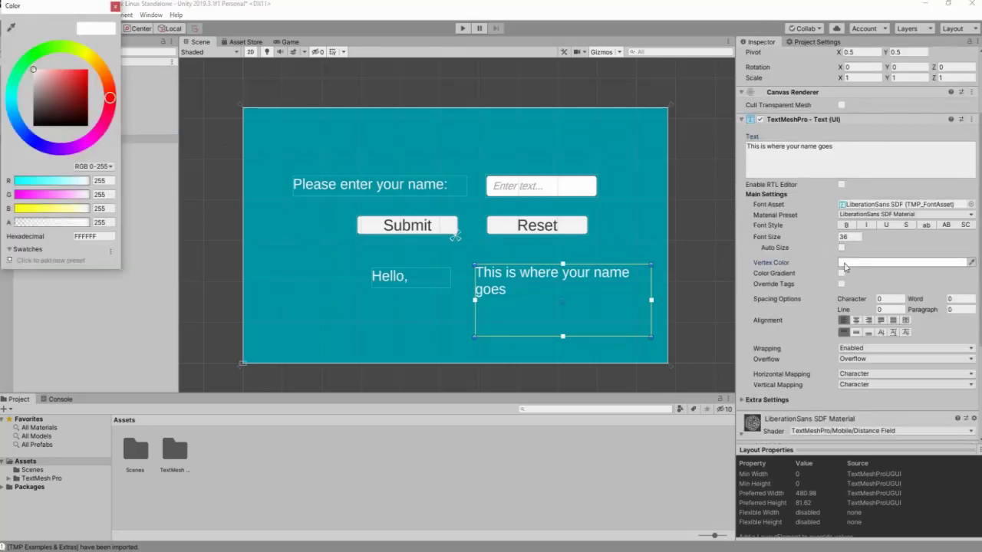
pyautogui.moveTo(111, 97); pyautogui.dragTo(98, 67)
pyautogui.click(79, 85)
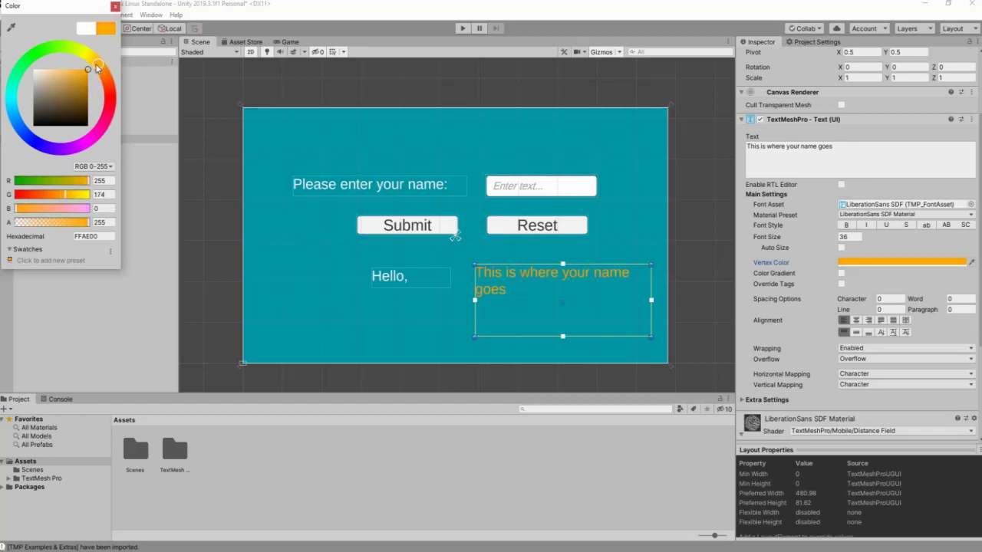
# Lower the UserNameText box's upper edge to line up with HelloText and move the box left until it adjoins HelloText.
pyautogui.click(548, 265)
pyautogui.moveTo(548, 265); pyautogui.dragTo(548, 268)
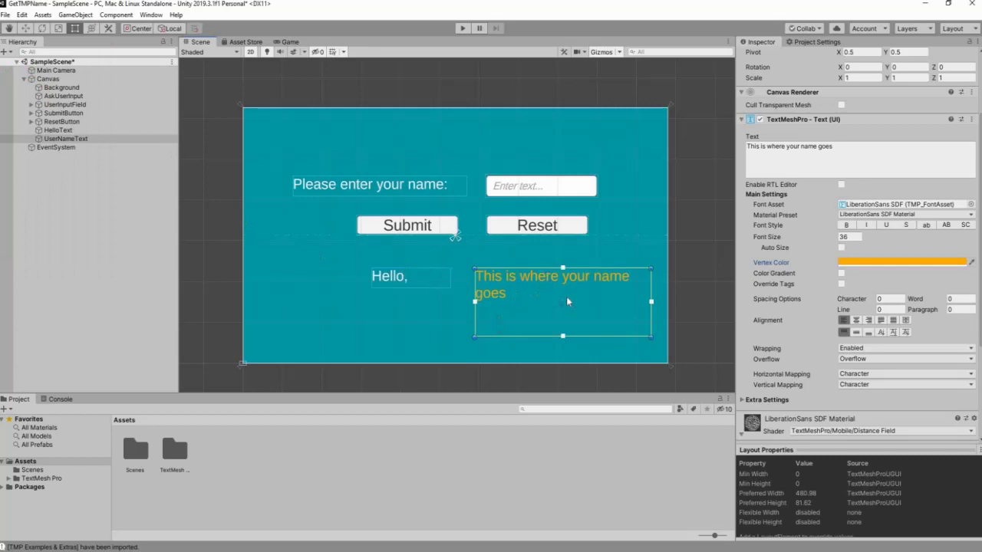
pyautogui.click(91, 29)
pyautogui.moveTo(609, 305); pyautogui.dragTo(586, 304)
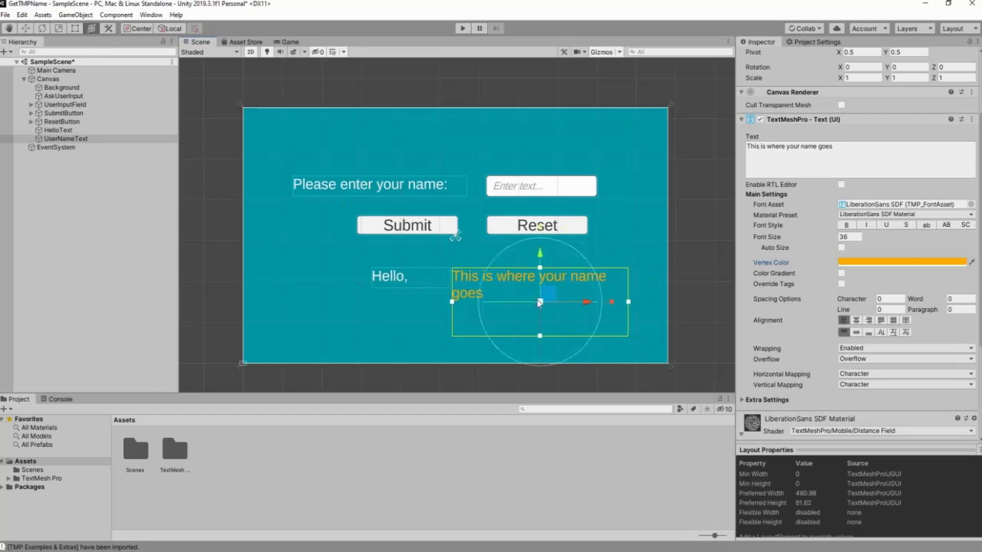
pyautogui.click(402, 313)
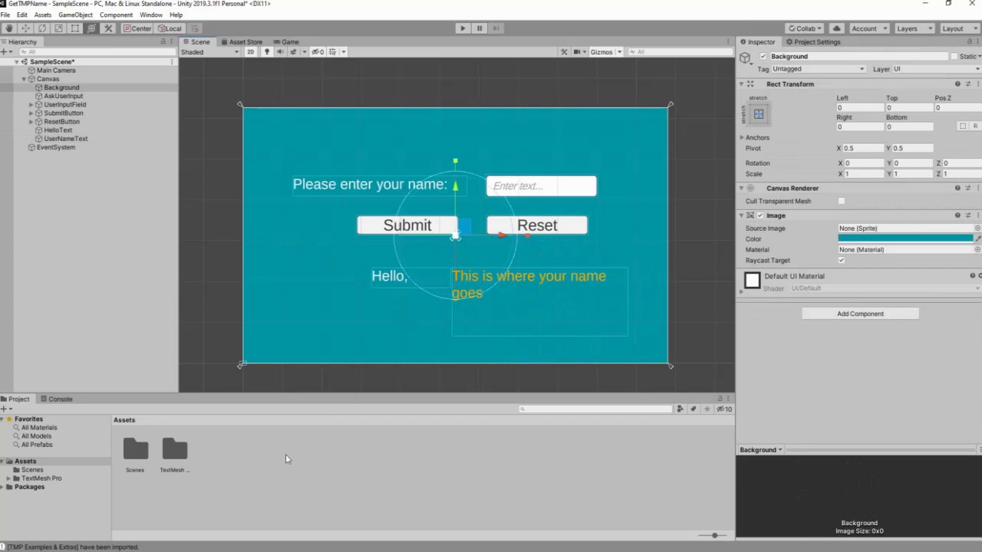
pyautogui.click(233, 453)
pyautogui.rightClick(233, 453)
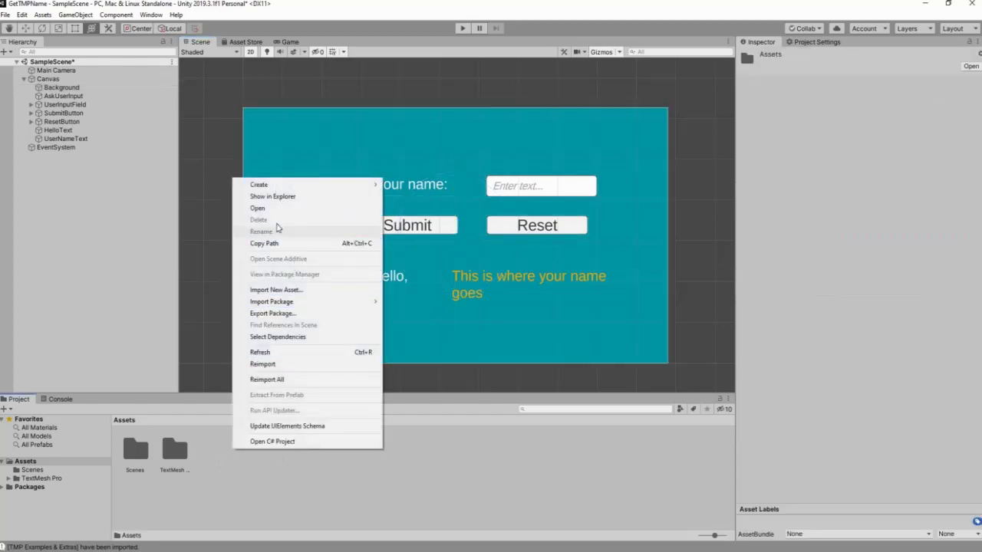
pyautogui.click(235, 477)
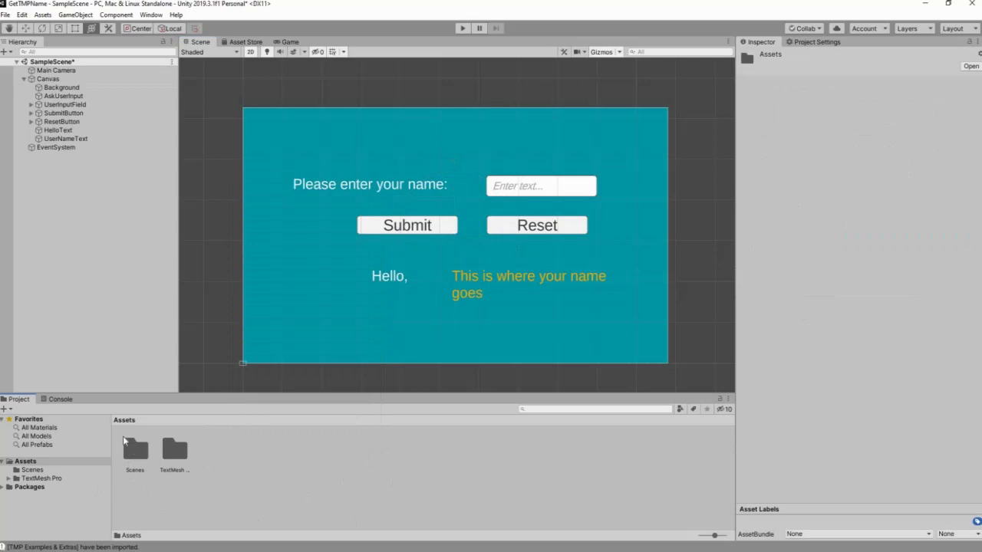
# Create a folder named Scripts in the project's Assets folder.
pyautogui.rightClick(221, 458)
pyautogui.moveTo(238, 192)
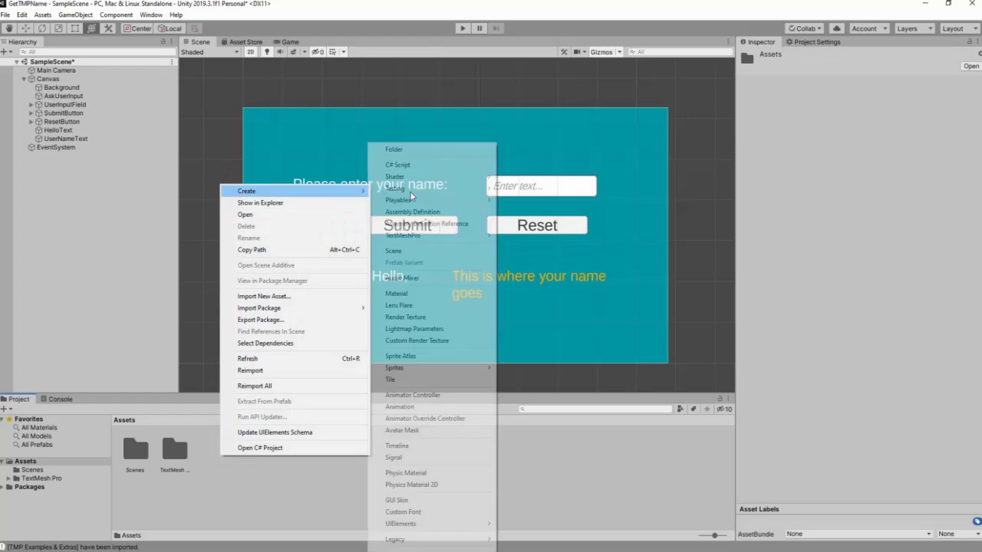
pyautogui.click(427, 150)
pyautogui.write('S')
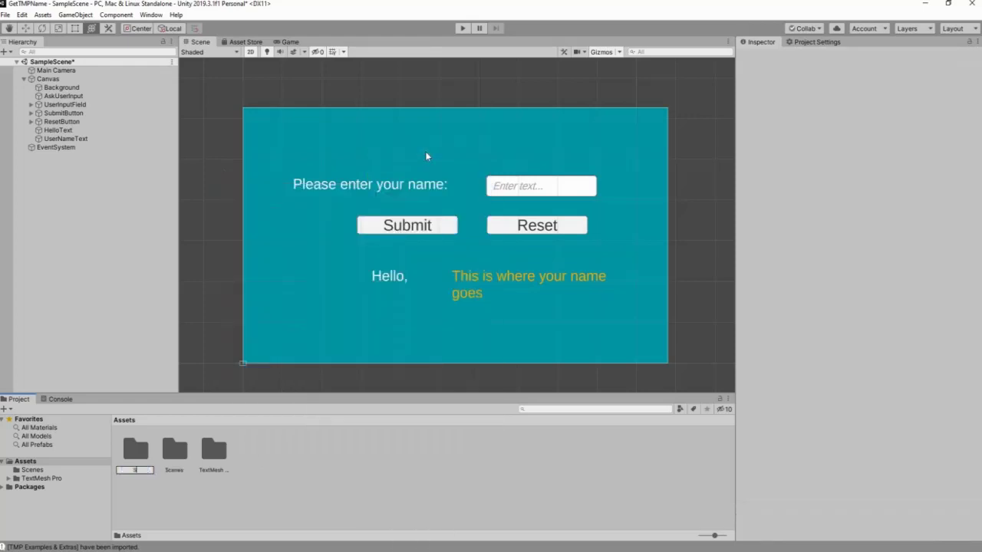
pyautogui.write('cripts')
pyautogui.press('Return')
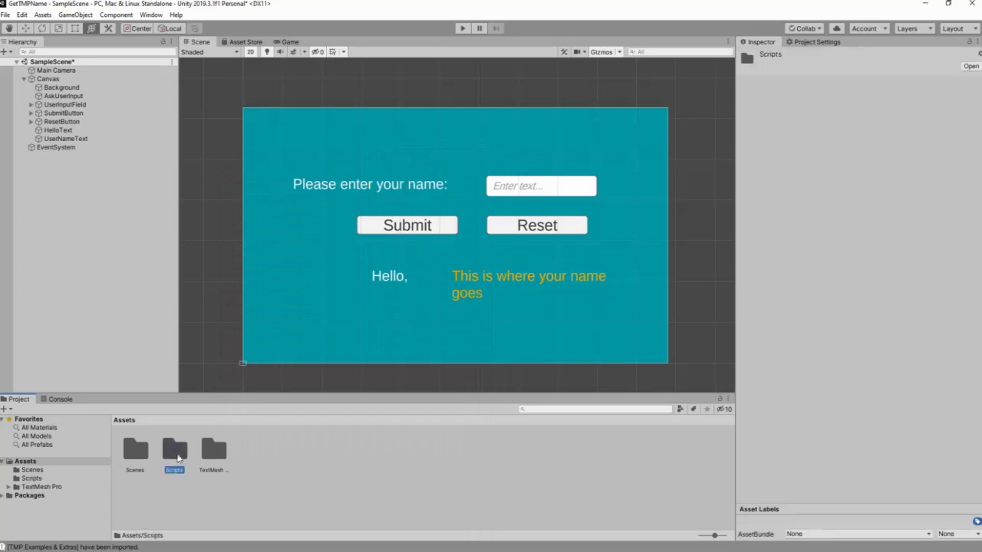
# Create a C# script named SetNameController inside the Scripts folder.
pyautogui.doubleClick(177, 456)
pyautogui.rightClick(182, 476)
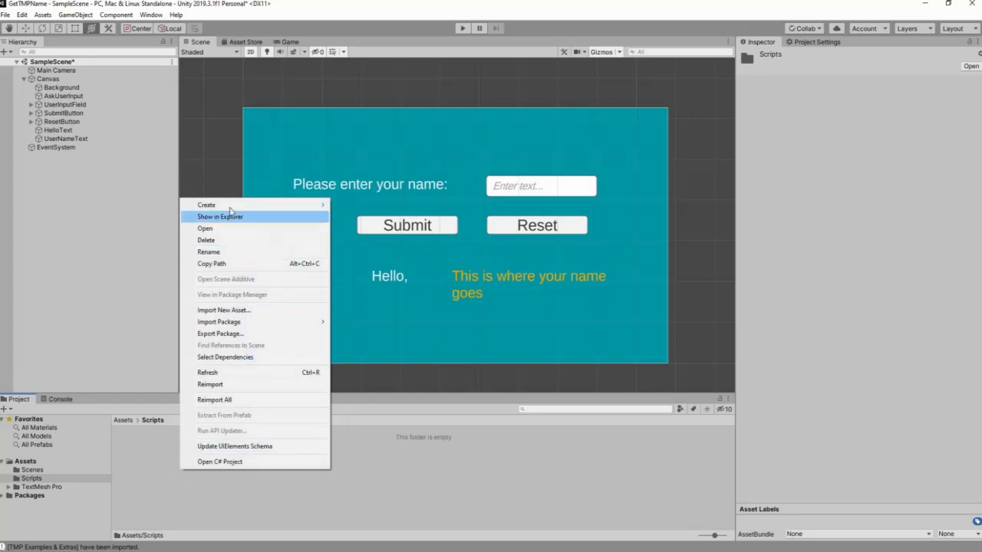
pyautogui.moveTo(230, 206)
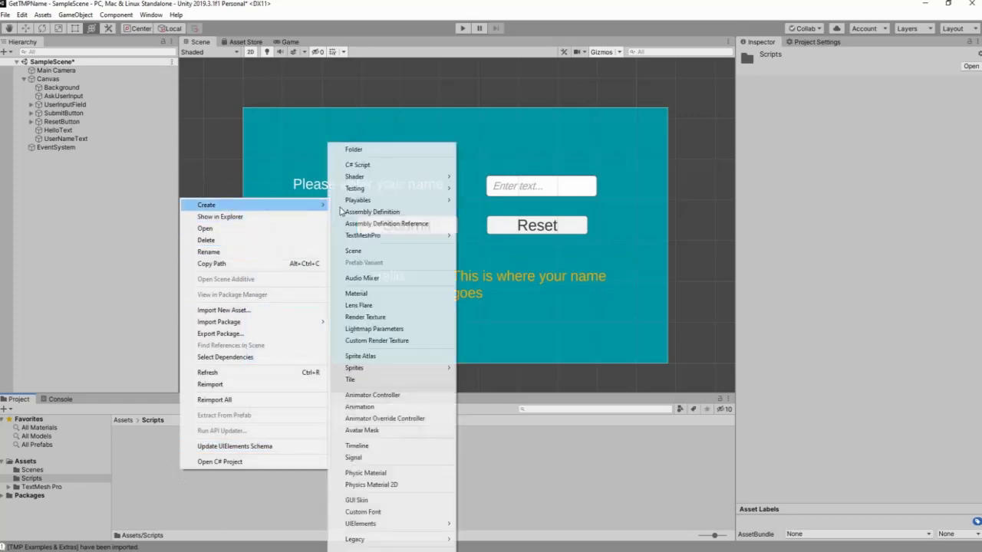
pyautogui.click(358, 166)
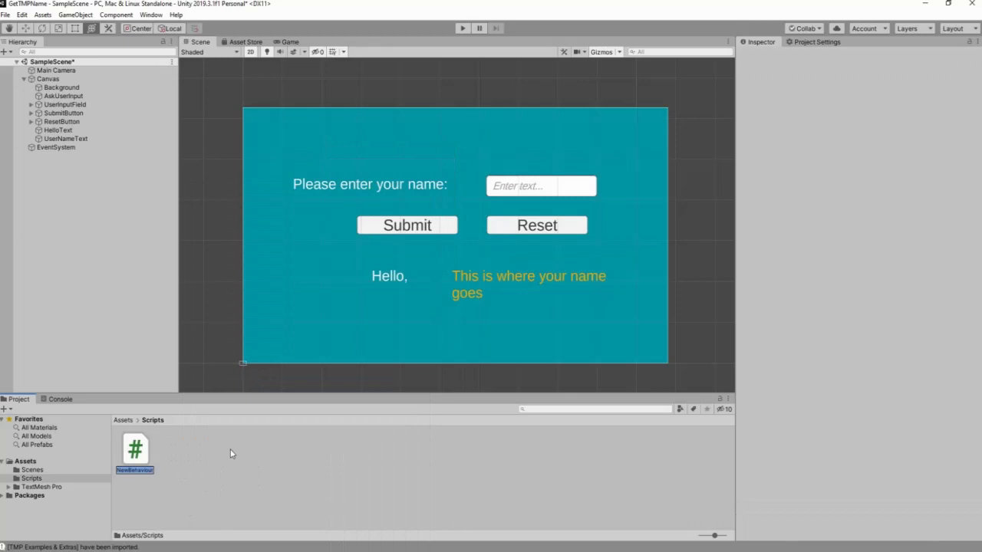
pyautogui.write('SetName')
pyautogui.write('C')
pyautogui.write('ontroller')
pyautogui.press('Return')
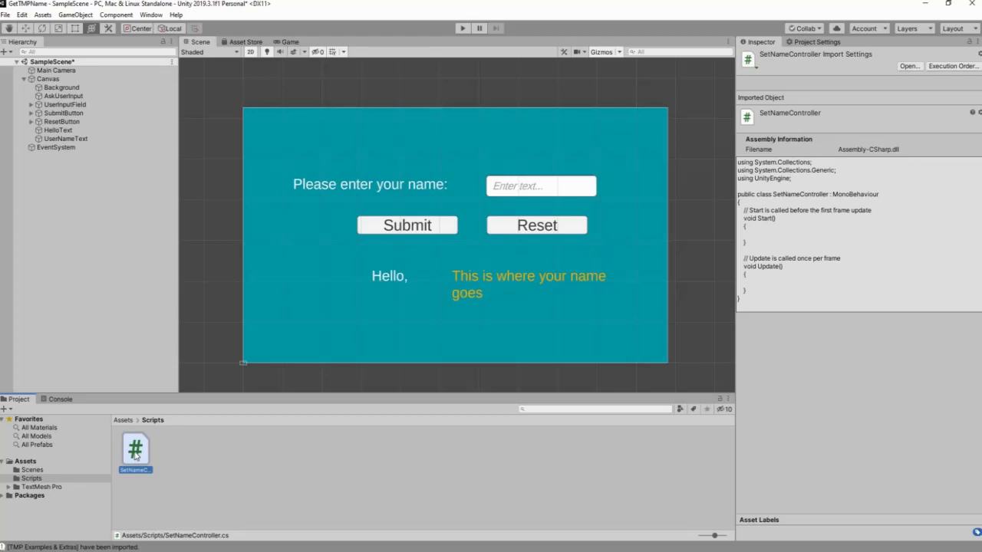
# Open SetNameController in a maximized Visual Studio window and delete its default Start and Update methods with their comments.
pyautogui.doubleClick(135, 456)
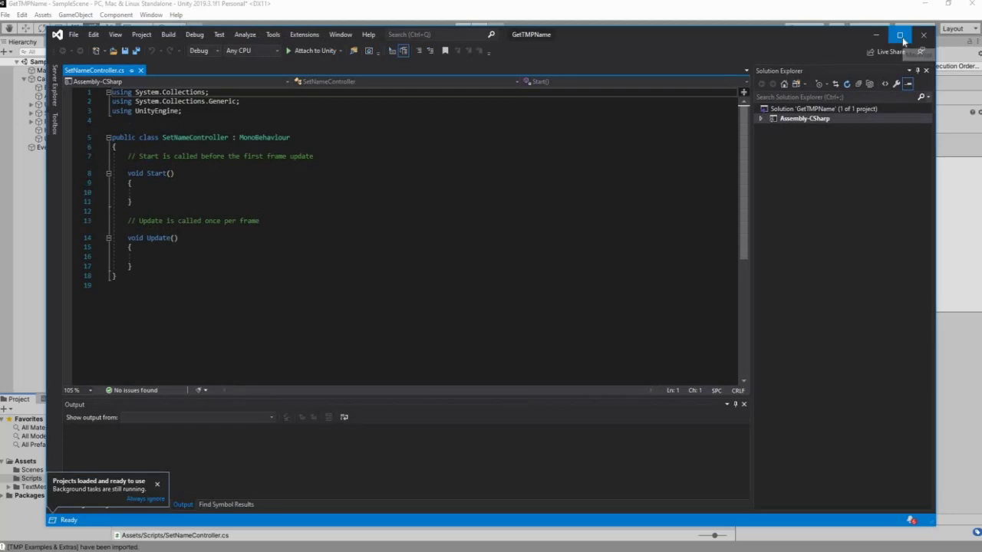
pyautogui.click(901, 37)
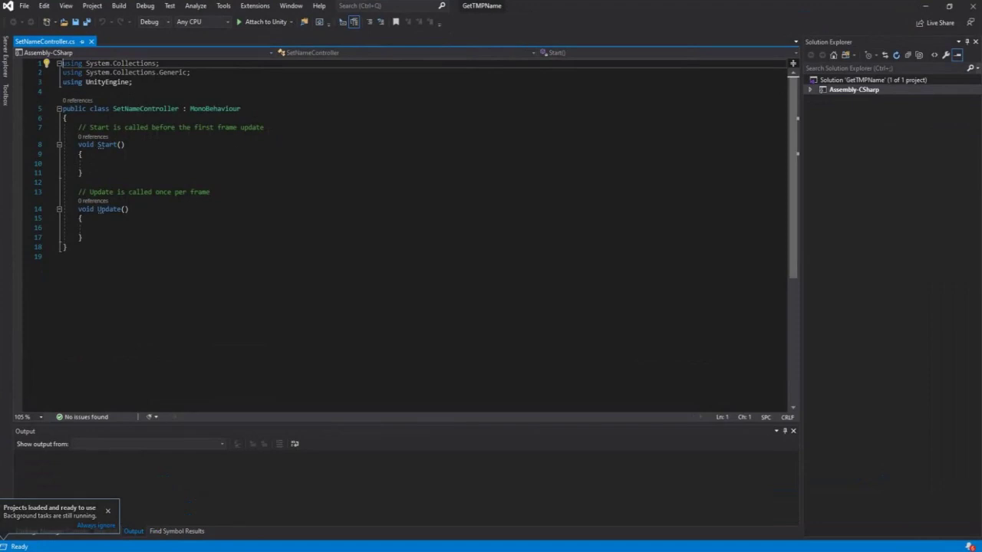
pyautogui.moveTo(81, 182); pyautogui.dragTo(73, 129)
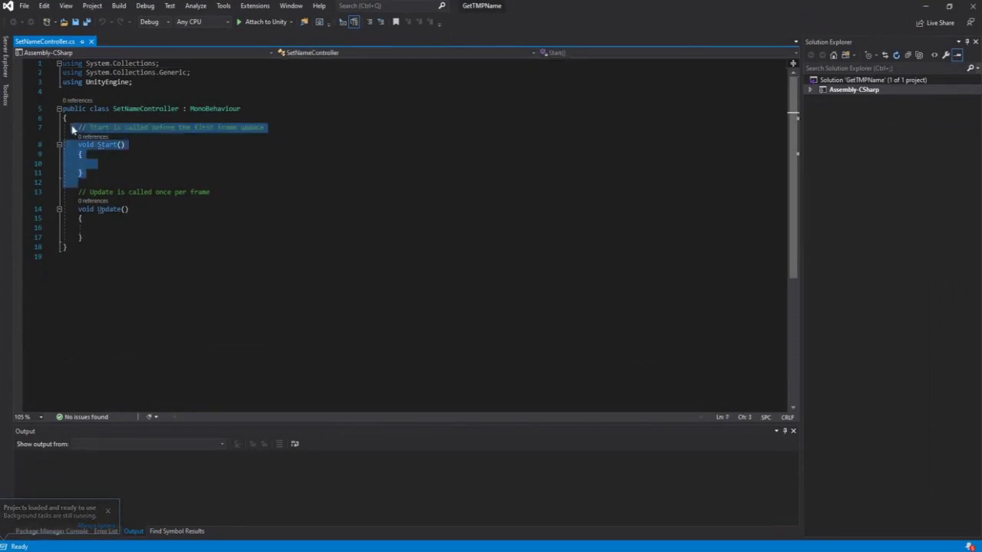
pyautogui.press('Delete')
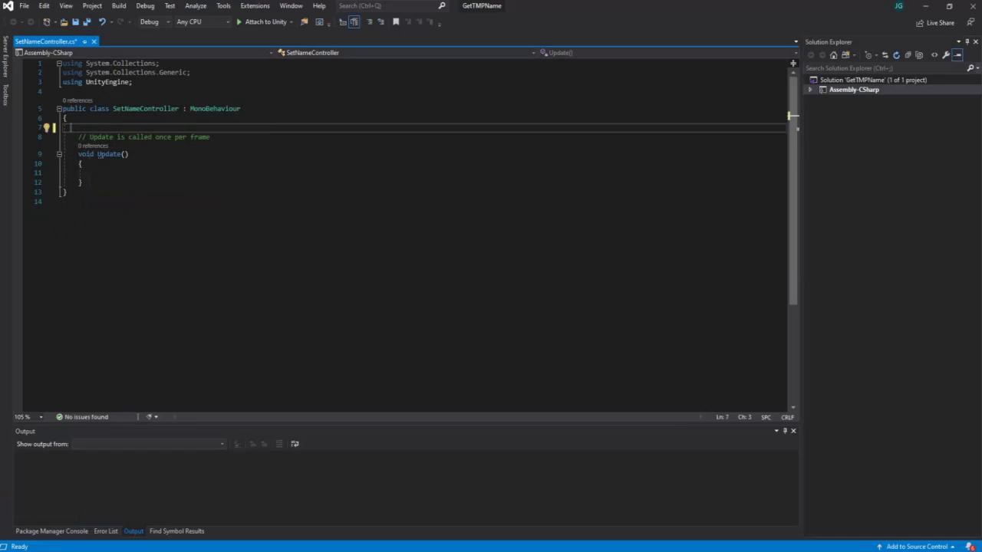
pyautogui.moveTo(63, 192); pyautogui.dragTo(63, 137)
pyautogui.press('Delete')
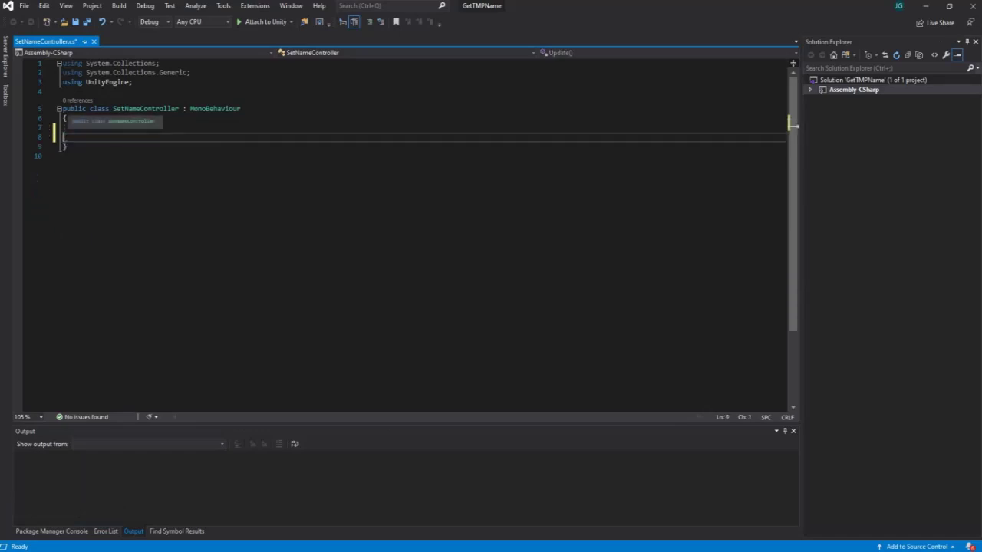
# Add the directive "using TMPro;" below "using UnityEngine;", insert blank lines in the class body and save the script.
pyautogui.click(133, 82)
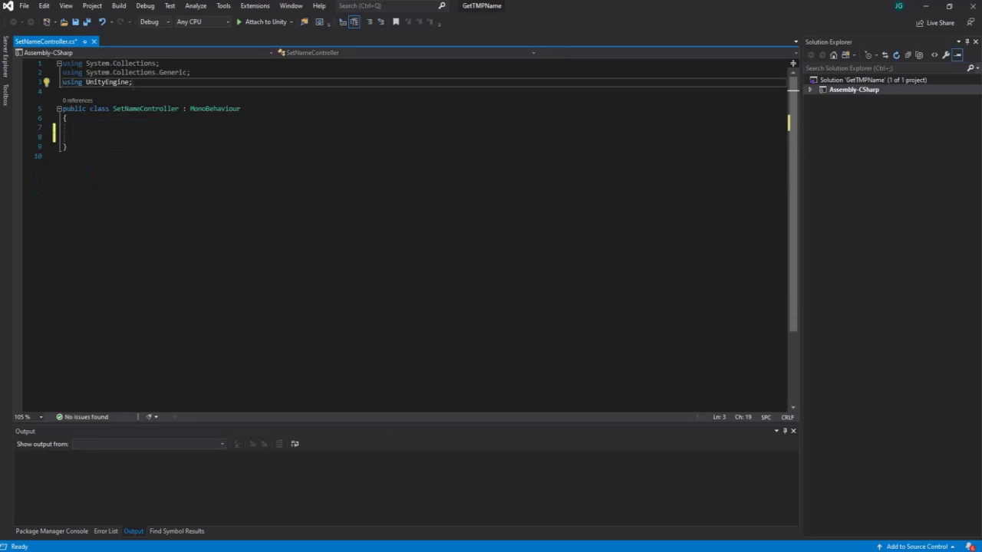
pyautogui.press('Return')
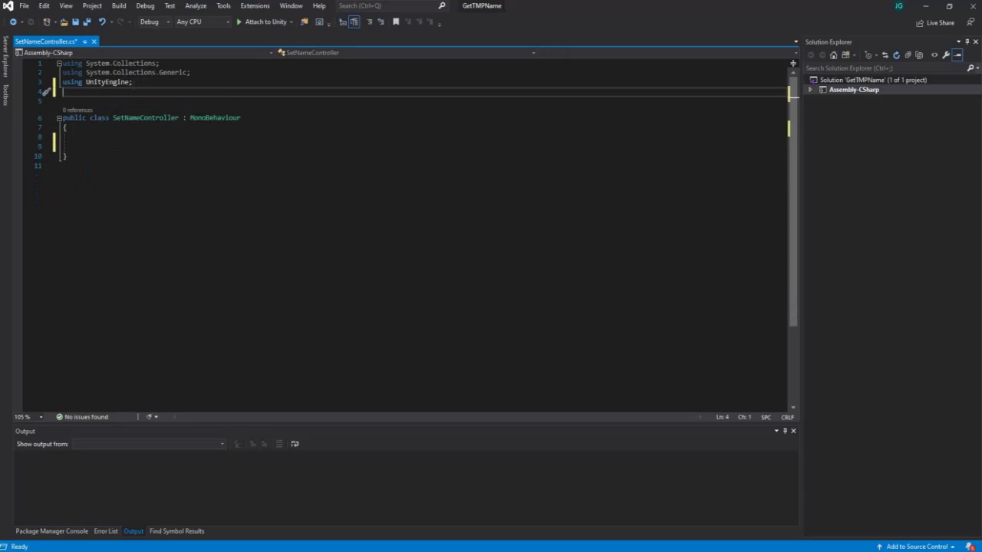
pyautogui.write('usin')
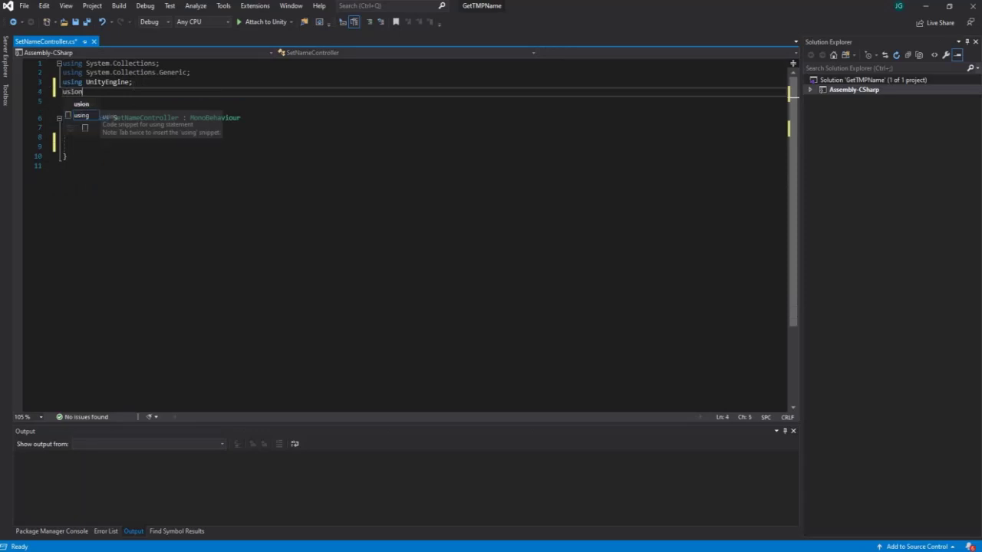
pyautogui.write('g T')
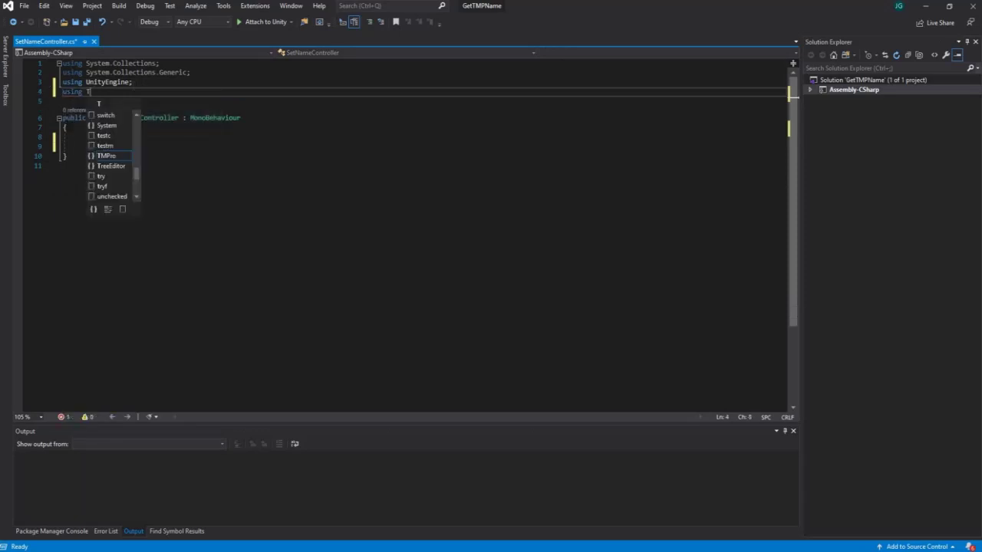
pyautogui.write('MPro;')
pyautogui.click(119, 137)
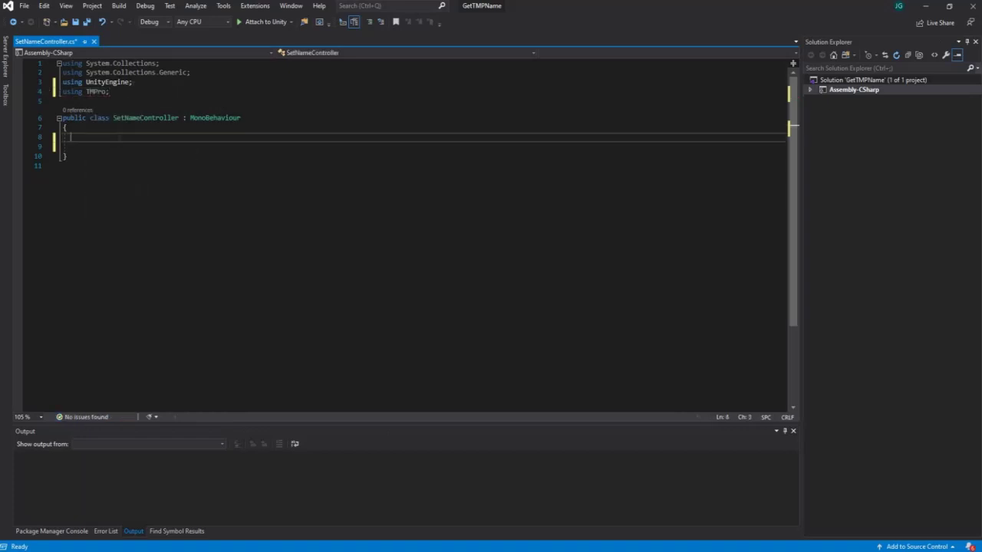
pyautogui.press('Return')
pyautogui.press('Return')
pyautogui.hotkey('ctrl', 's')
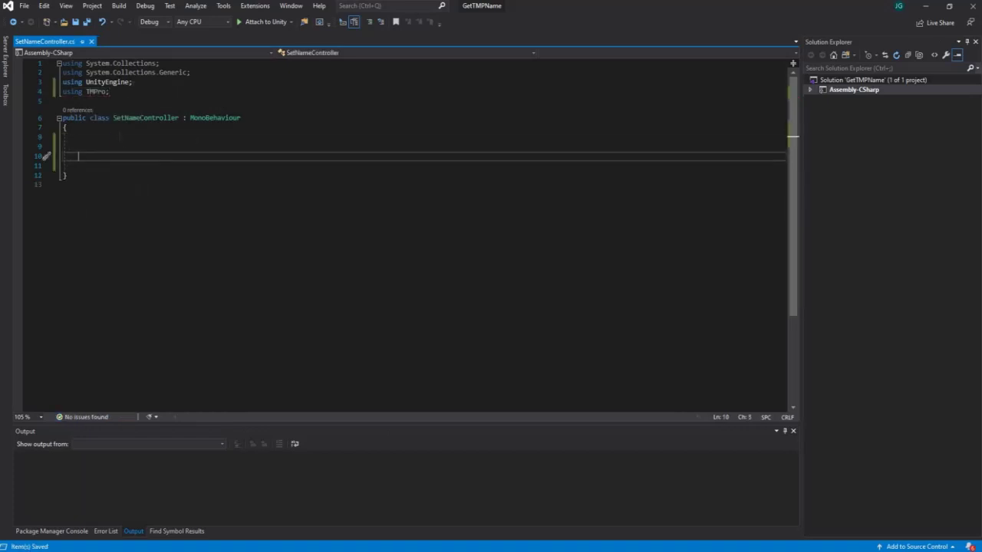
# Add an empty method "public void setName()" to the SetNameController class and save the script.
pyautogui.click(78, 147)
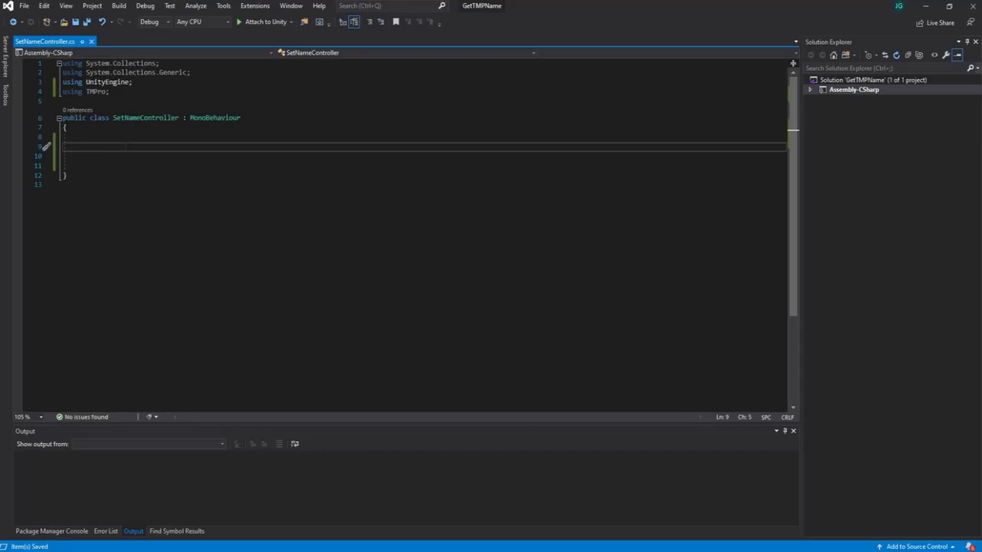
pyautogui.write('publ')
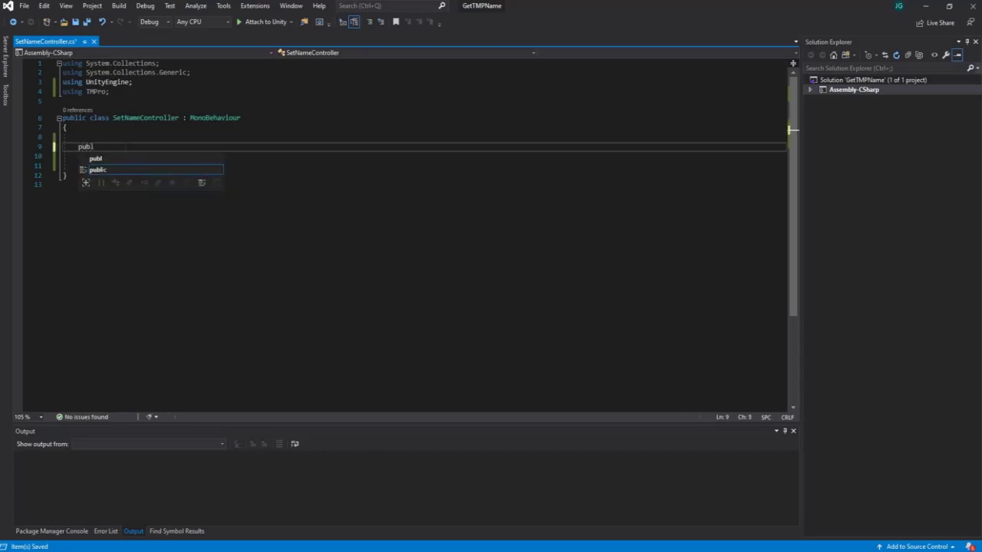
pyautogui.write('ic void')
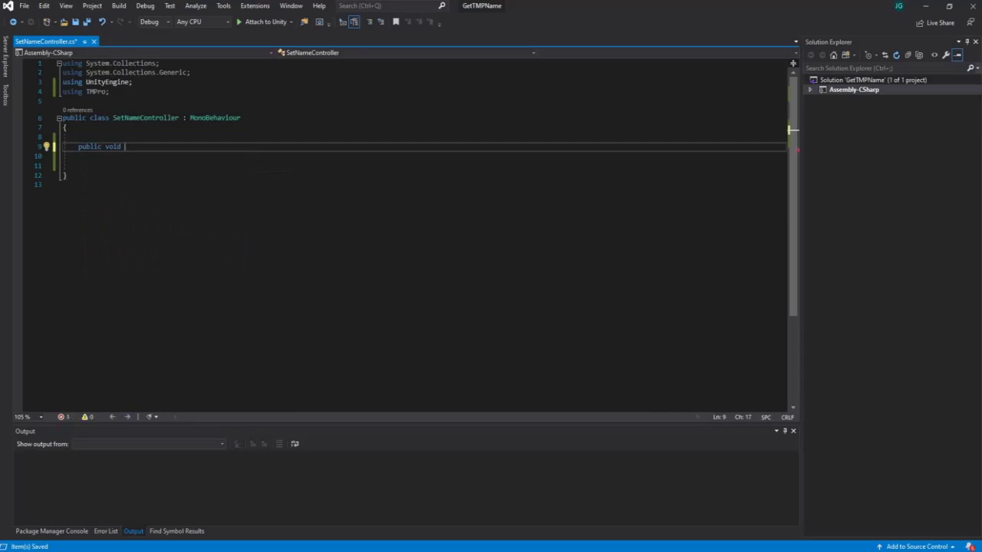
pyautogui.write(' setName')
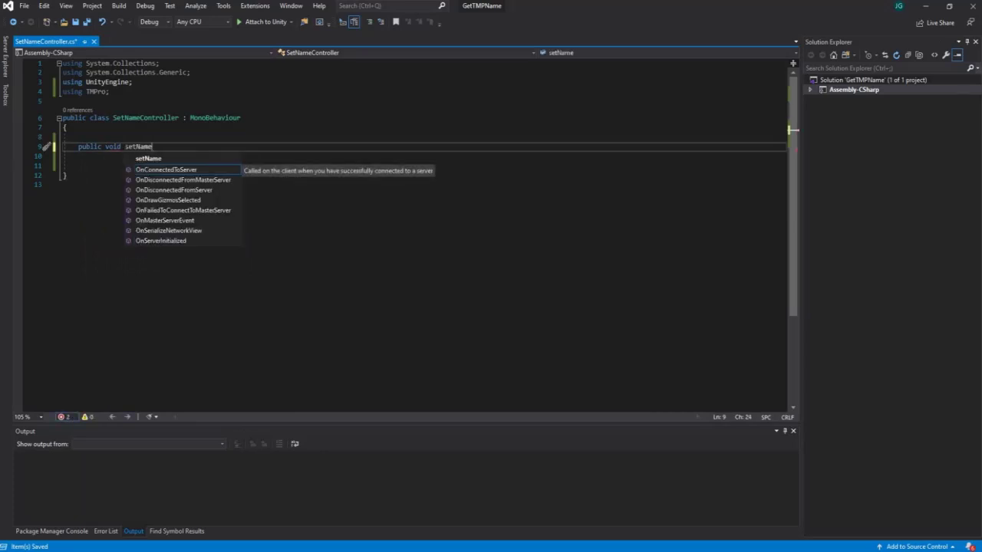
pyautogui.write('()')
pyautogui.press('Return')
pyautogui.write('{')
pyautogui.press('Return')
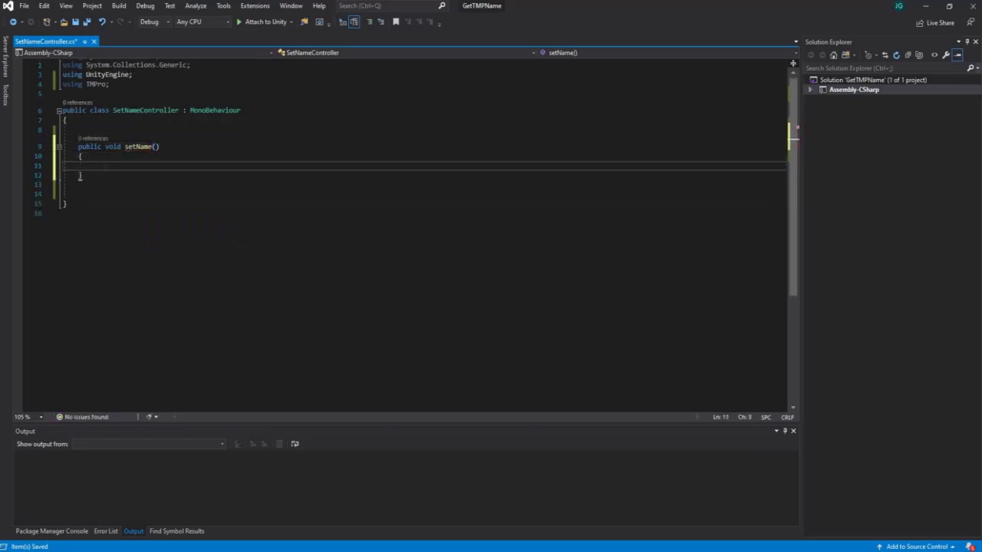
pyautogui.hotkey('ctrl', 's')
pyautogui.click(131, 158)
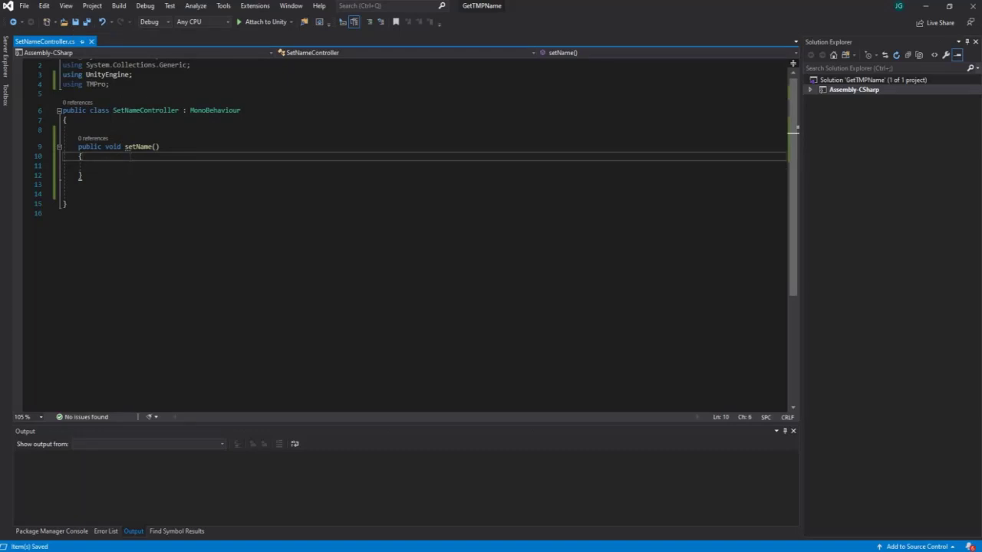
# Insert blank lines inside the setName method body and save the script.
pyautogui.click(130, 167)
pyautogui.press('Return')
pyautogui.press('Return')
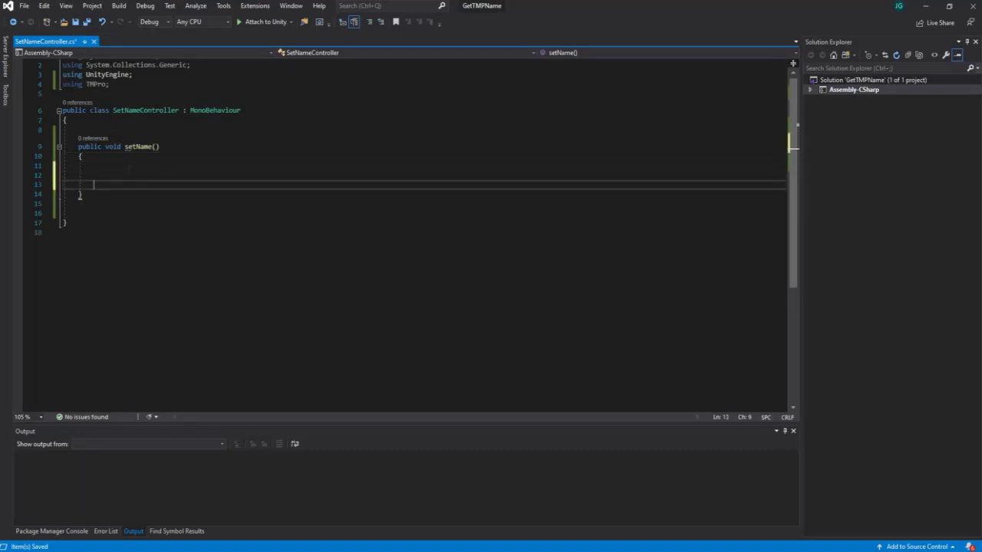
pyautogui.hotkey('ctrl', 's')
pyautogui.press('Up')
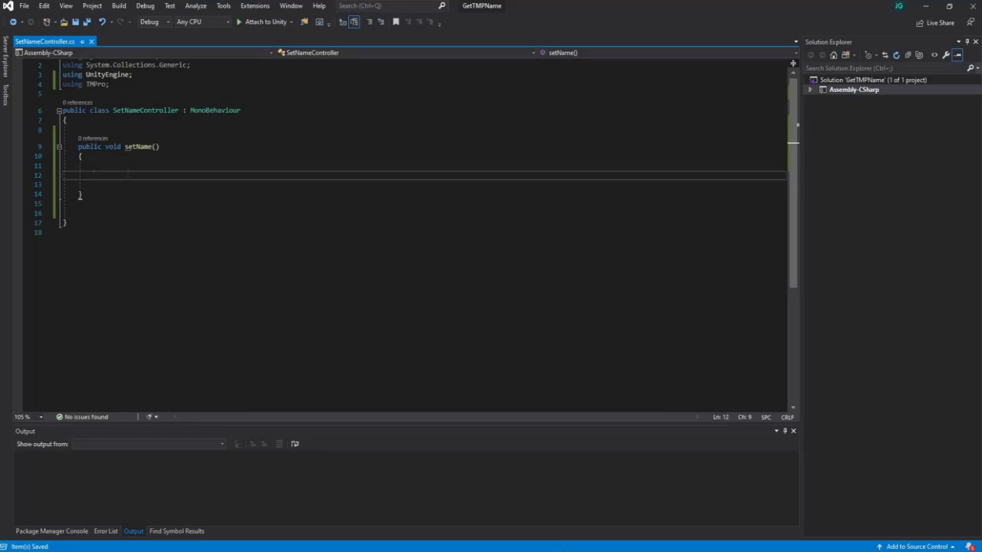
# Add blank lines above the setName method and declare the field "public TextMeshProUGUI user_name;" there.
pyautogui.click(144, 129)
pyautogui.press('Return')
pyautogui.press('Return')
pyautogui.click(151, 132)
pyautogui.press('Return')
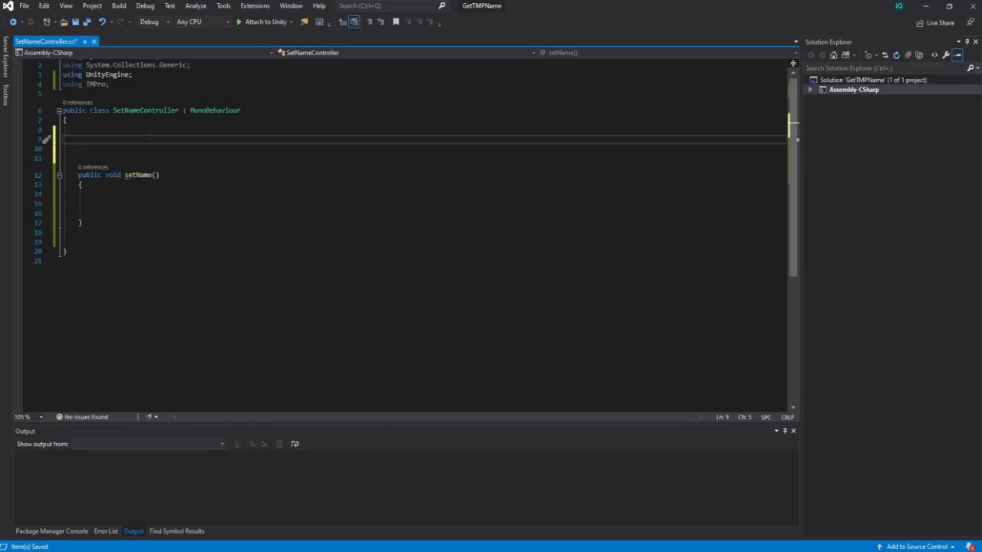
pyautogui.write('public')
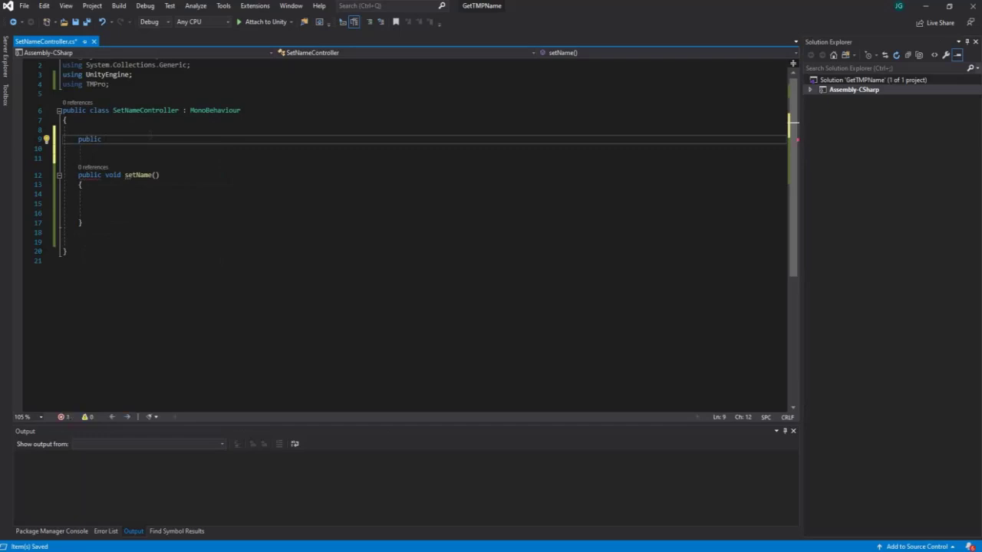
pyautogui.write('Text')
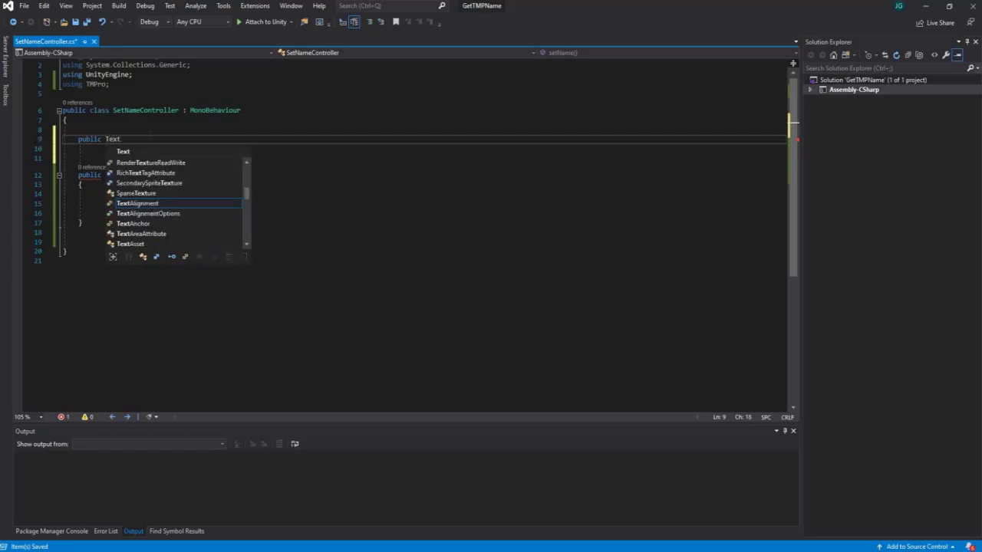
pyautogui.write('Mesh')
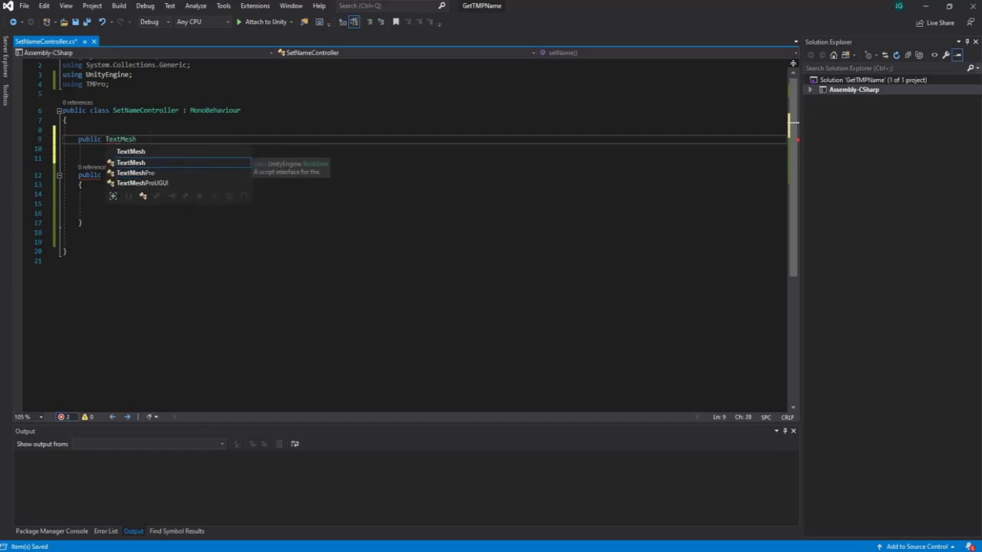
pyautogui.press('Down')
pyautogui.press('Down')
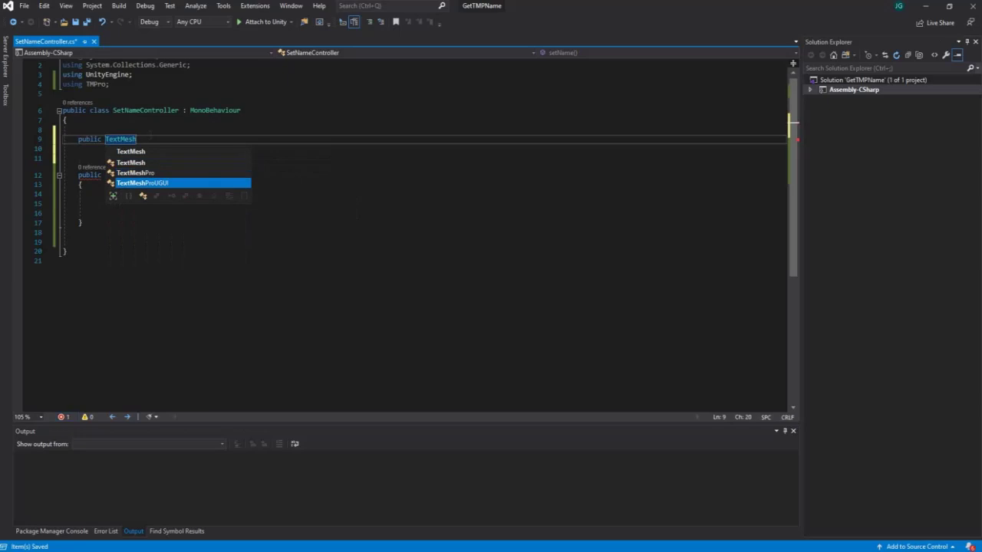
pyautogui.press('Tab')
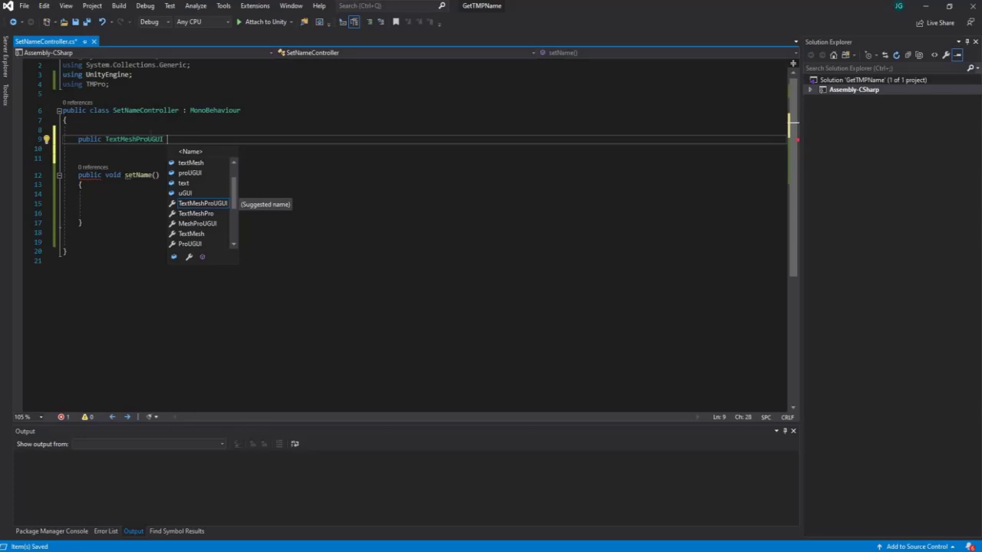
pyautogui.write('user_')
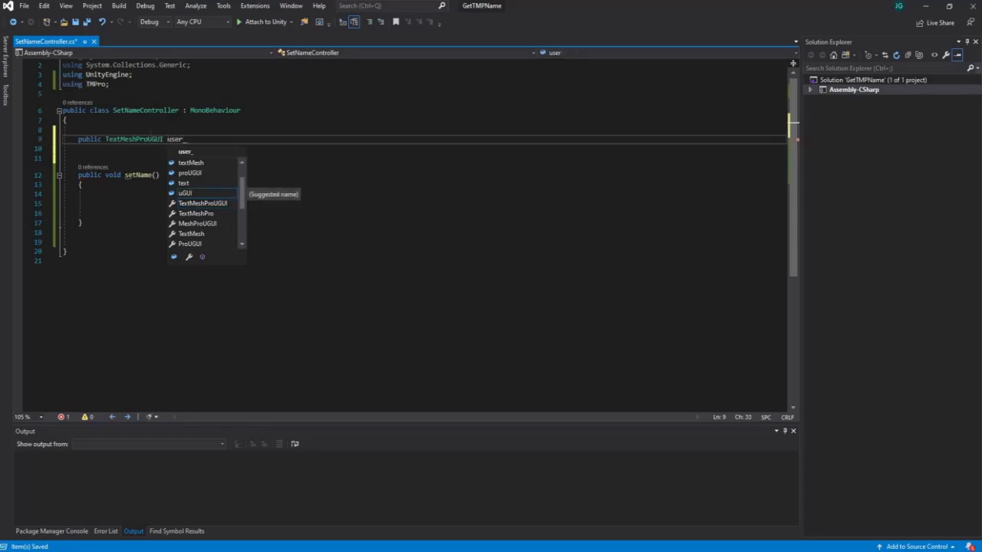
pyautogui.write('name;')
pyautogui.press('Return')
# Declare the field "public TMP_InputField user_inputField;" below the user_name field and save the script.
pyautogui.write('pu')
pyautogui.press('BackSpace')
pyautogui.press('BackSpace')
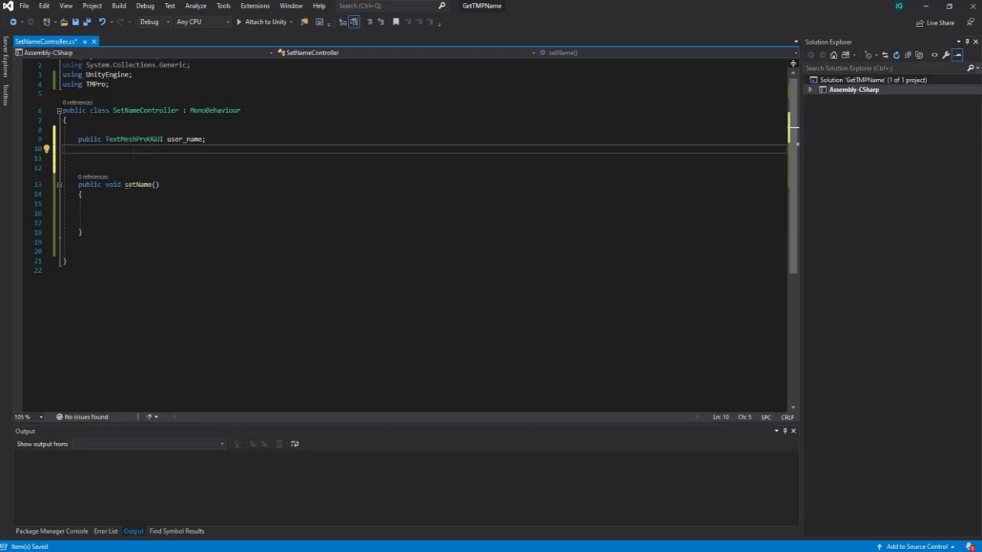
pyautogui.write('public TMP_')
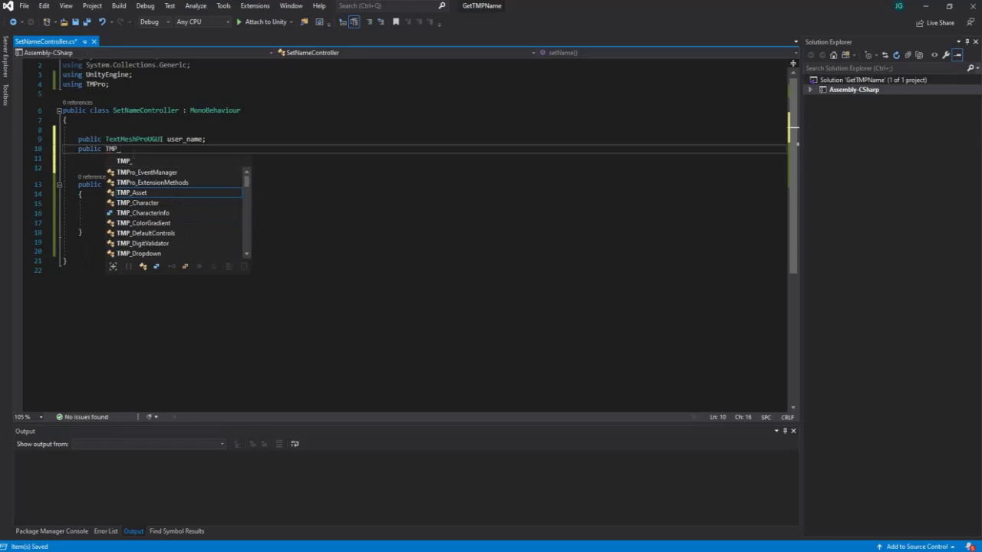
pyautogui.write('In')
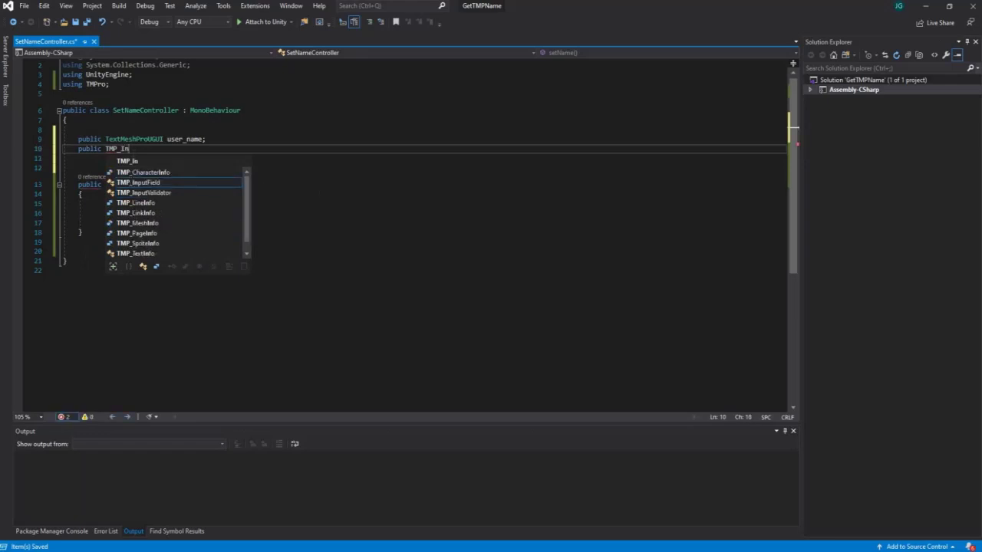
pyautogui.press('Tab')
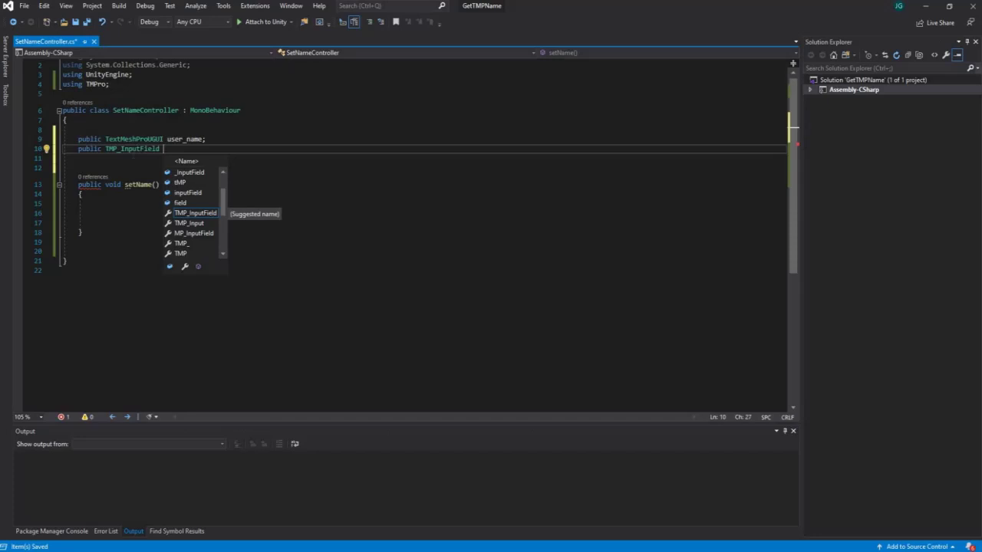
pyautogui.write('user')
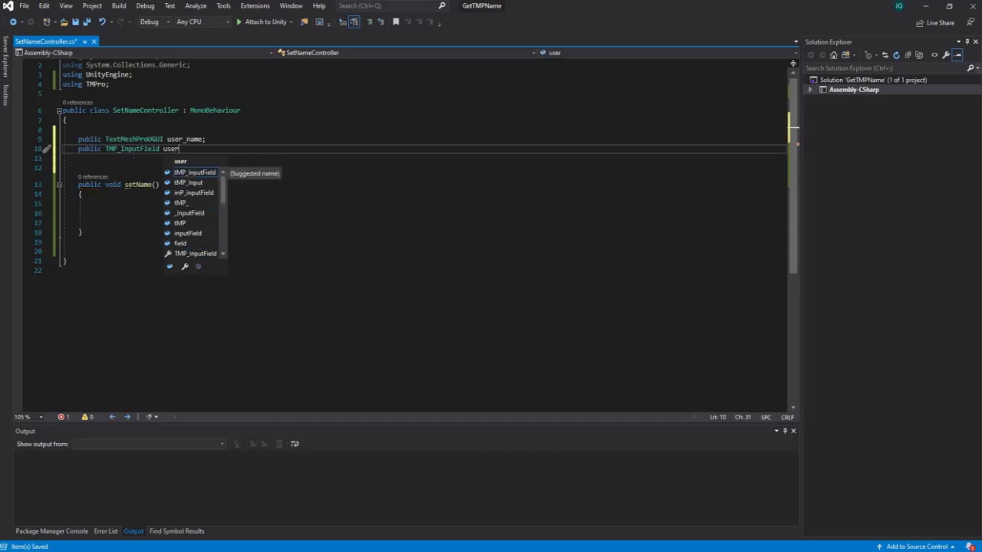
pyautogui.write('_inputField')
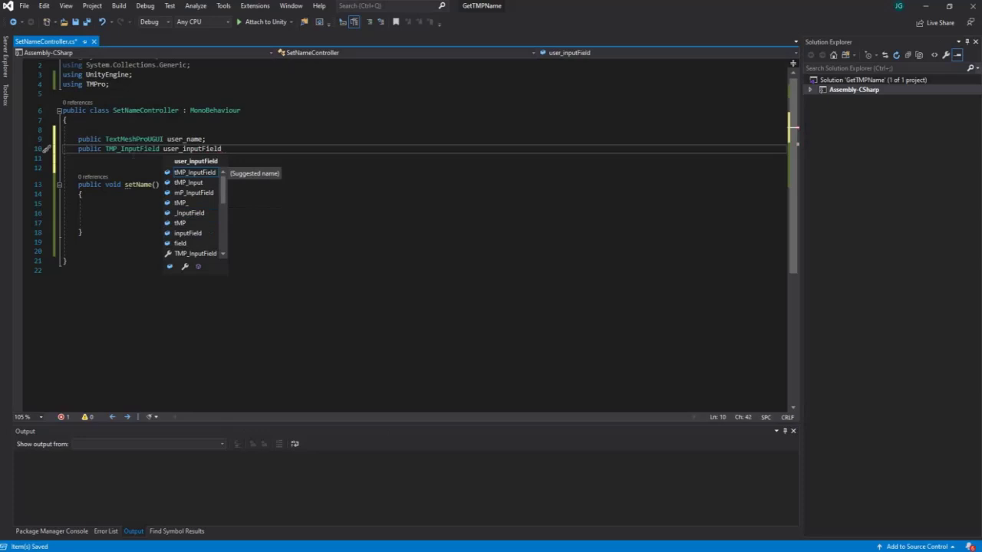
pyautogui.write(';')
pyautogui.click(148, 204)
pyautogui.hotkey('ctrl', 's')
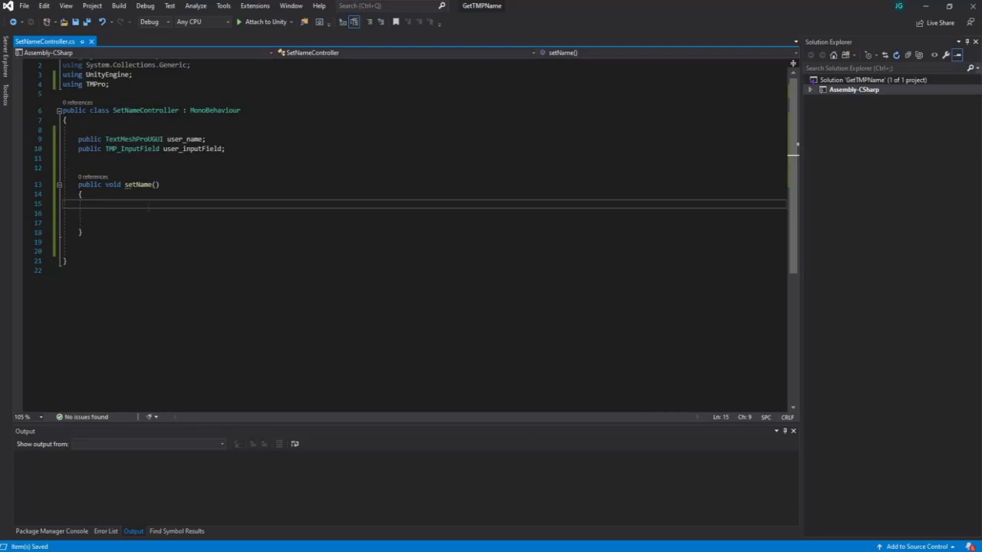
# Add the statement "user_name.text = user_inputField.text;" inside the setName method and save the script.
pyautogui.write('userm')
pyautogui.press('Tab')
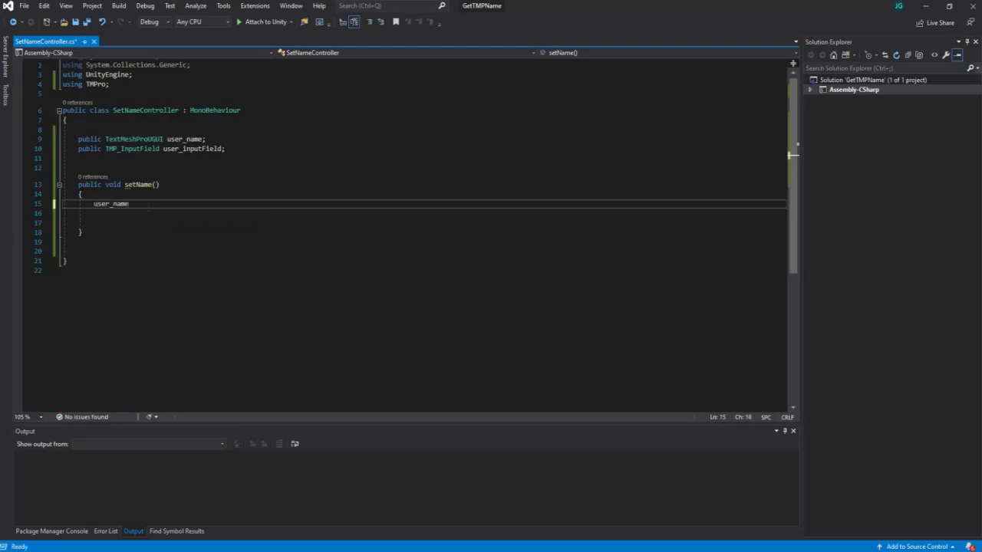
pyautogui.write('.text')
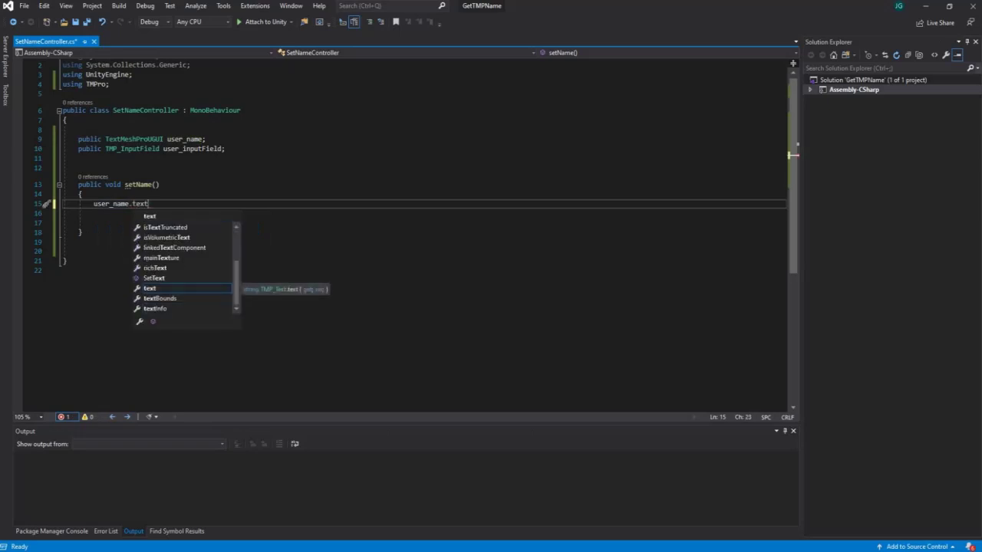
pyautogui.write(' = user')
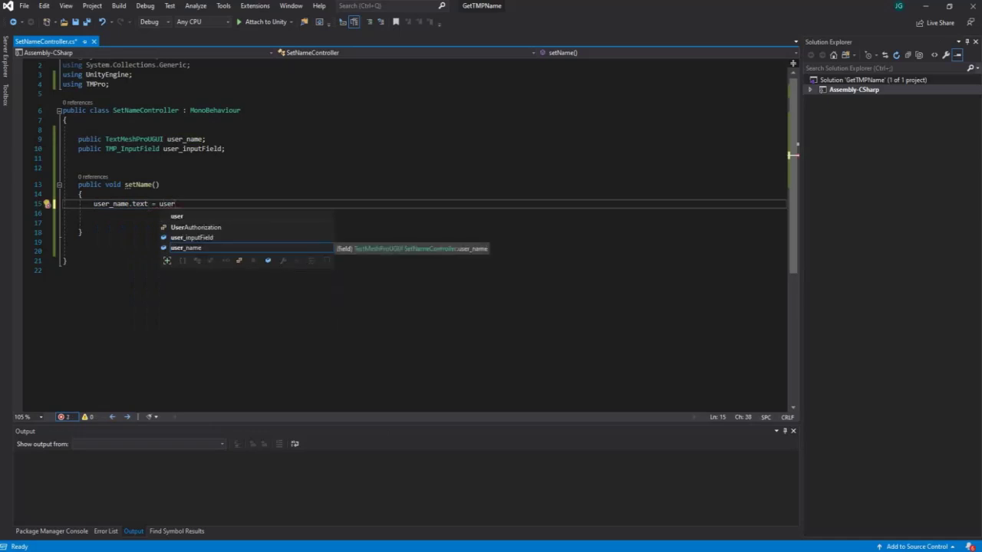
pyautogui.press('Up')
pyautogui.press('Tab')
pyautogui.write('.text')
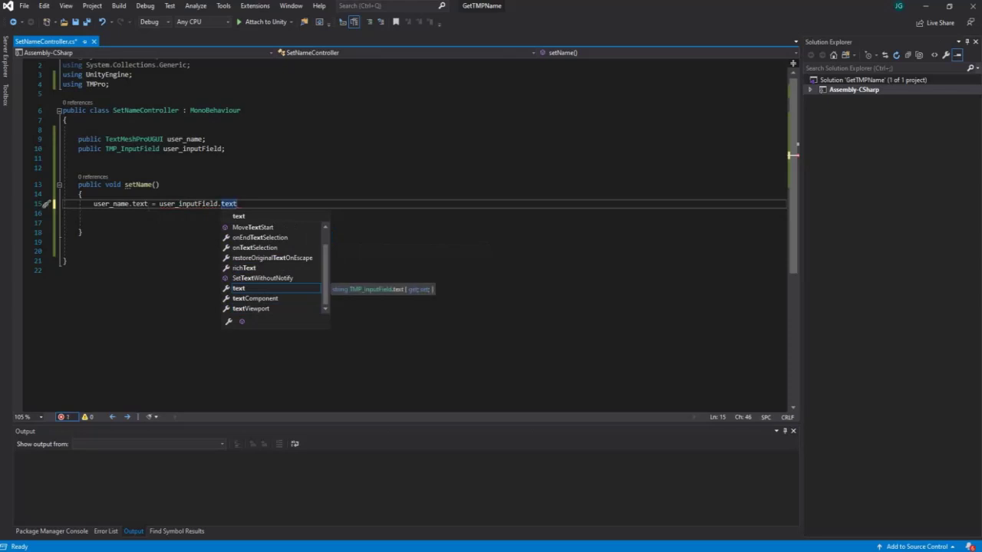
pyautogui.write(';')
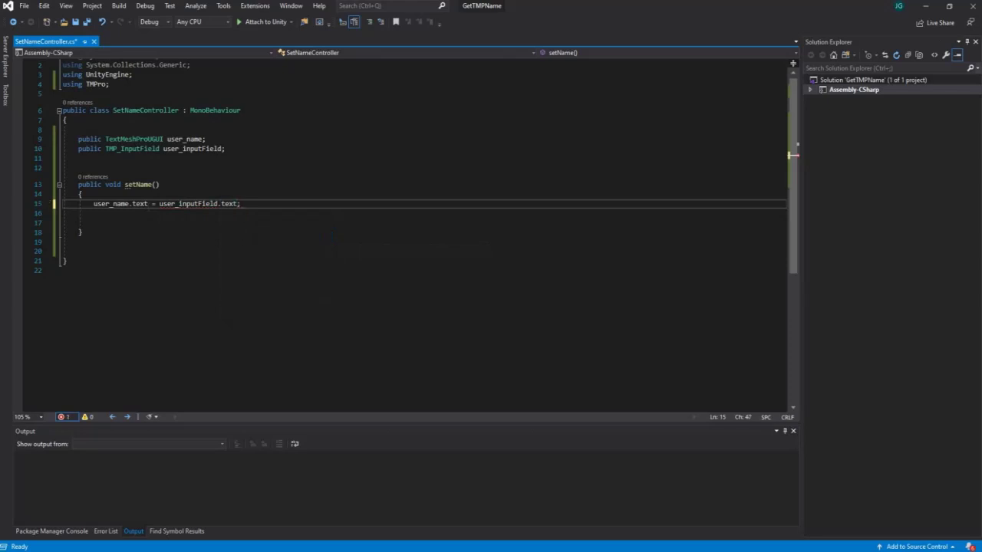
pyautogui.hotkey('ctrl', 's')
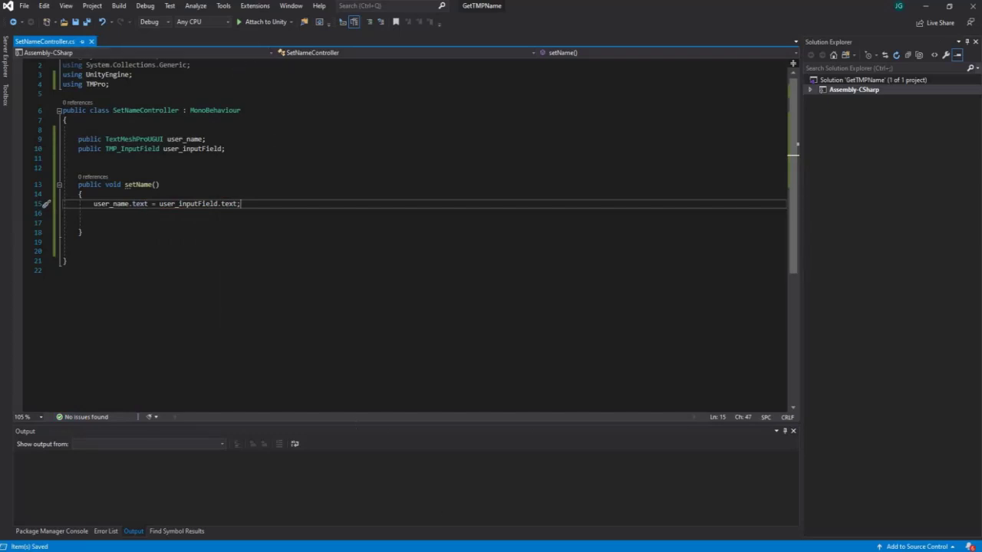
# Switch to Unity, create an empty GameObject at the root of SampleScene and reset its Transform.
pyautogui.hotkey('alt', 'Tab')
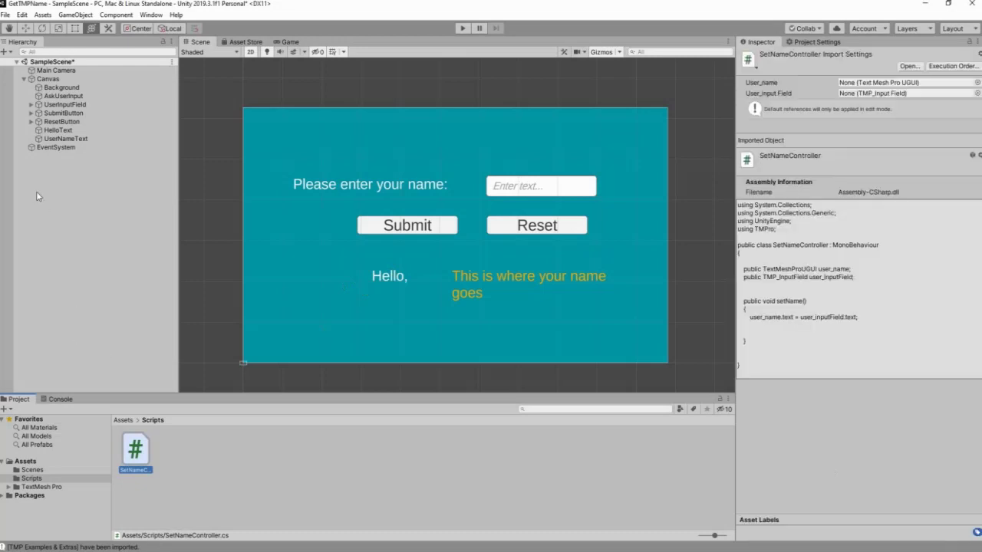
pyautogui.click(44, 172)
pyautogui.rightClick(45, 170)
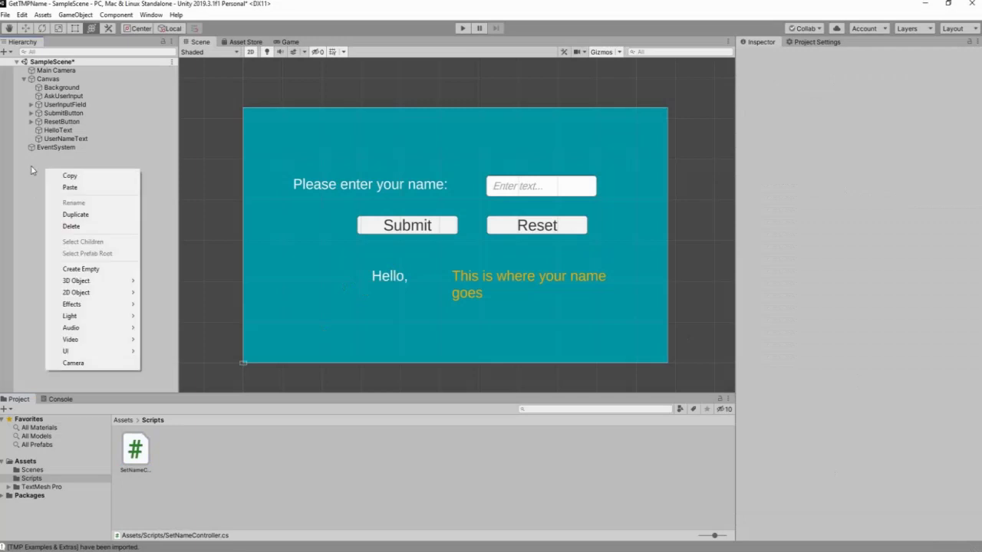
pyautogui.click(32, 171)
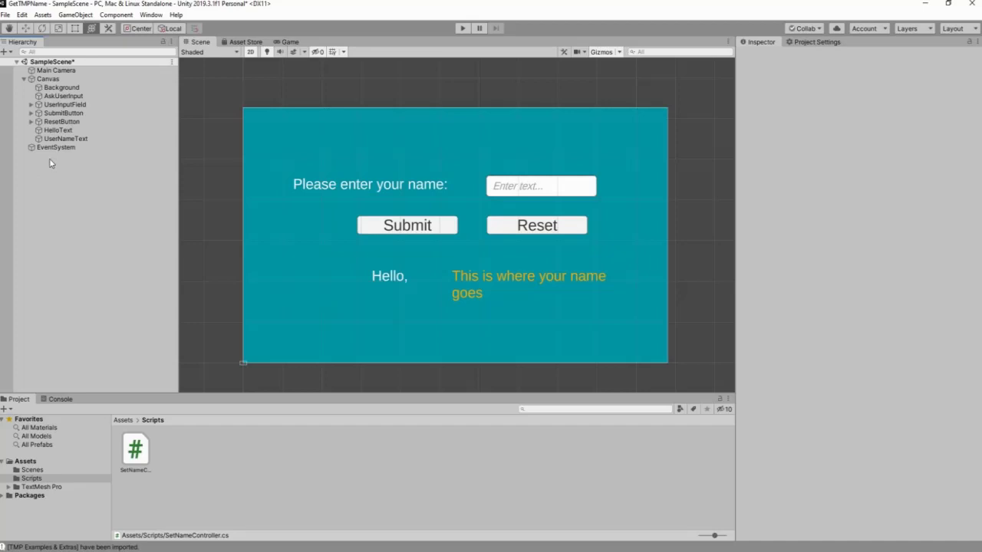
pyautogui.rightClick(33, 170)
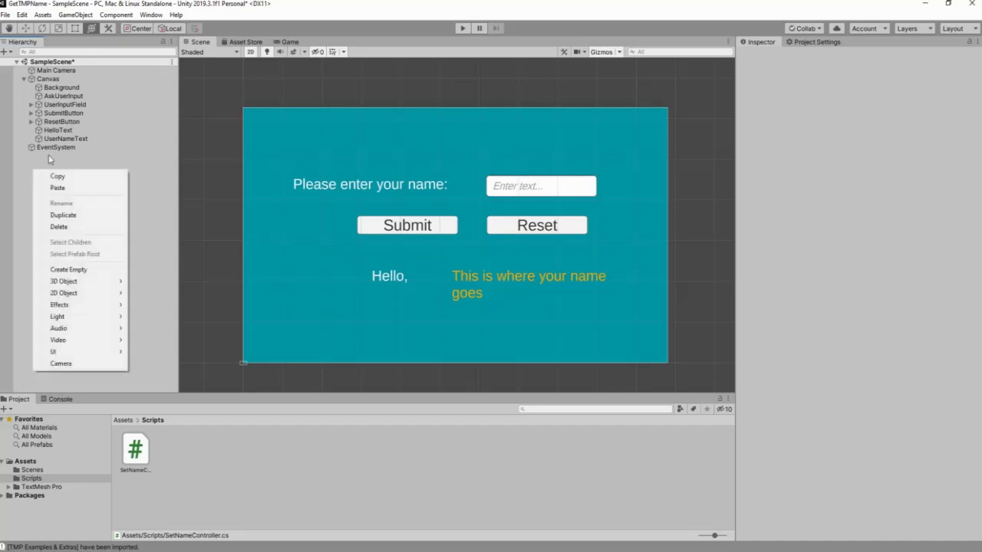
pyautogui.click(77, 271)
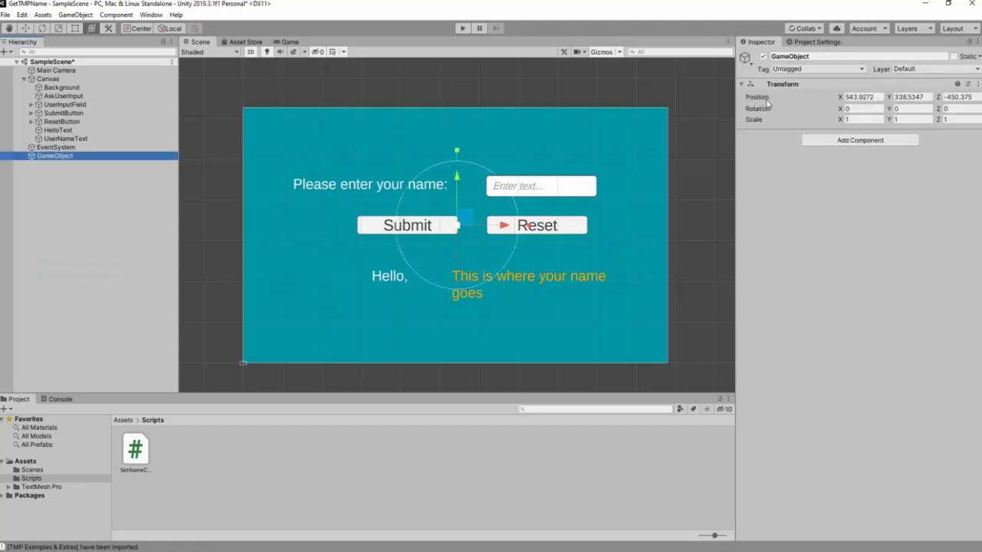
pyautogui.click(976, 84)
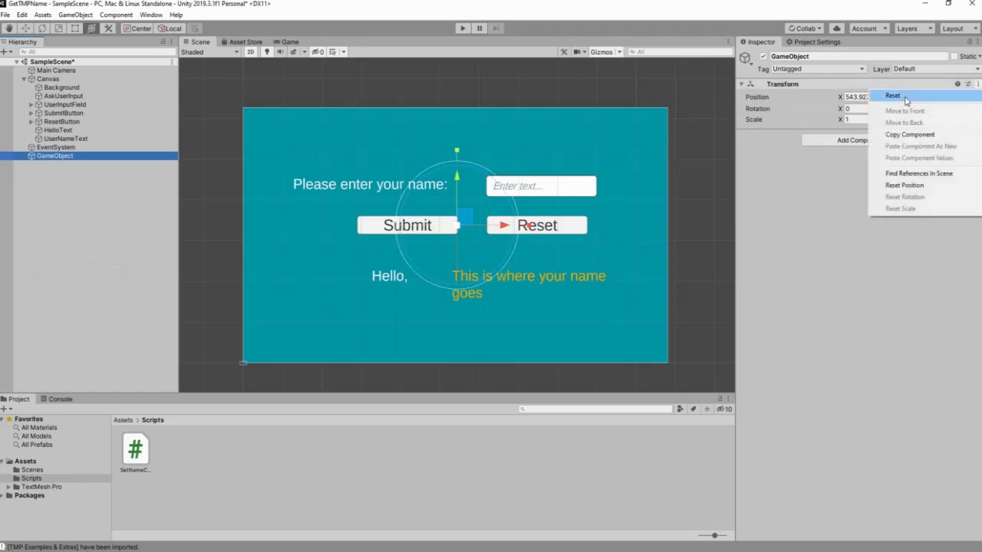
pyautogui.click(895, 95)
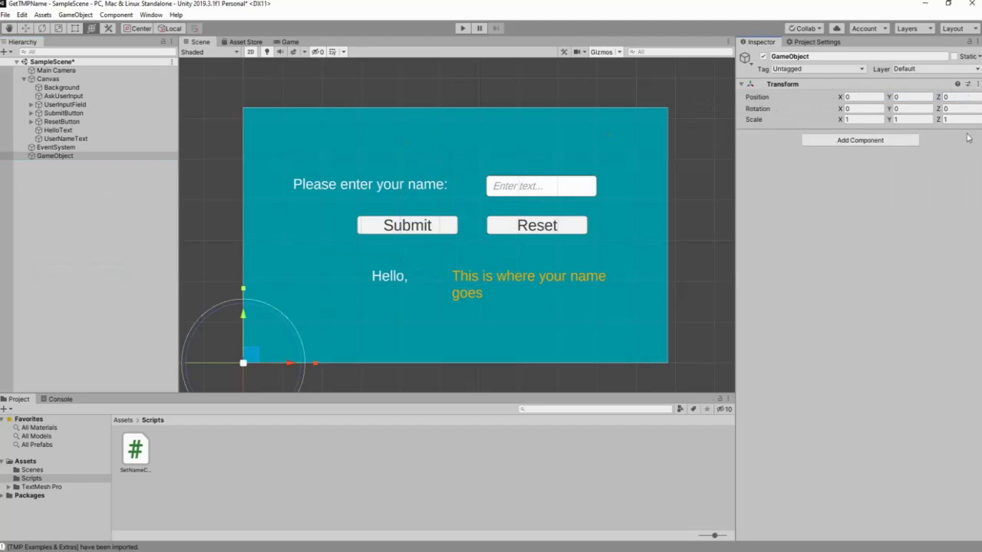
# Rename the empty GameObject as NameController and attach the SetNameController script to it.
pyautogui.rightClick(48, 158)
pyautogui.click(88, 189)
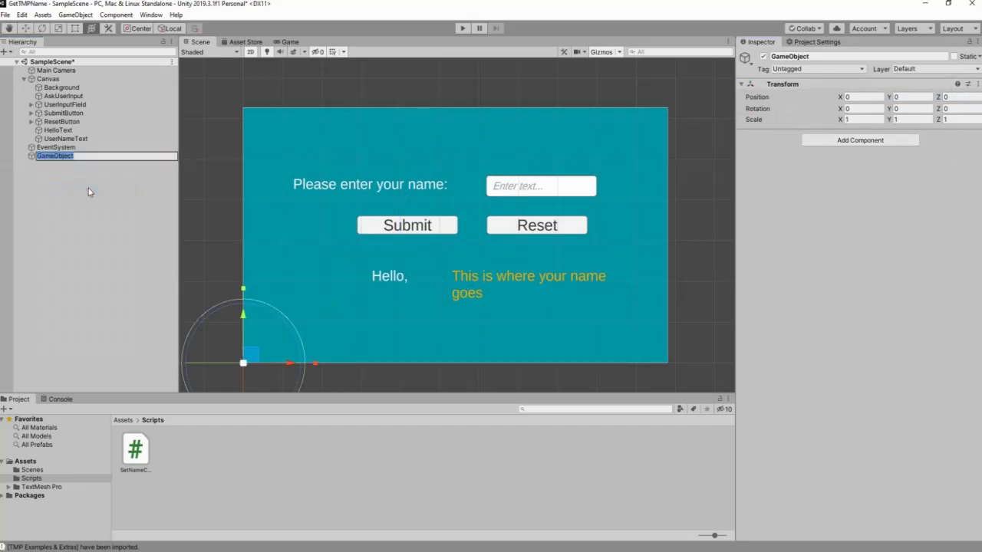
pyautogui.write('NameController')
pyautogui.press('Return')
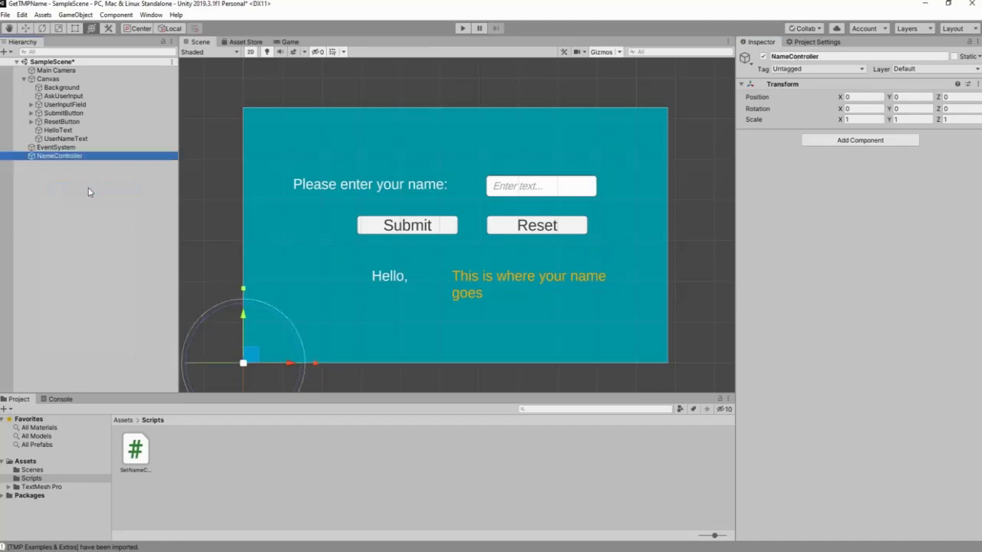
pyautogui.moveTo(140, 458); pyautogui.dragTo(66, 158)
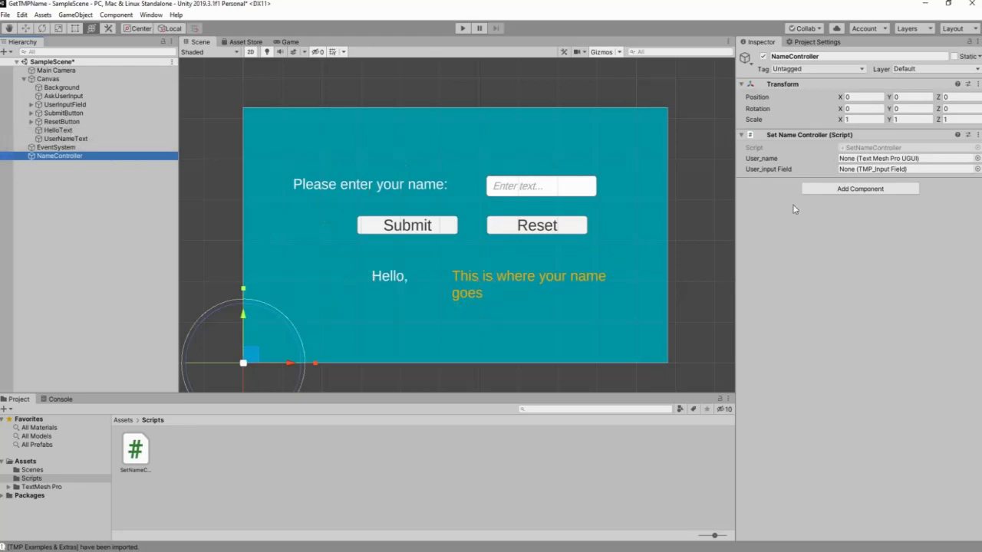
# Examine the UserInputField and UserNameText objects and the NameController's two unassigned script fields.
pyautogui.click(485, 186)
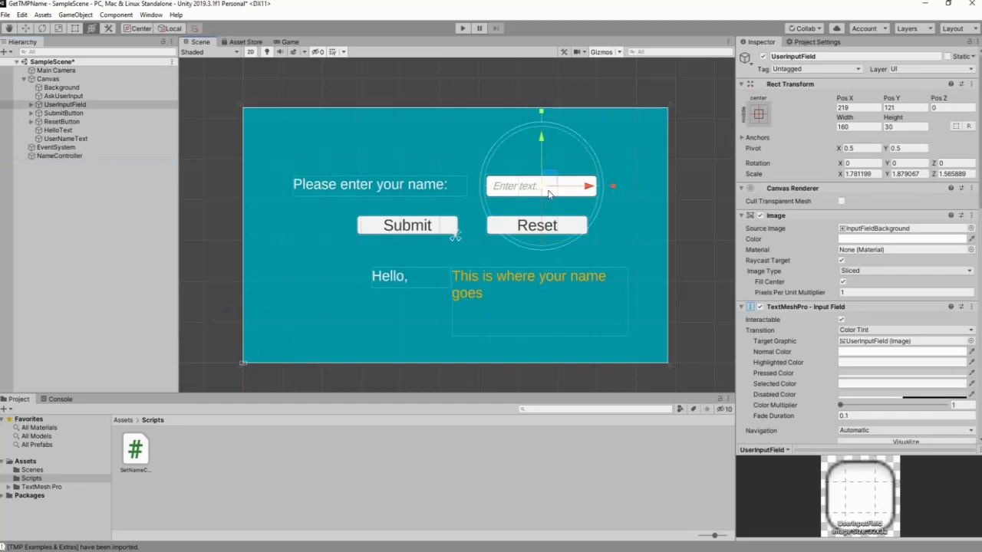
pyautogui.click(59, 155)
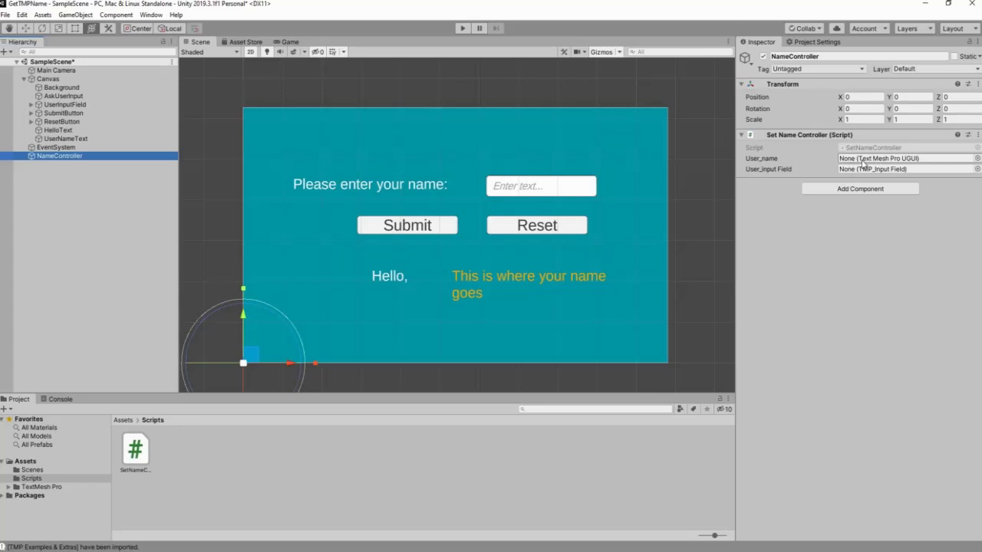
pyautogui.click(480, 282)
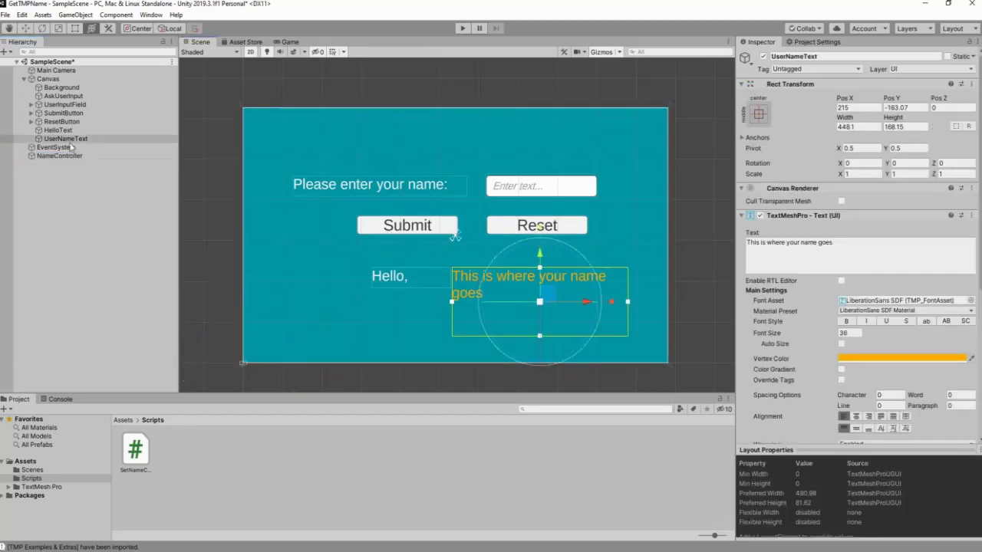
# Assign the UserNameText object to the User_name field of the NameController's Set Name Controller script.
pyautogui.click(68, 142)
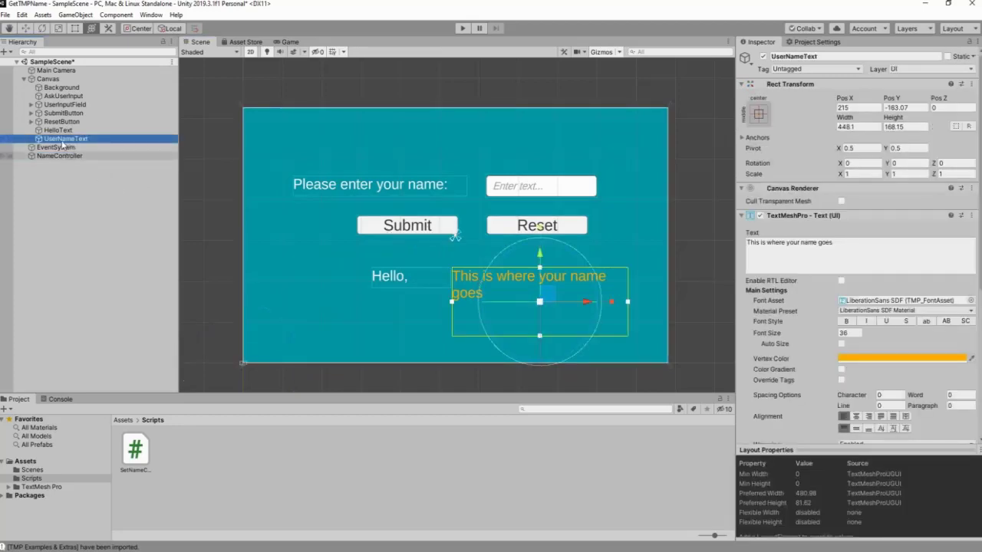
pyautogui.click(67, 156)
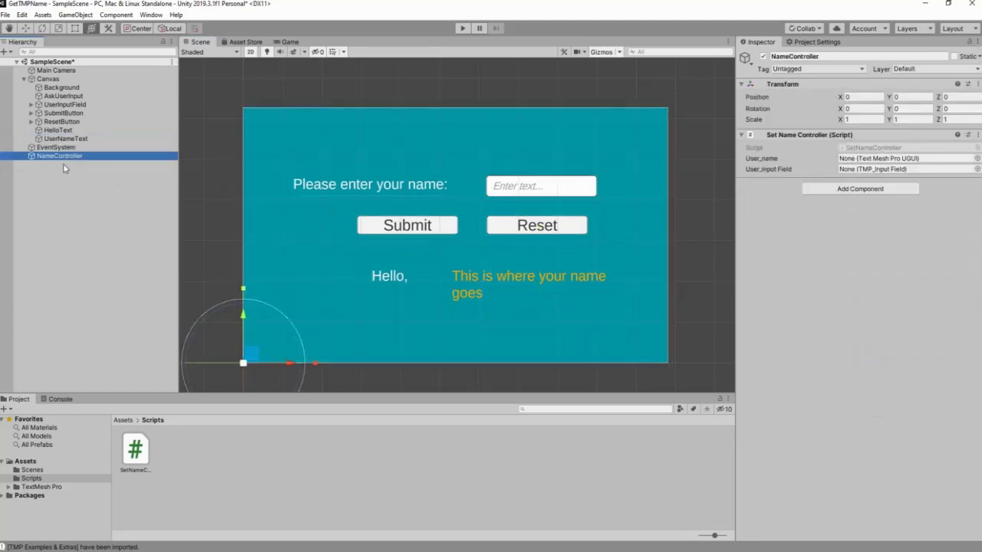
pyautogui.moveTo(62, 139); pyautogui.dragTo(875, 160)
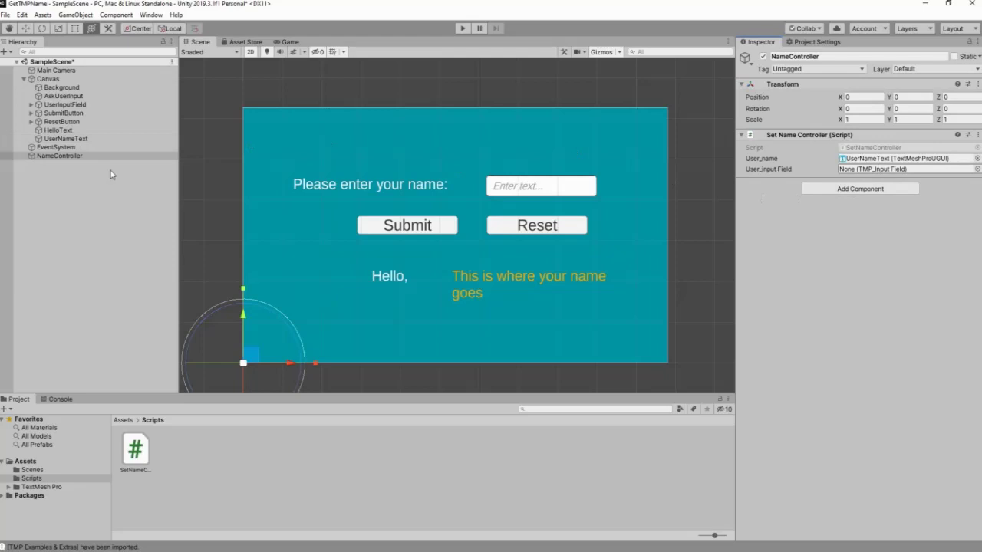
# Assign the UserInputField object to the User_input Field reference of the NameController's Set Name Controller script.
pyautogui.moveTo(61, 139); pyautogui.dragTo(889, 170)
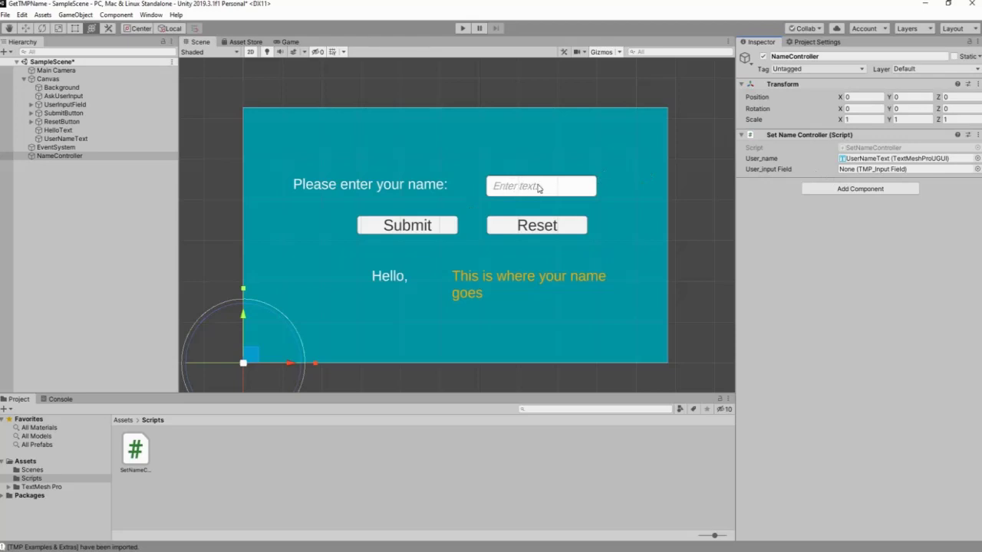
pyautogui.moveTo(60, 139); pyautogui.dragTo(526, 186)
pyautogui.click(61, 105)
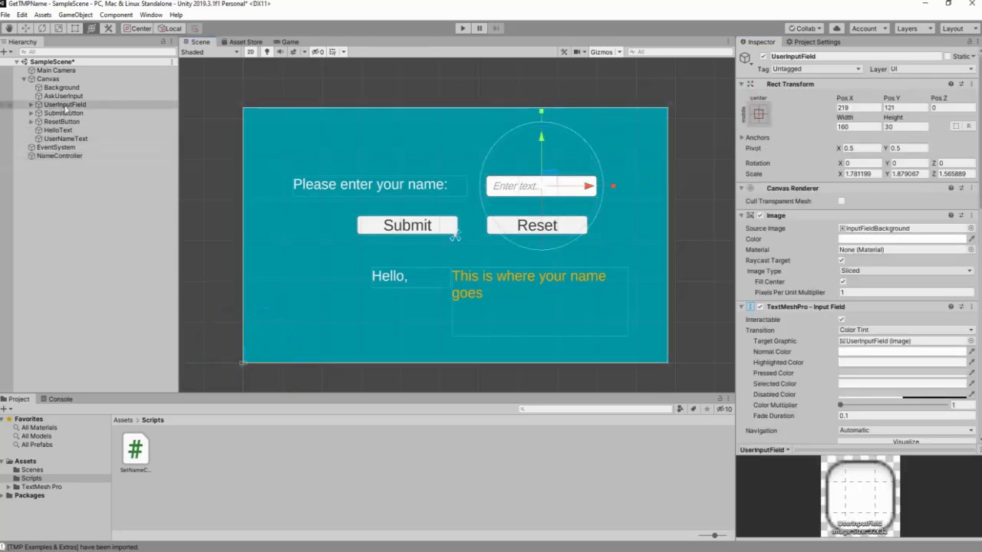
pyautogui.click(60, 155)
pyautogui.moveTo(59, 106); pyautogui.dragTo(890, 169)
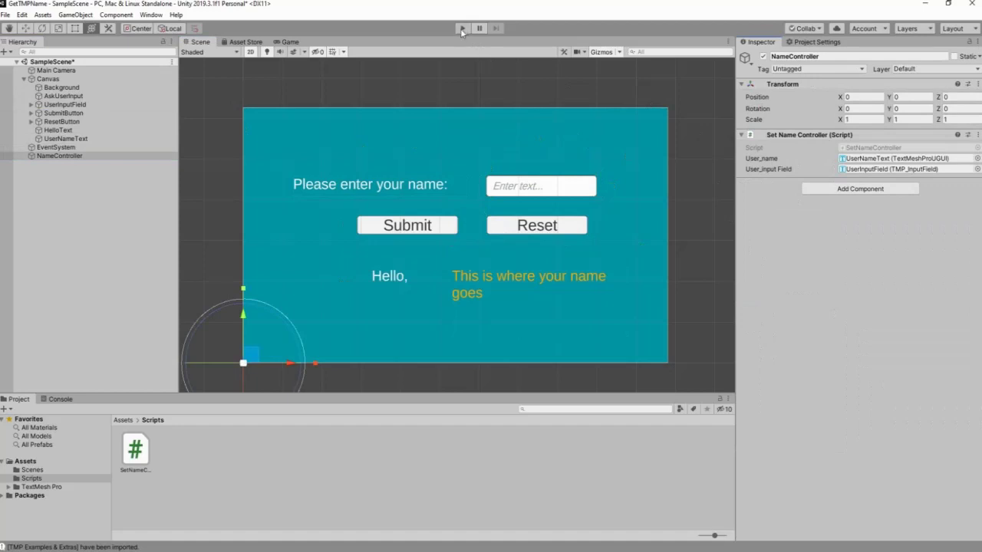
# Test the scene in play mode by entering a first name in the input field and submitting it, then stop the run.
pyautogui.click(285, 43)
pyautogui.scroll(-1, 553, 245)
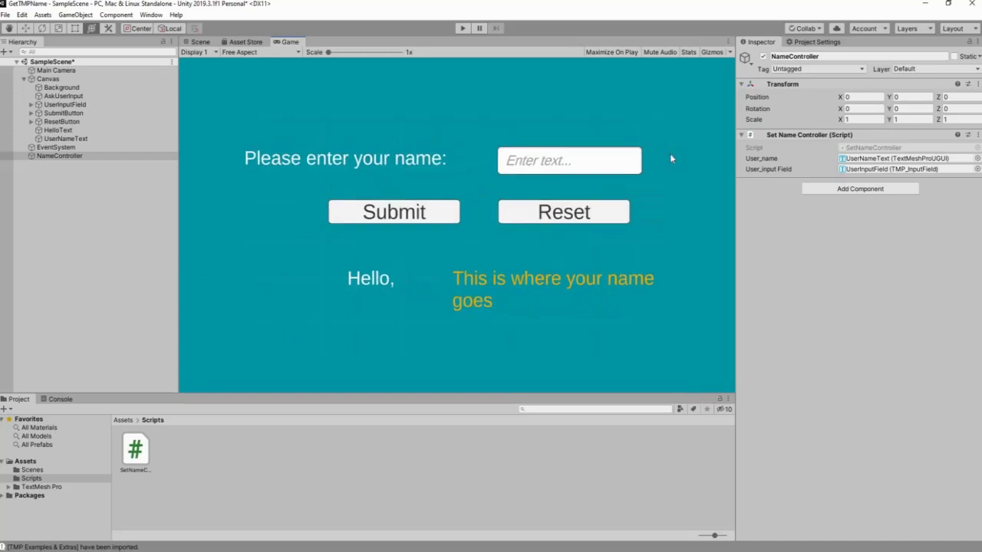
pyautogui.click(199, 42)
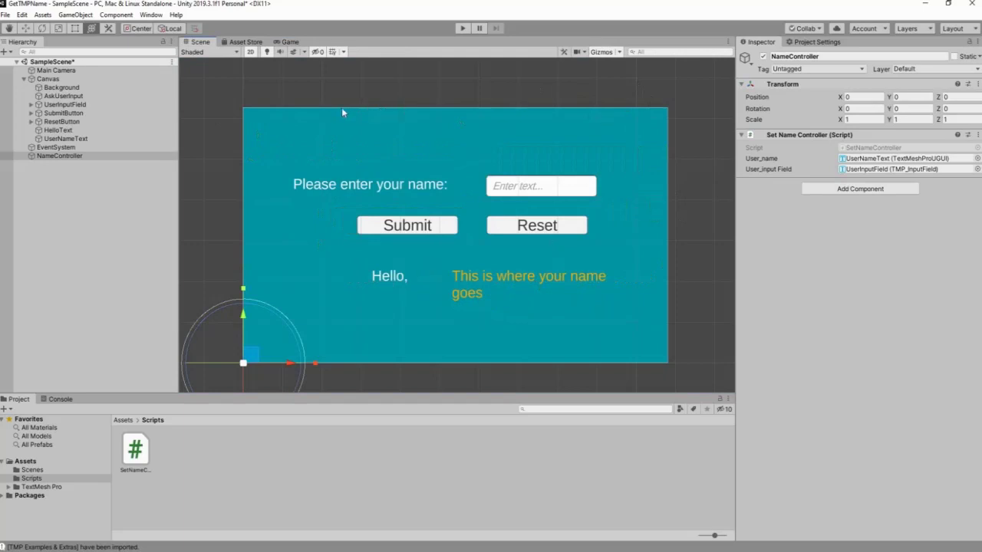
pyautogui.click(293, 42)
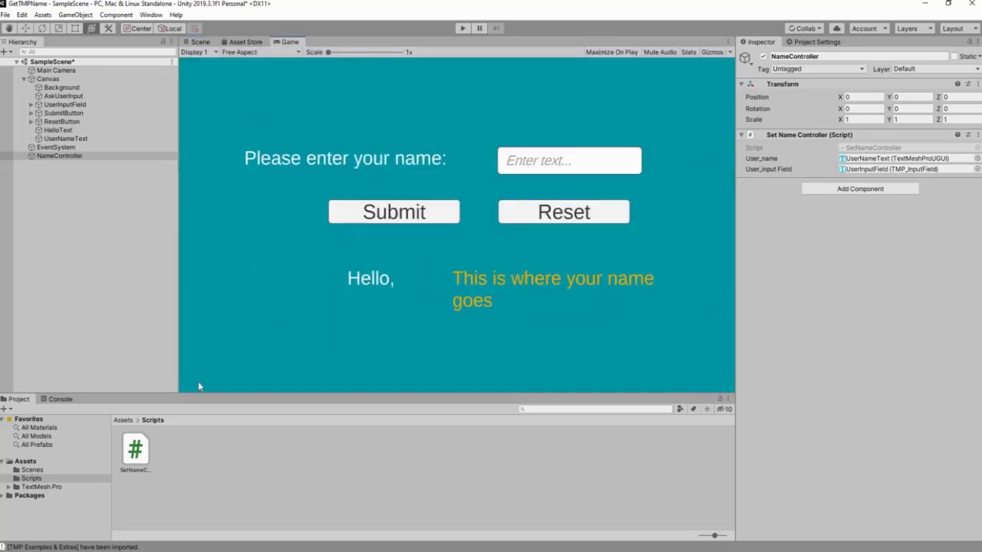
pyautogui.click(461, 29)
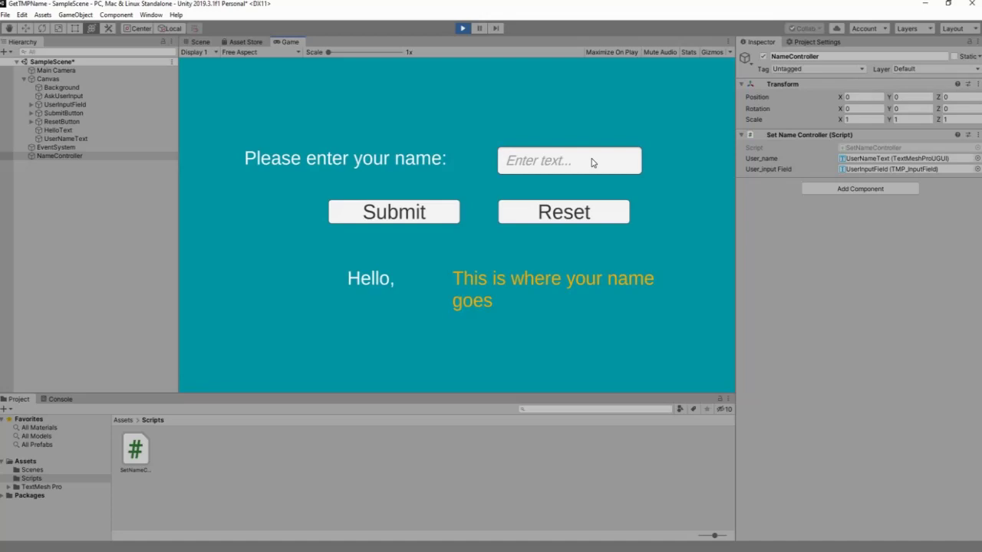
pyautogui.write('Jason')
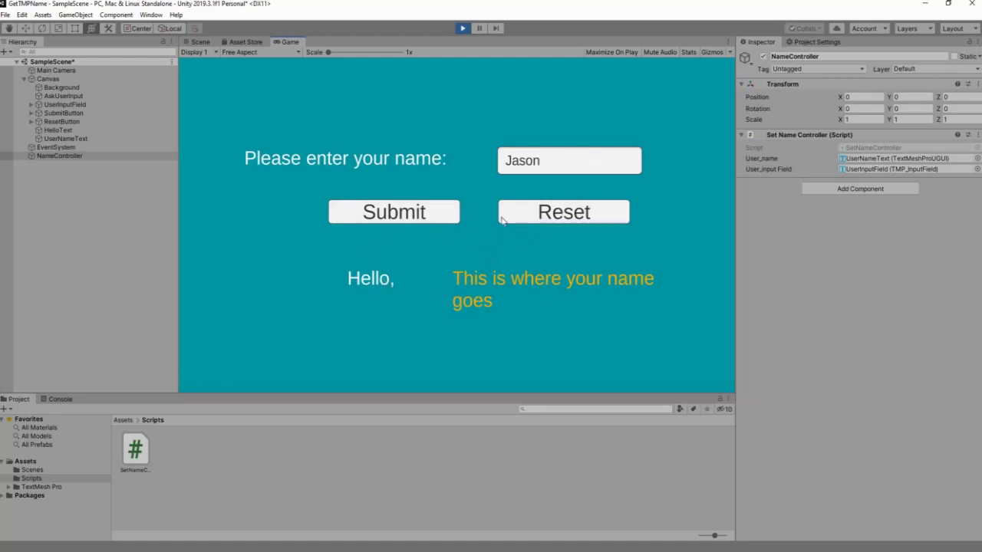
pyautogui.click(391, 215)
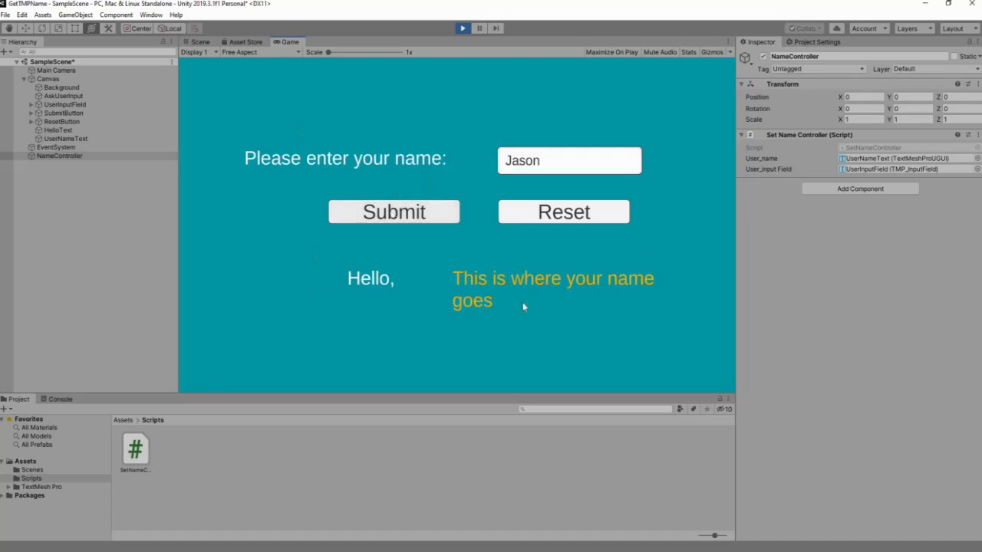
pyautogui.click(462, 28)
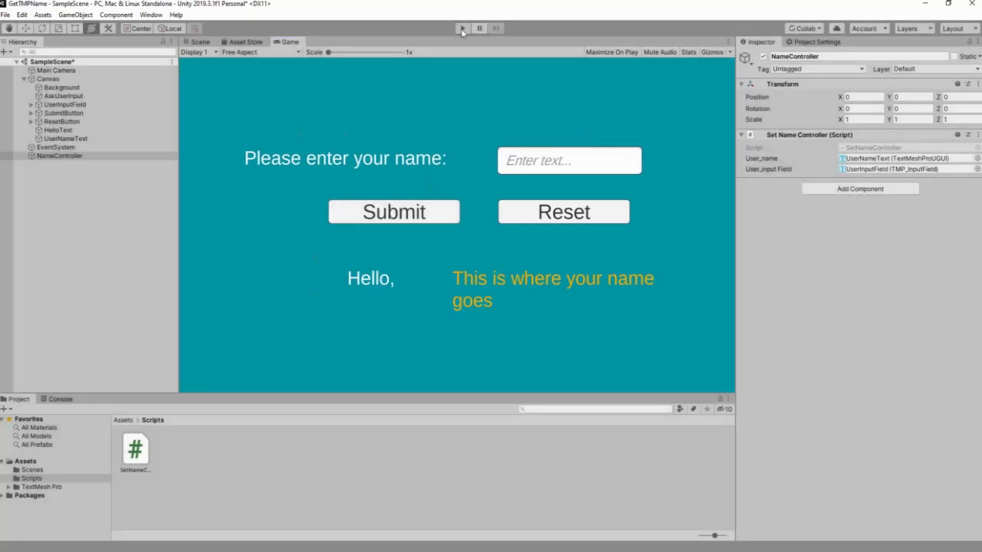
# Add an On Click event to SubmitButton that calls SetNameController.setName on the NameController object.
pyautogui.click(201, 43)
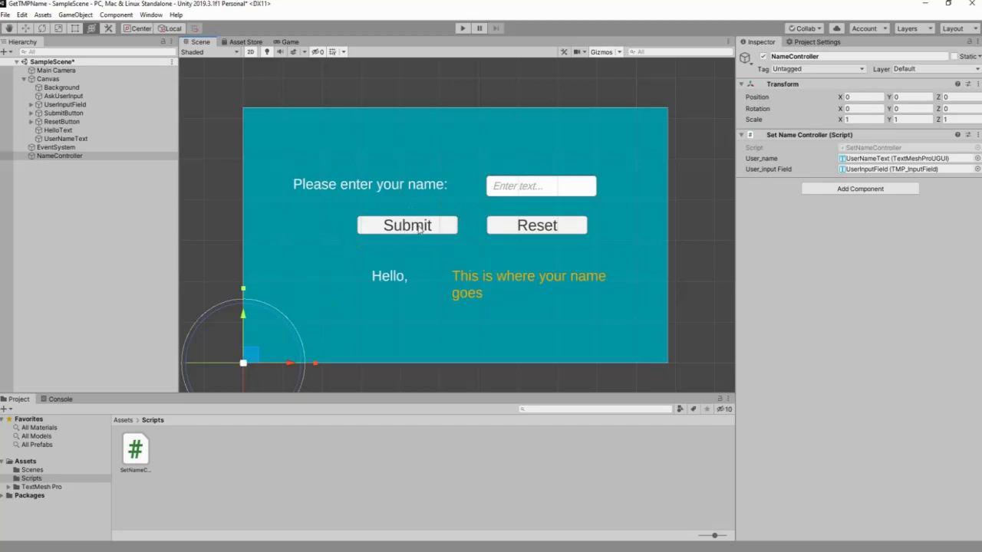
pyautogui.click(73, 114)
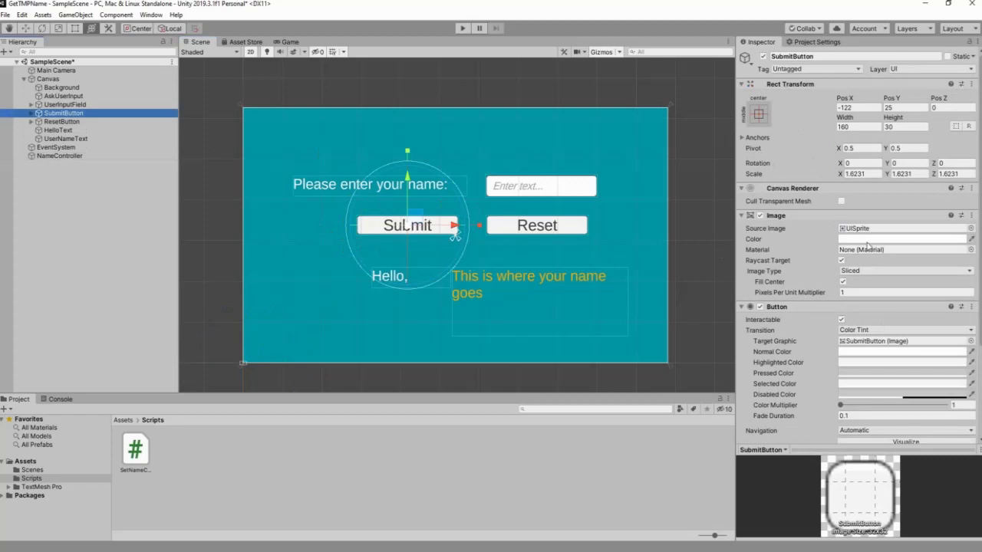
pyautogui.scroll(-3, 777, 353)
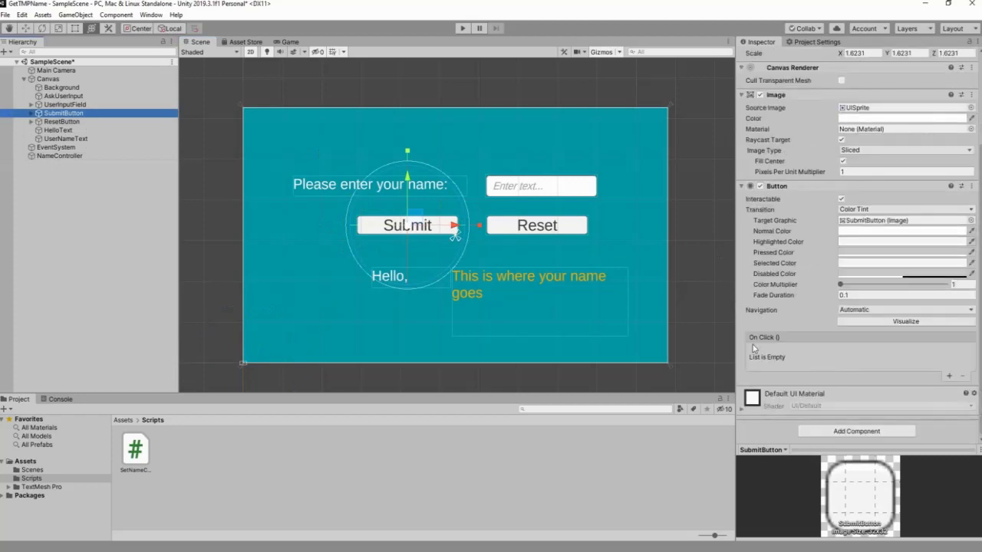
pyautogui.click(949, 376)
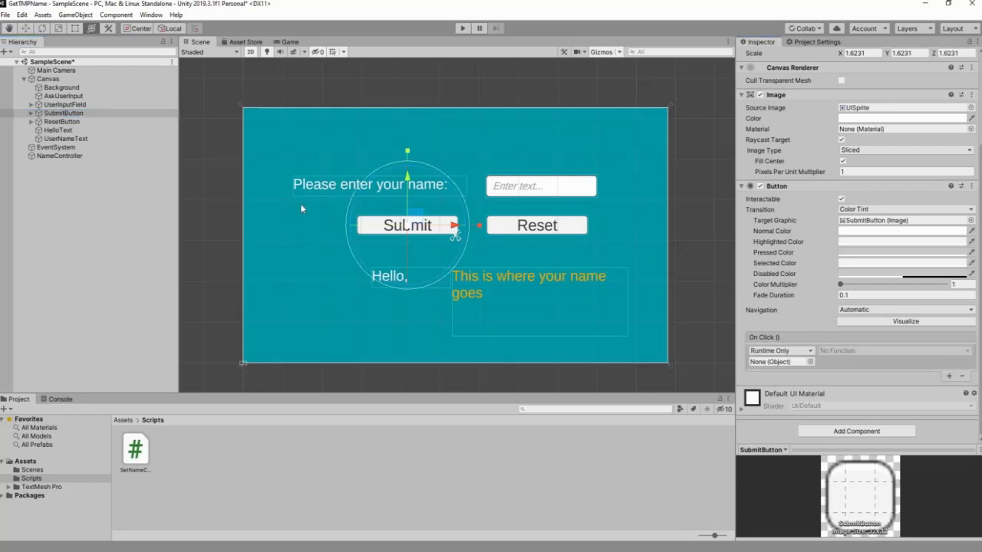
pyautogui.moveTo(55, 158); pyautogui.dragTo(760, 367)
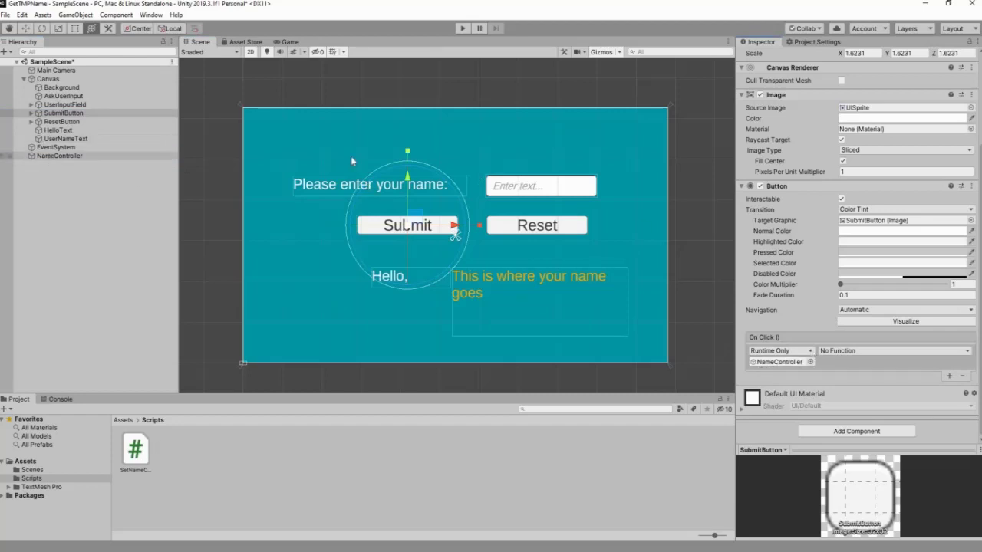
pyautogui.click(871, 353)
pyautogui.moveTo(879, 403)
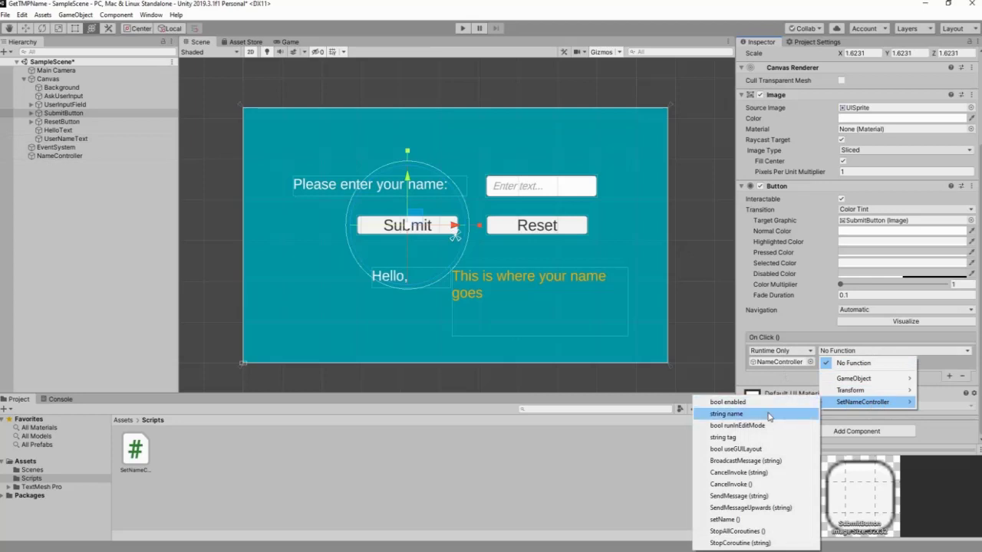
pyautogui.click(724, 521)
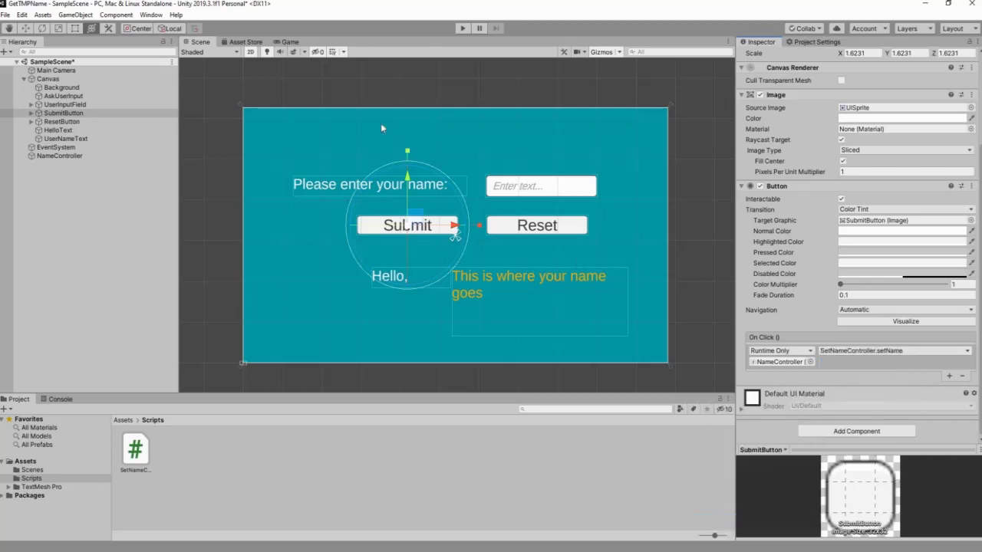
# Play the scene again, submit a first name to check SubmitButton's new On Click event, and exit play mode.
pyautogui.click(462, 29)
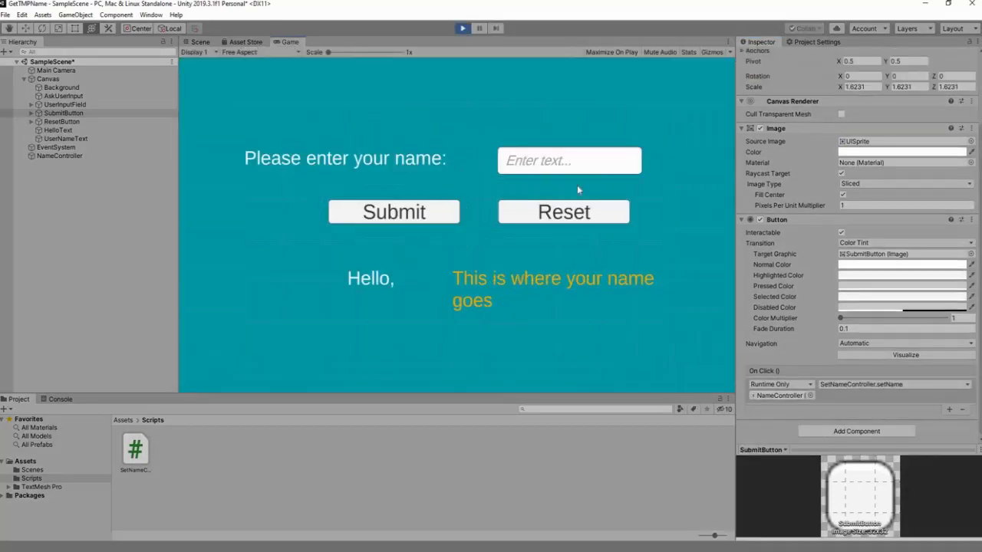
pyautogui.click(576, 164)
pyautogui.write('Jason')
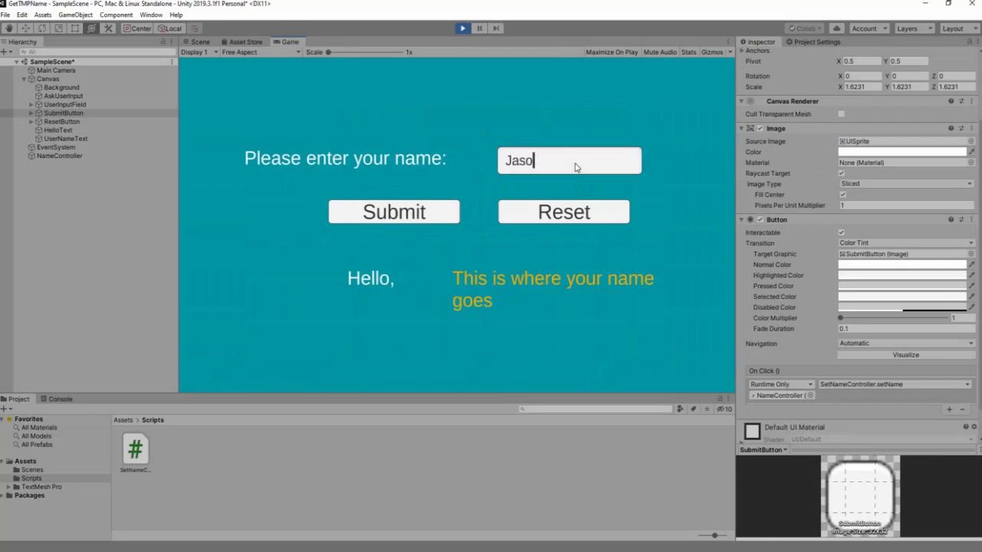
pyautogui.click(413, 218)
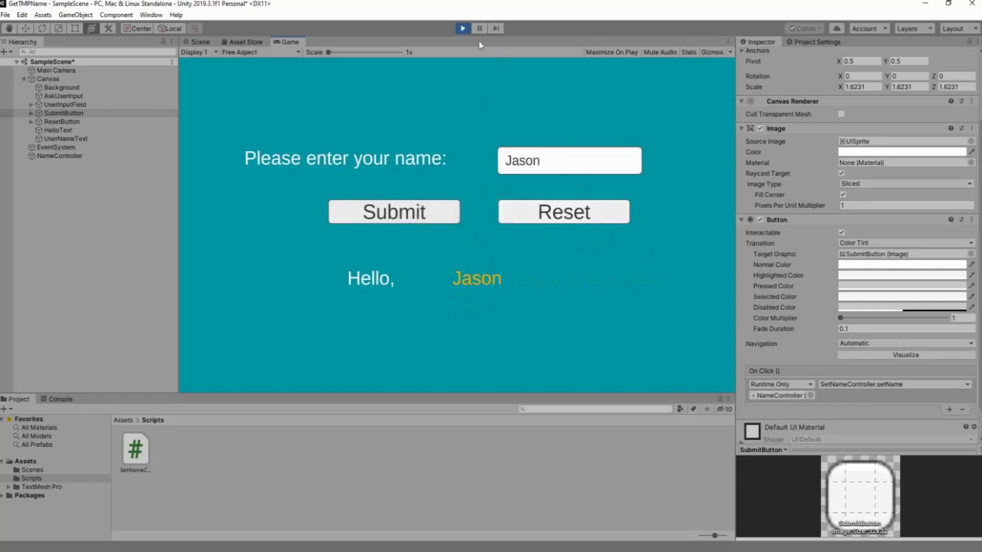
pyautogui.click(465, 30)
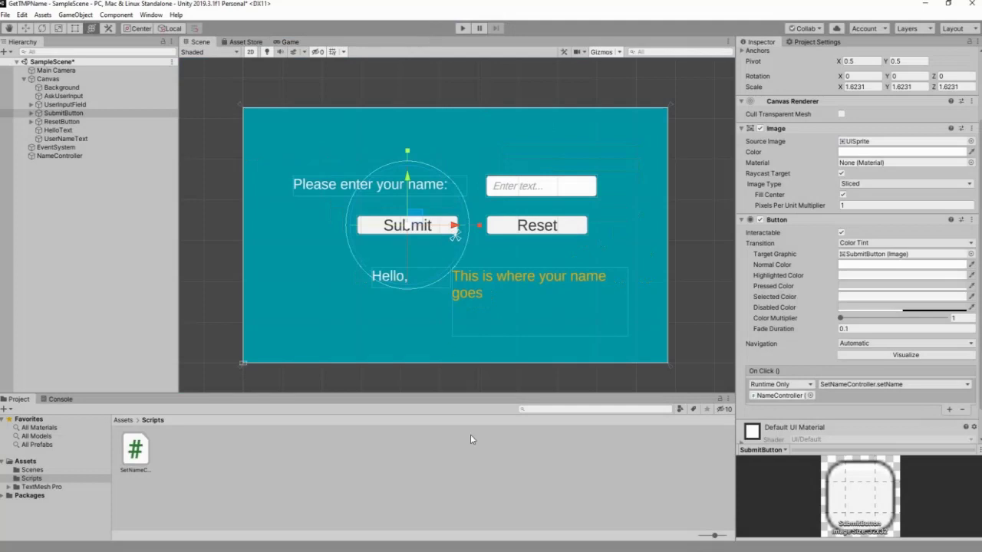
# Switch to Visual Studio and add an empty "public void resetName()" method below setName in SetNameController.cs.
pyautogui.hotkey('alt', 'Tab')
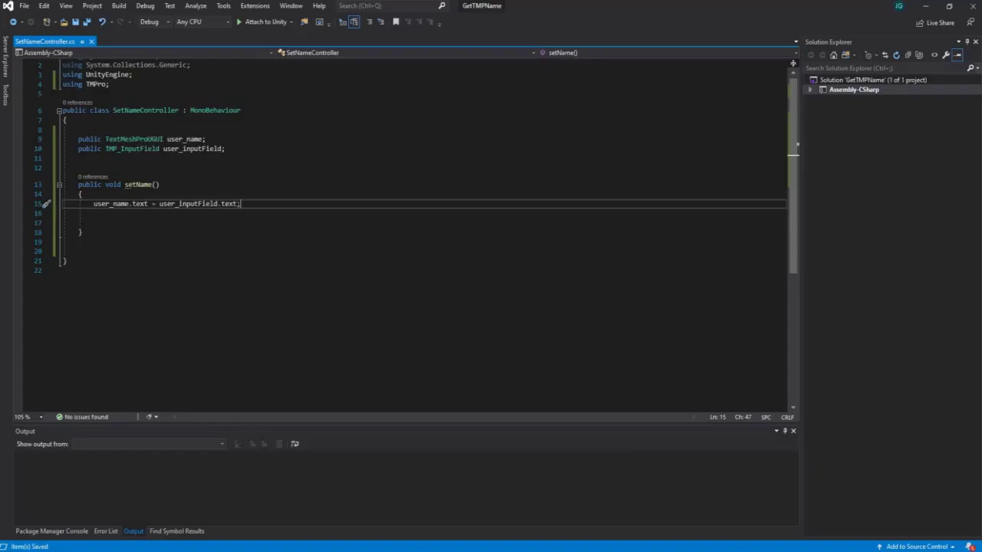
pyautogui.click(98, 223)
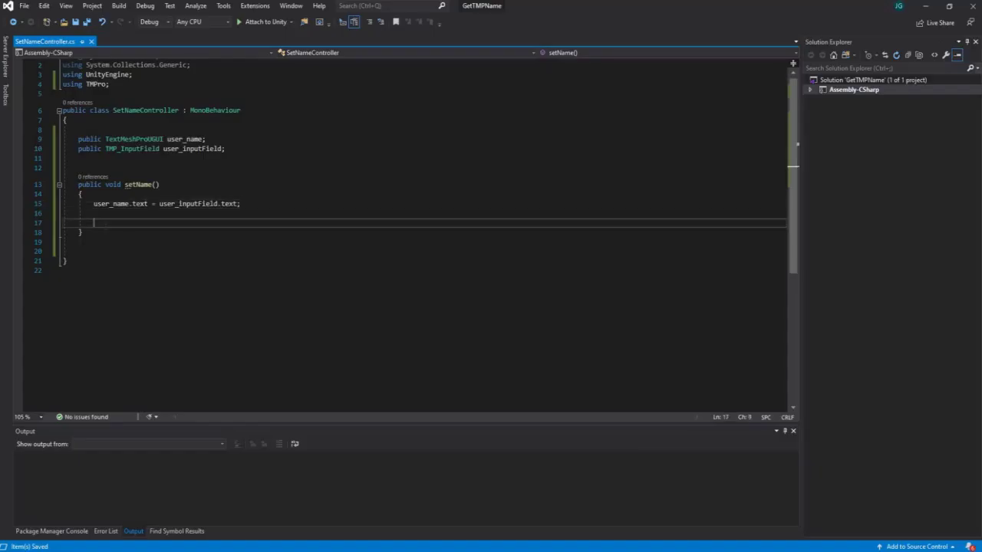
pyautogui.press('BackSpace')
pyautogui.click(118, 226)
pyautogui.press('Return')
pyautogui.press('Return')
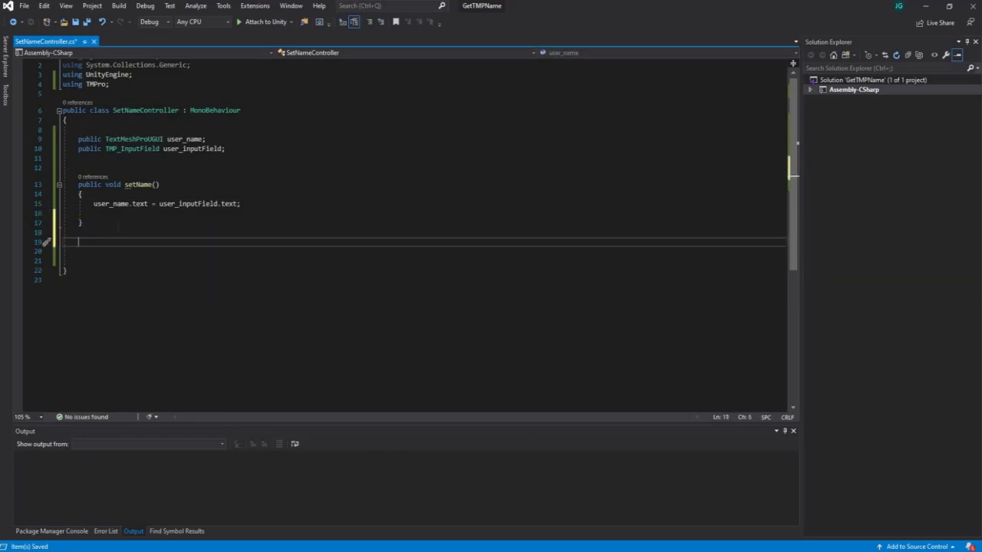
pyautogui.write('public void res')
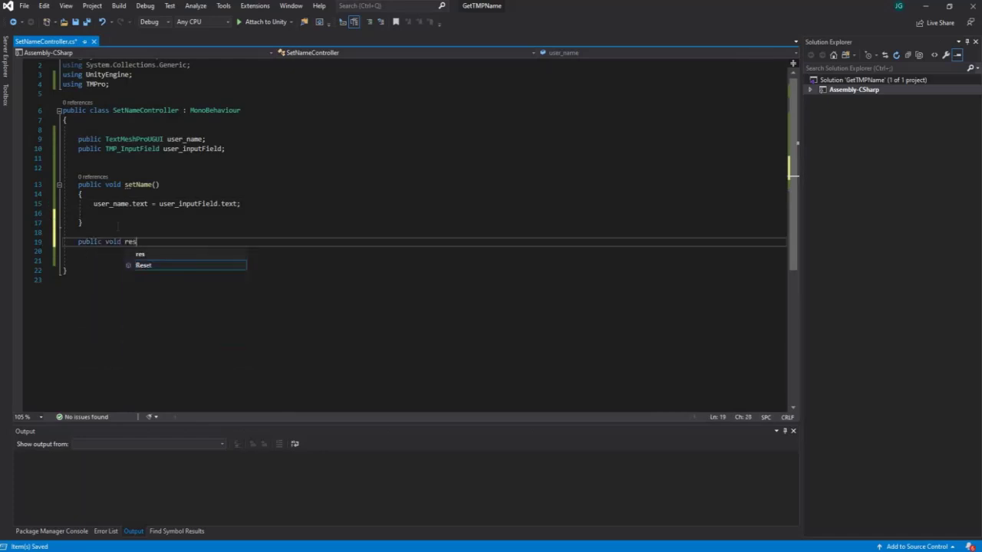
pyautogui.write('etName(')
pyautogui.press('Return')
pyautogui.write('{')
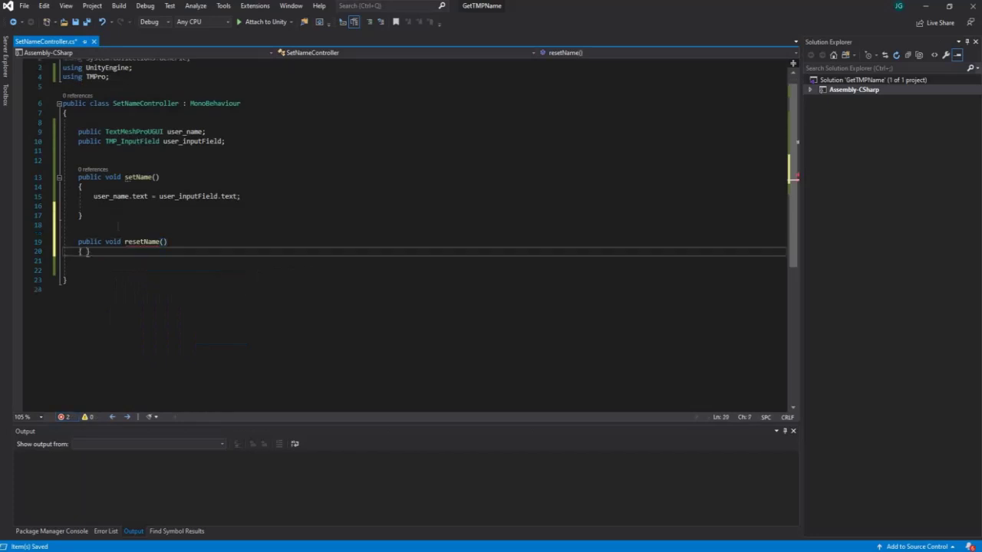
pyautogui.press('Return')
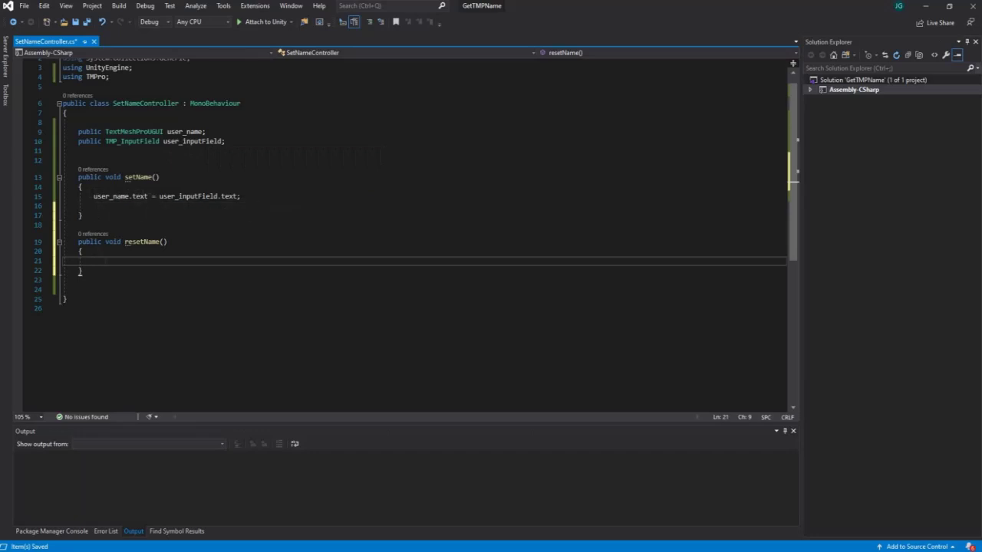
# Add the statement user_name.text = ""; inside the resetName method and save the script.
pyautogui.write('user')
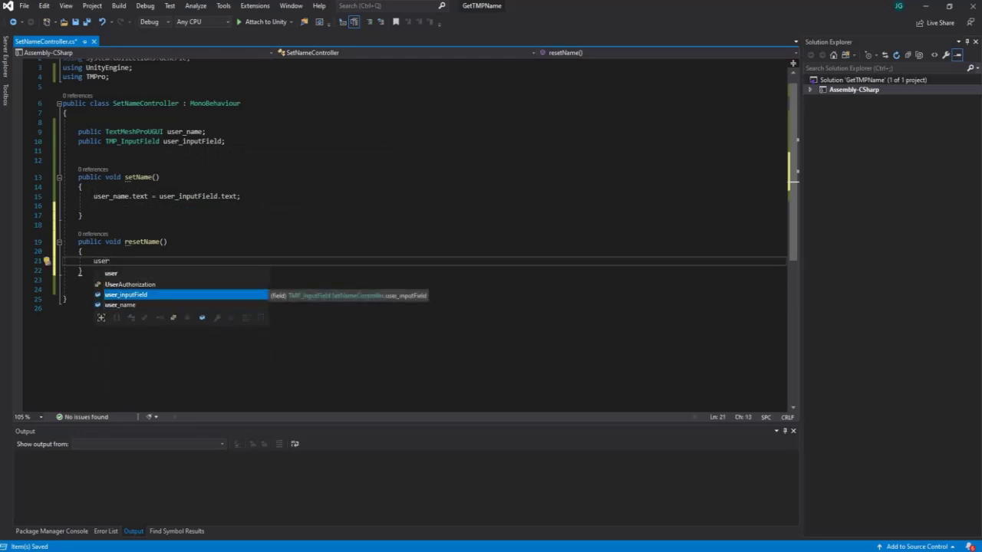
pyautogui.press('Down')
pyautogui.write('_name.text =')
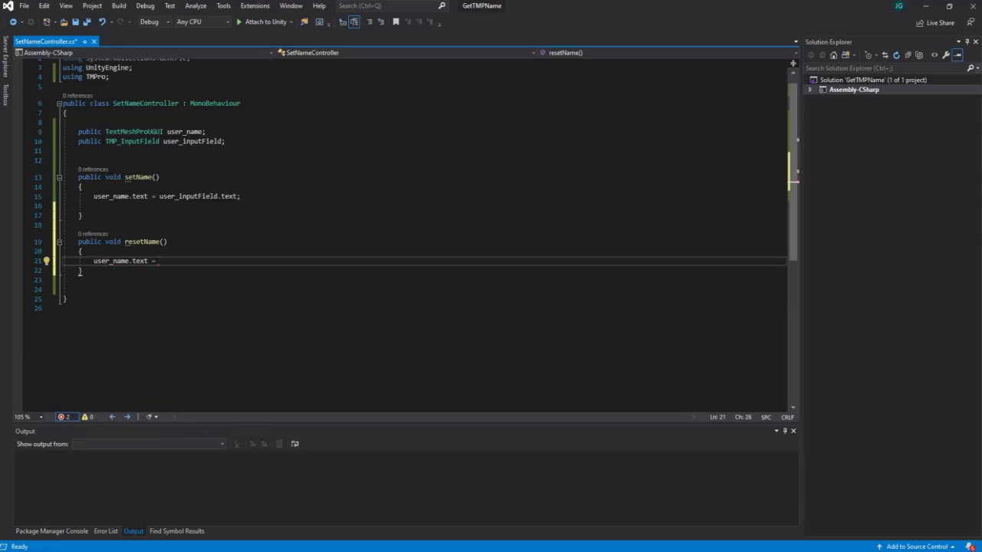
pyautogui.write('"";')
pyautogui.click(296, 239)
pyautogui.hotkey('ctrl', 's')
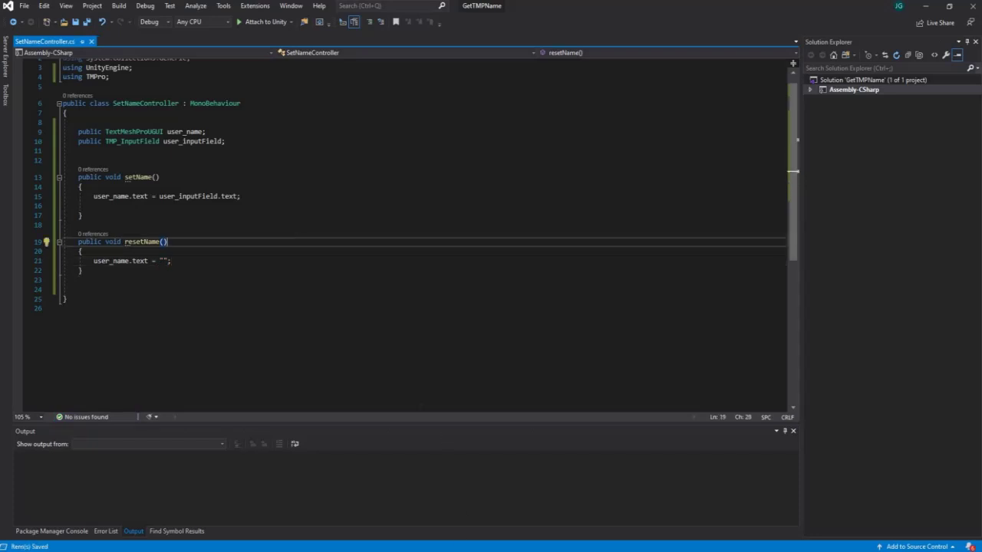
# Switch to Unity and add an On Click event to ResetButton that calls SetNameController.resetName on the NameController object.
pyautogui.hotkey('alt', 'Tab')
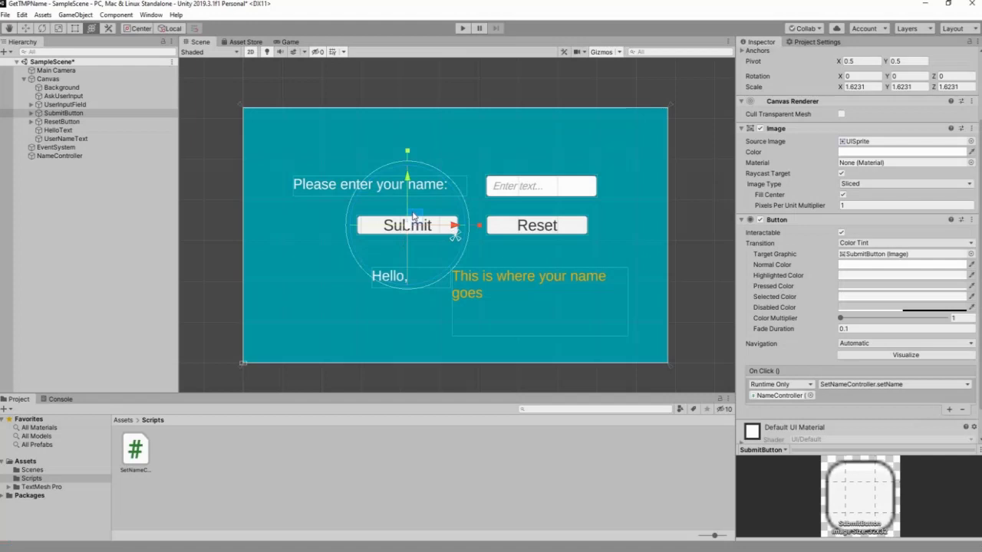
pyautogui.click(526, 227)
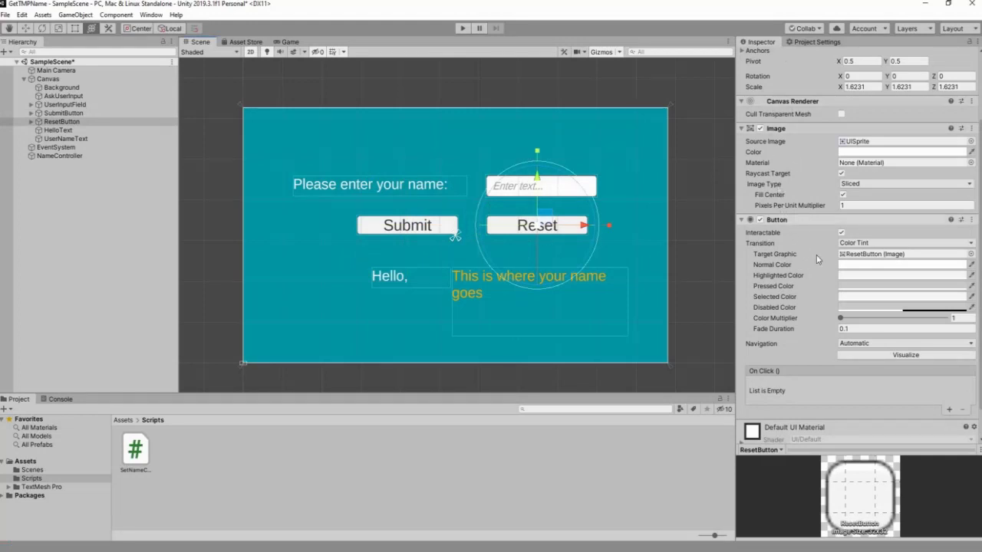
pyautogui.click(949, 410)
pyautogui.scroll(-2, 844, 357)
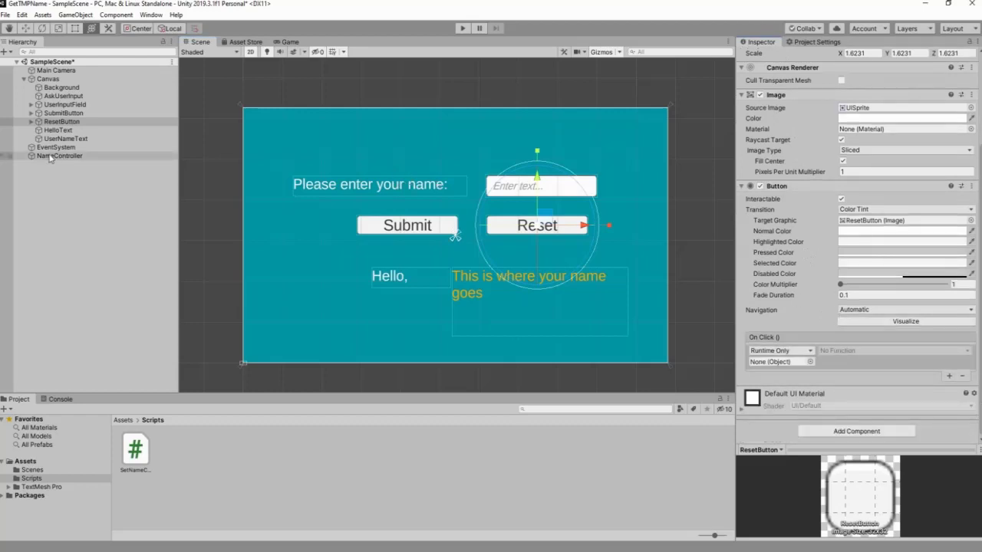
pyautogui.moveTo(51, 157); pyautogui.dragTo(770, 361)
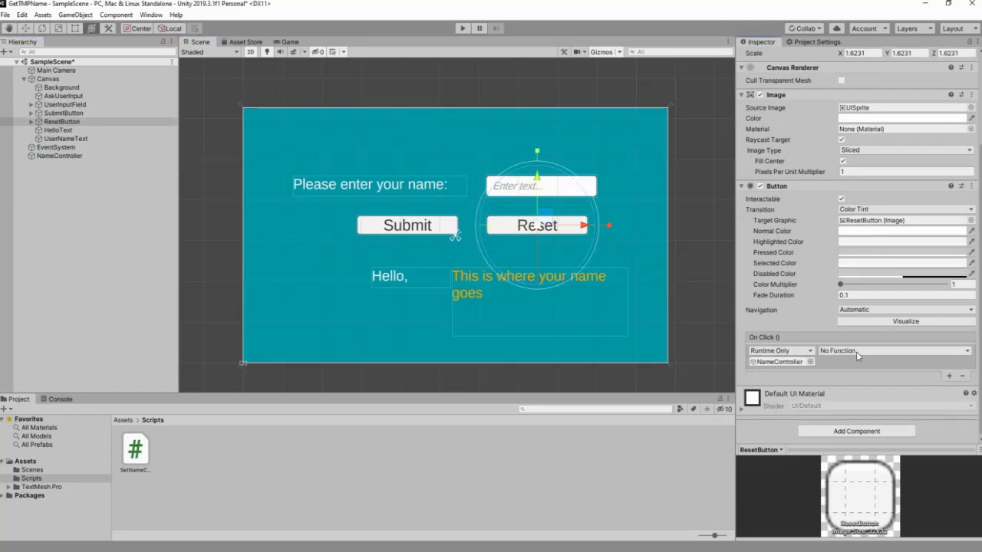
pyautogui.click(856, 352)
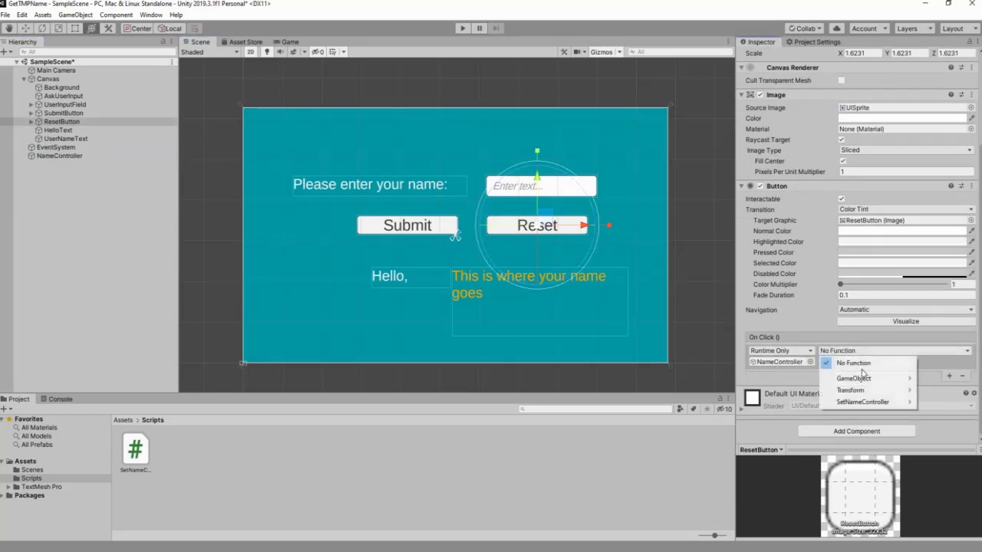
pyautogui.moveTo(865, 404)
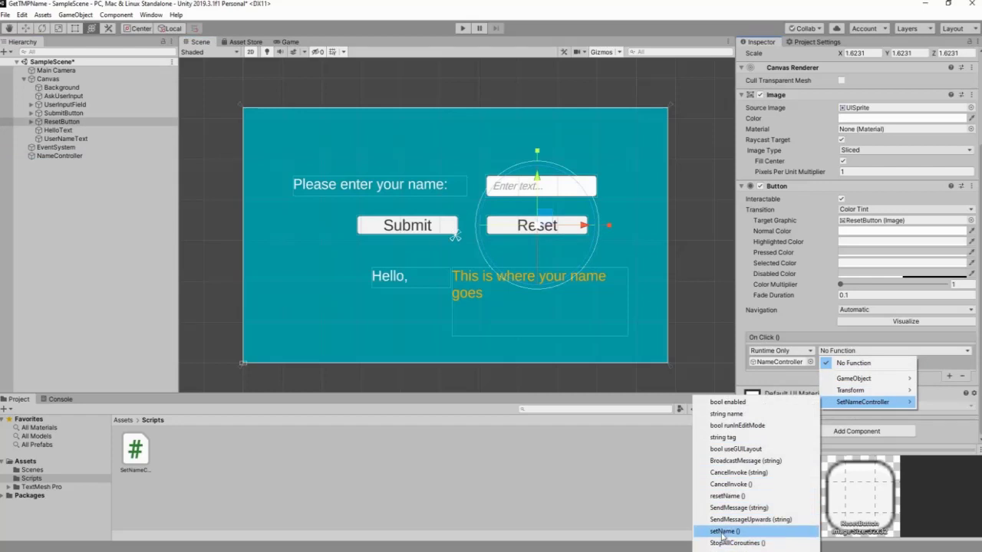
pyautogui.click(730, 496)
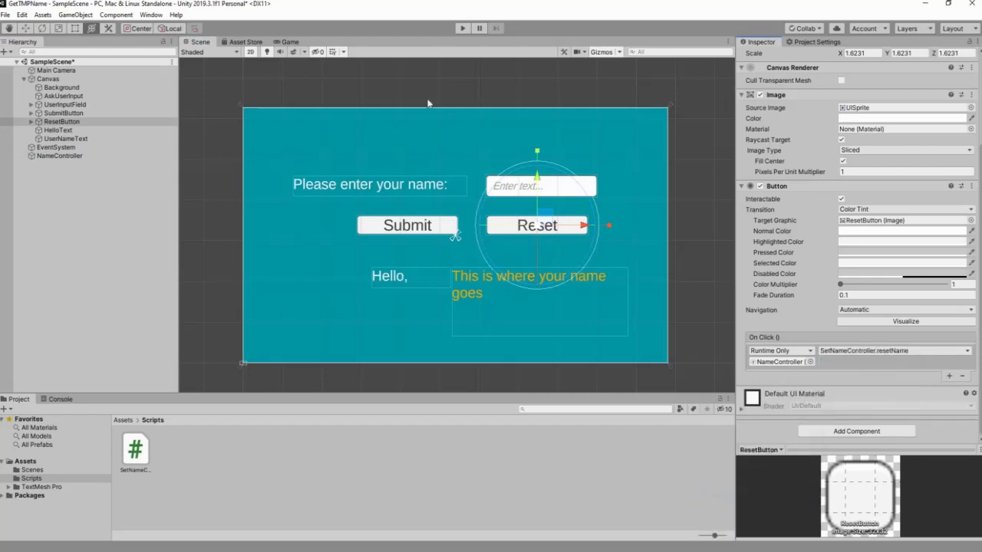
# Play the scene, submit a first name, reset it to check ResetButton's On Click event, and exit play mode.
pyautogui.click(464, 28)
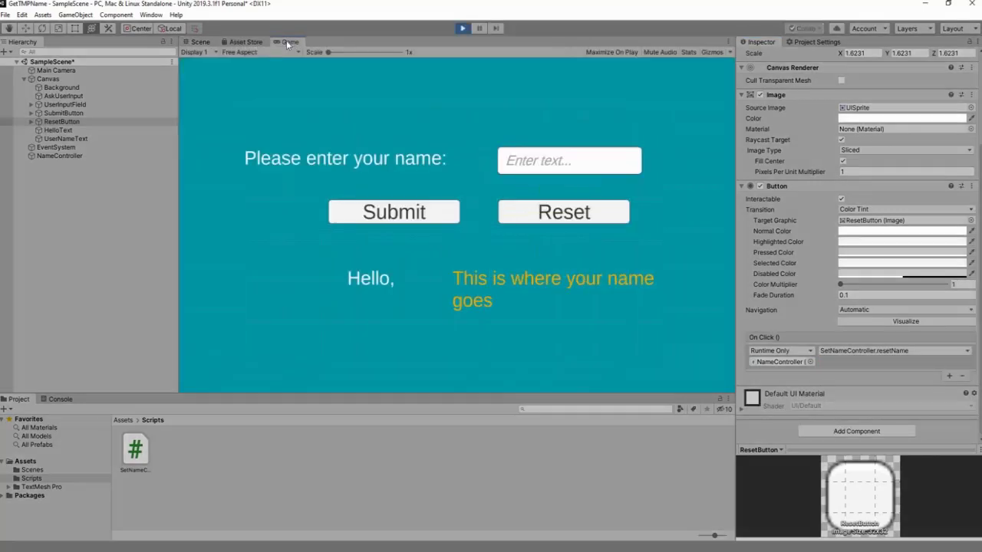
pyautogui.click(538, 159)
pyautogui.write('Jason')
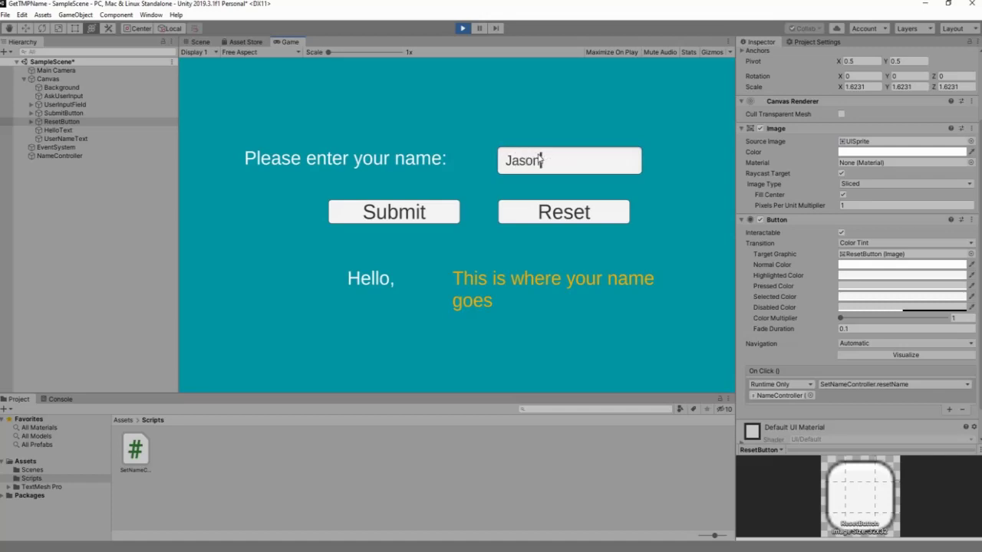
pyautogui.click(407, 220)
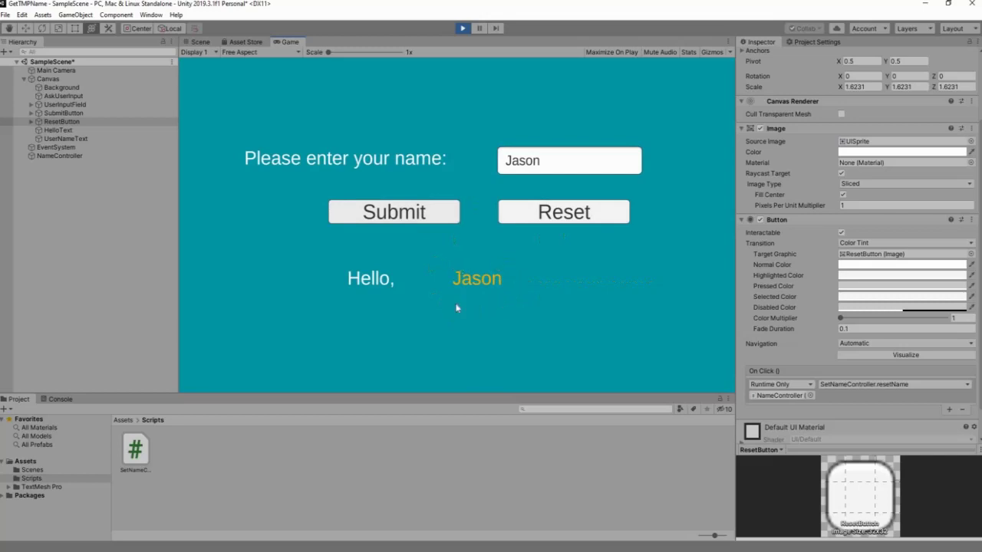
pyautogui.click(552, 209)
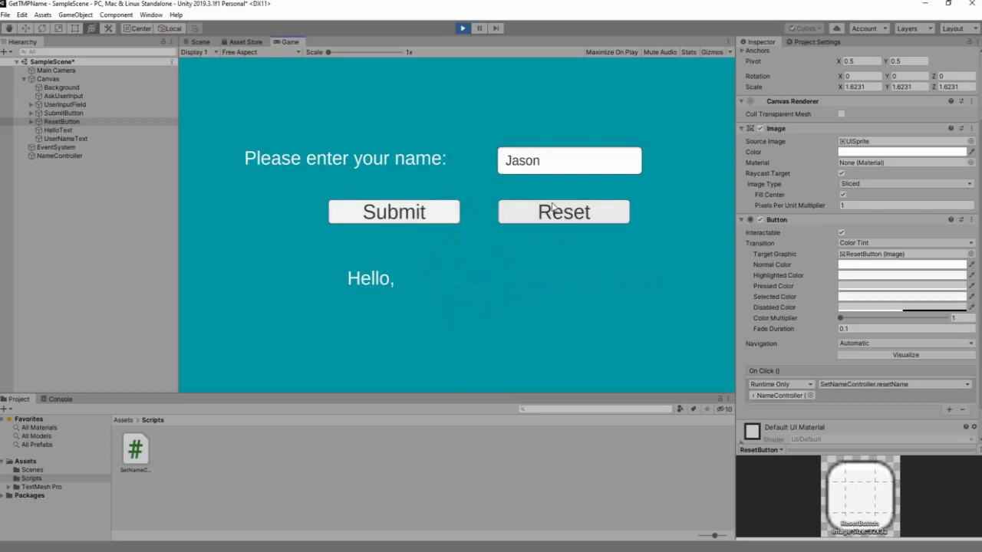
pyautogui.click(462, 28)
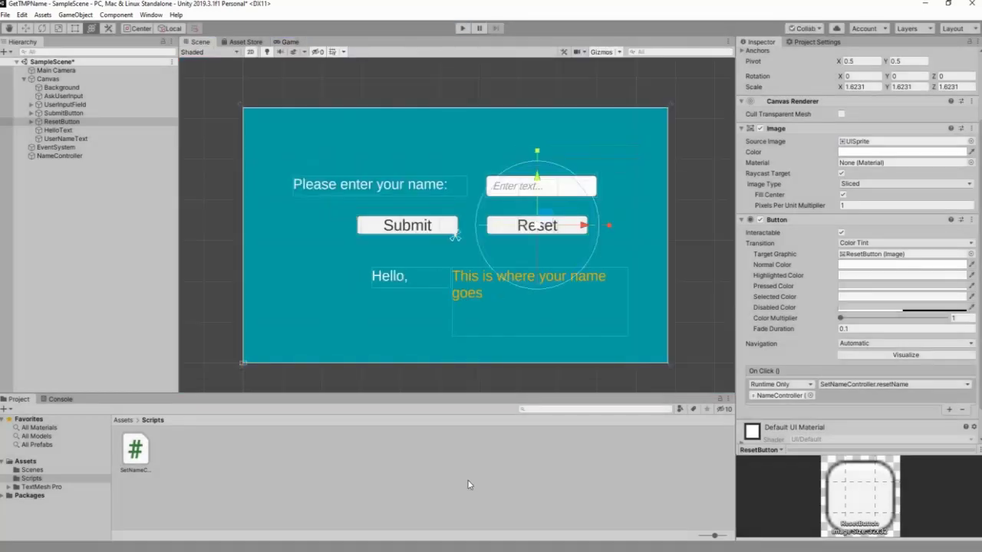
# Switch to Visual Studio, set the string in resetName to "Please can you enter your name again." and save the script.
pyautogui.hotkey('alt', 'Tab')
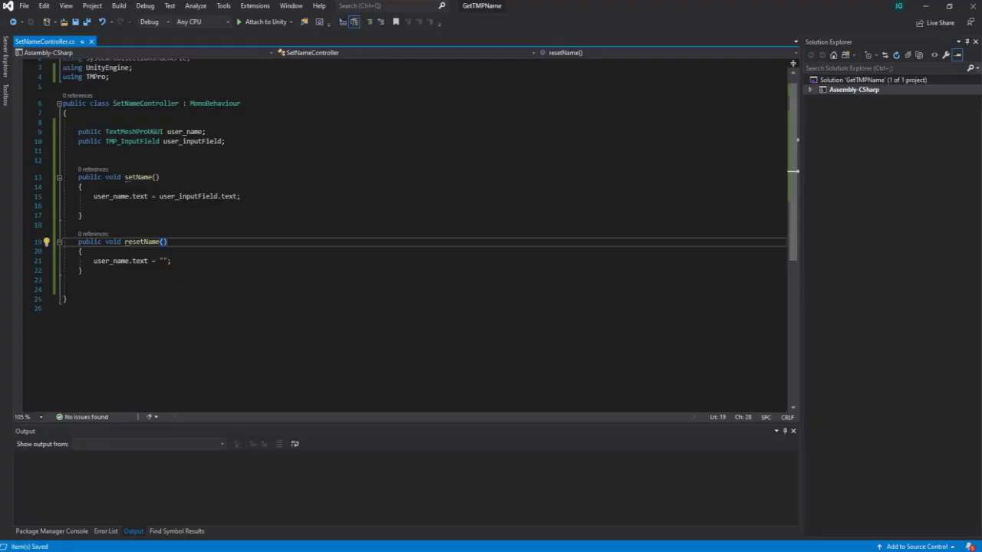
pyautogui.click(164, 260)
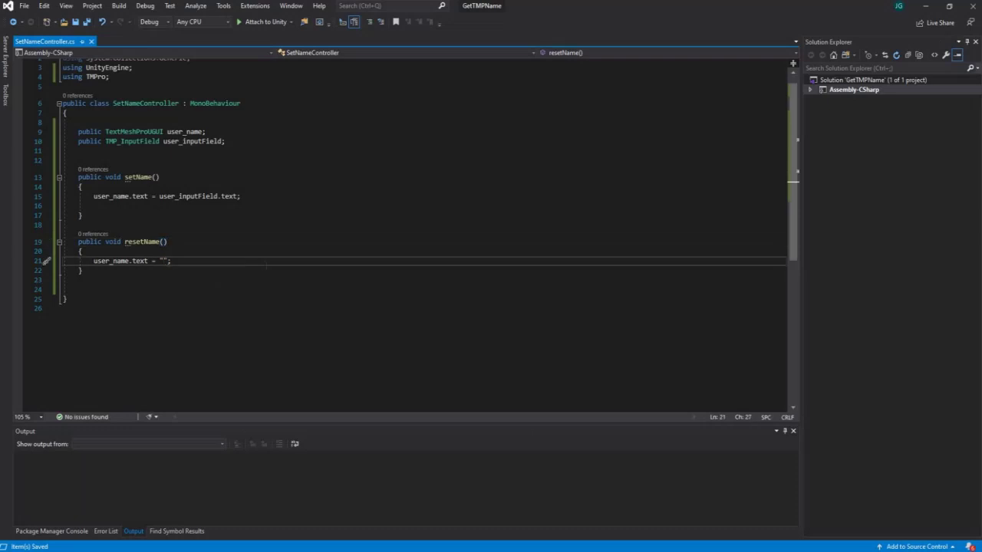
pyautogui.write('Please can you eneter')
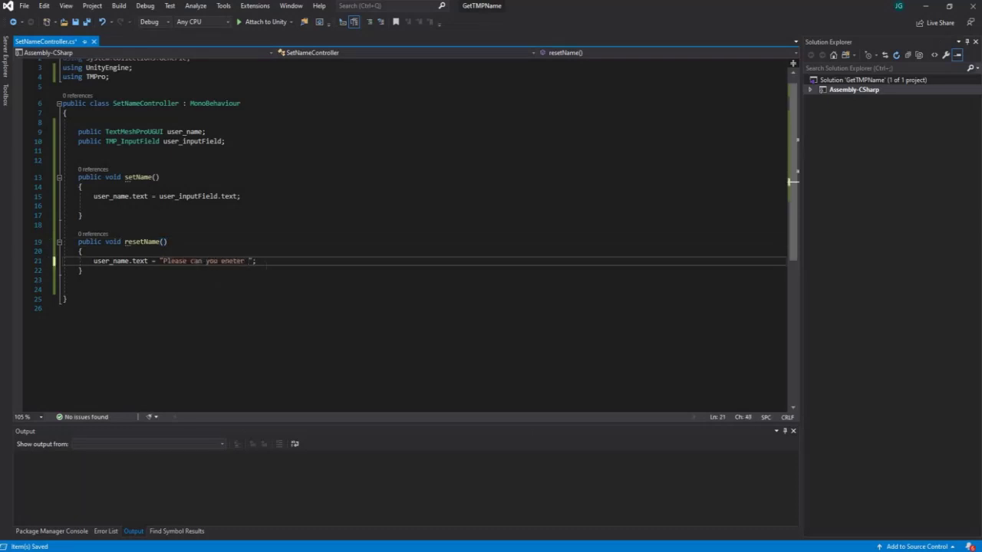
pyautogui.press('BackSpace')
pyautogui.press('BackSpace')
pyautogui.press('BackSpace')
pyautogui.write('ter your name again.')
pyautogui.hotkey('ctrl', 's')
# Return to Unity, play the scene, submit a first name and reset it to check the new reset message.
pyautogui.hotkey('alt', 'Tab')
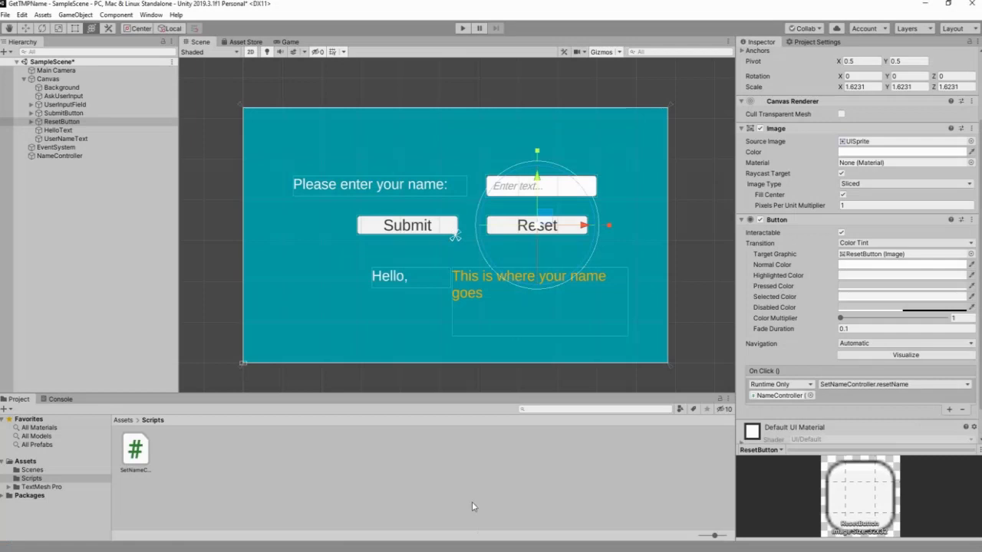
pyautogui.click(463, 29)
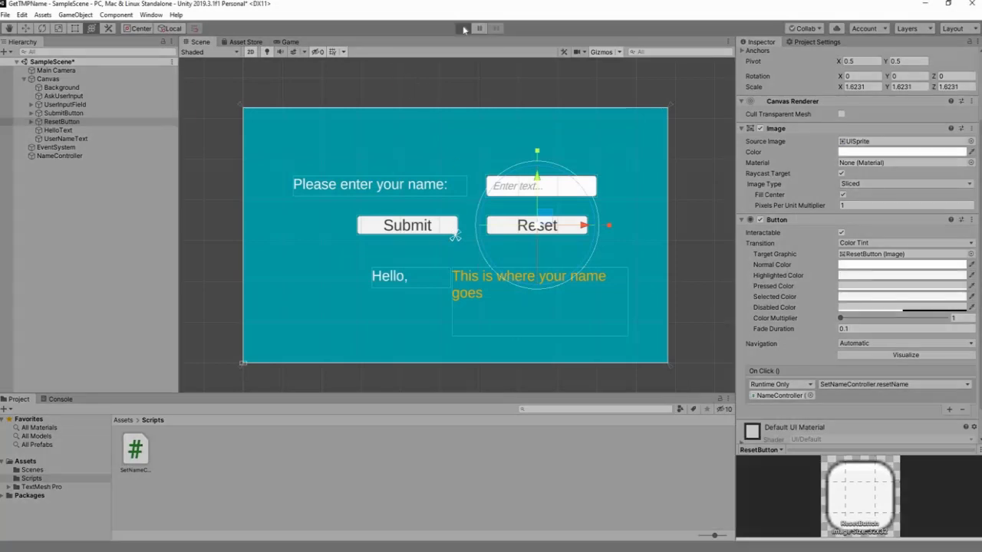
pyautogui.click(527, 160)
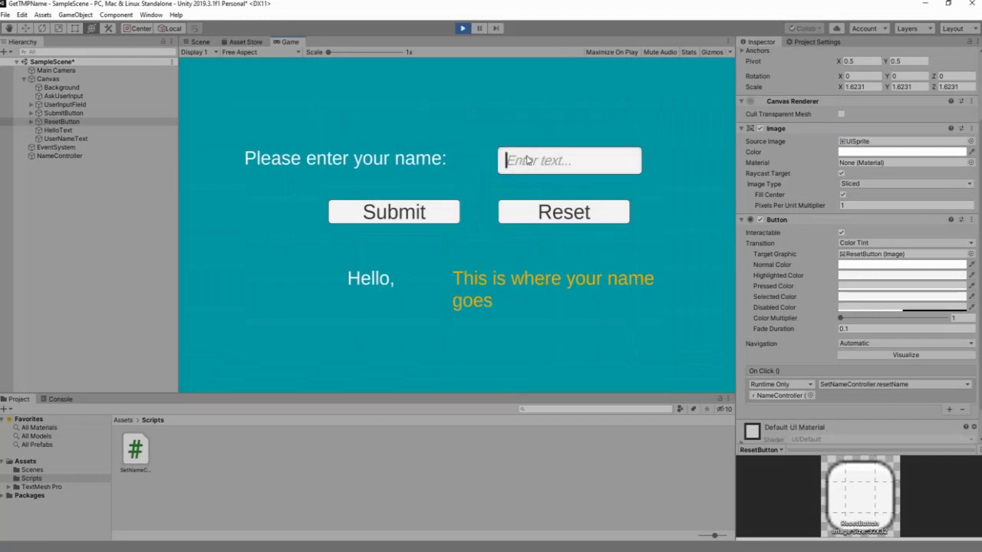
pyautogui.write('Jason')
pyautogui.click(430, 212)
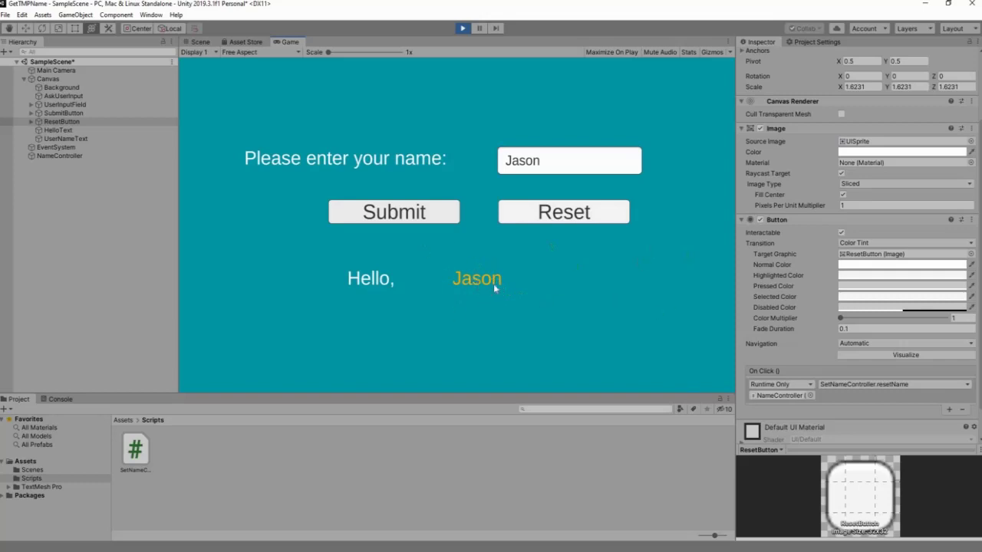
pyautogui.click(592, 213)
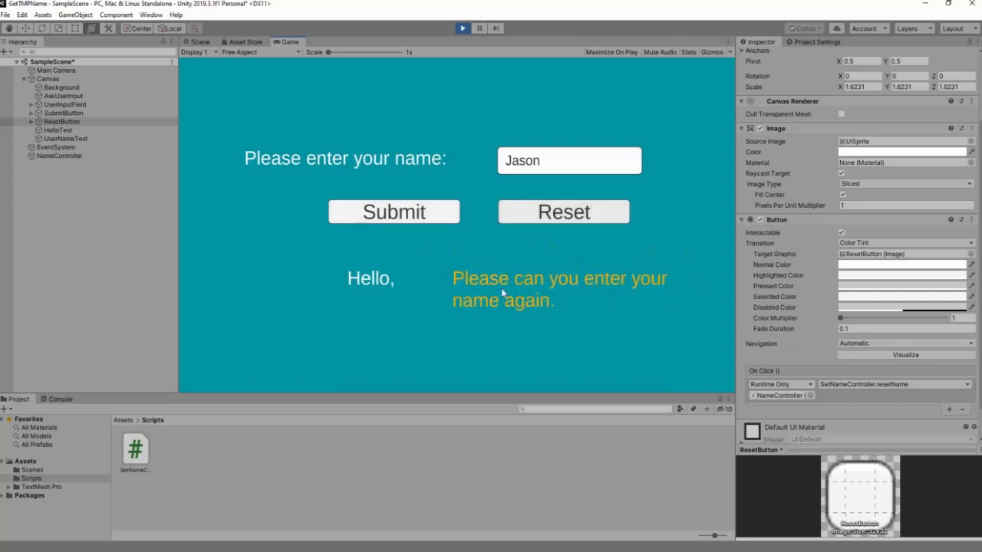